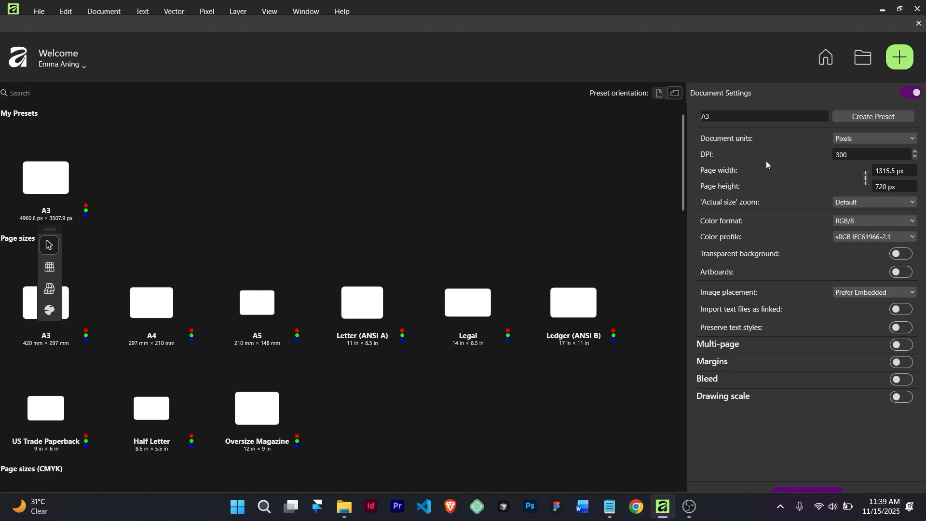
Change the new document's page width to 1280 px and create the 1280 × 700 px document
{"action": "left_click", "coordinate": [892, 170]}
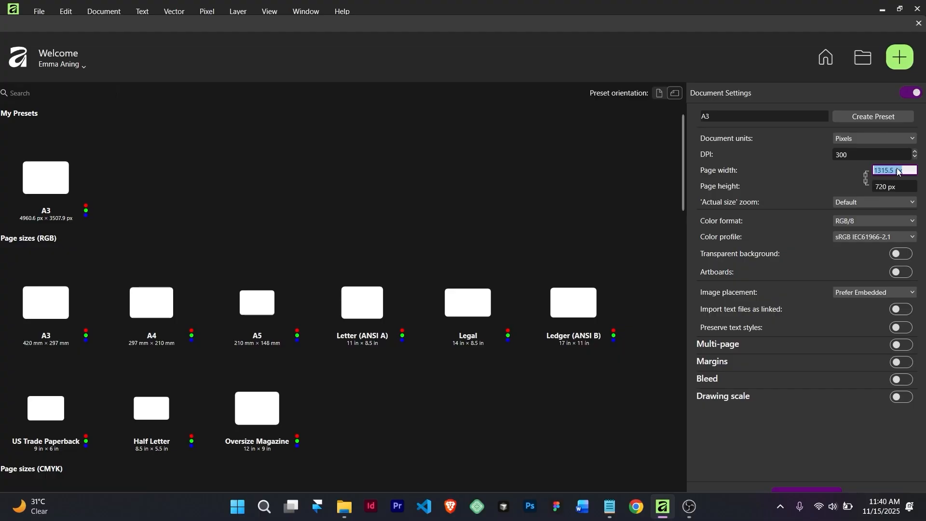
{"action": "left_click", "coordinate": [892, 170]}
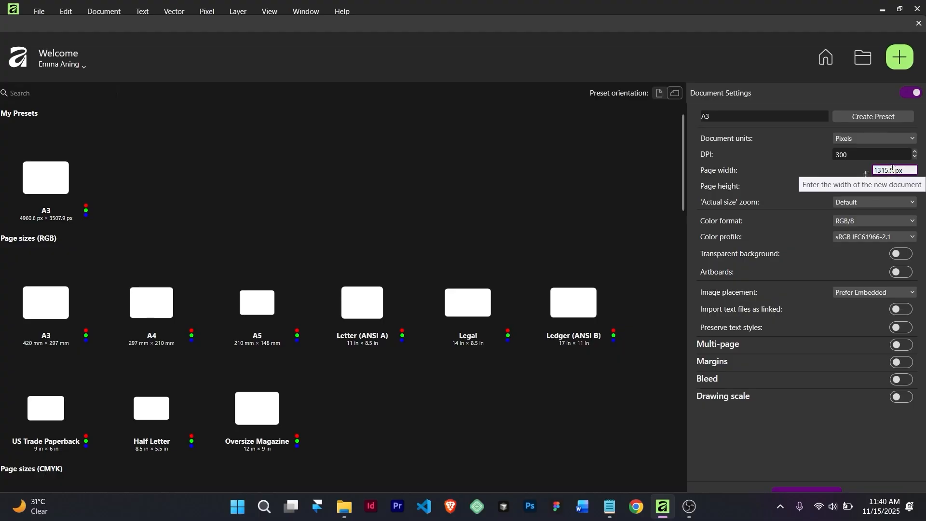
{"action": "left_click_drag", "start_coordinate": [892, 170], "coordinate": [845, 166]}
{"action": "type", "text": "1"}
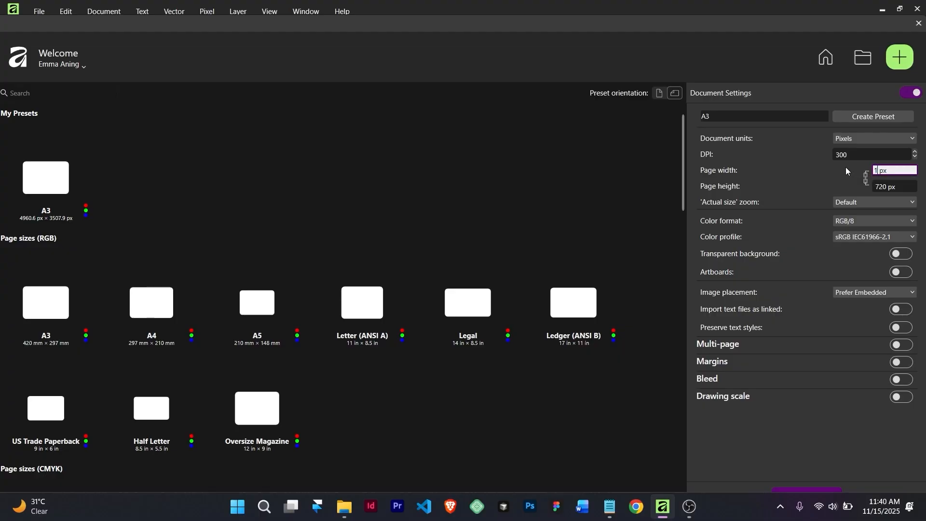
{"action": "type", "text": "280"}
{"action": "left_click", "coordinate": [808, 489]}
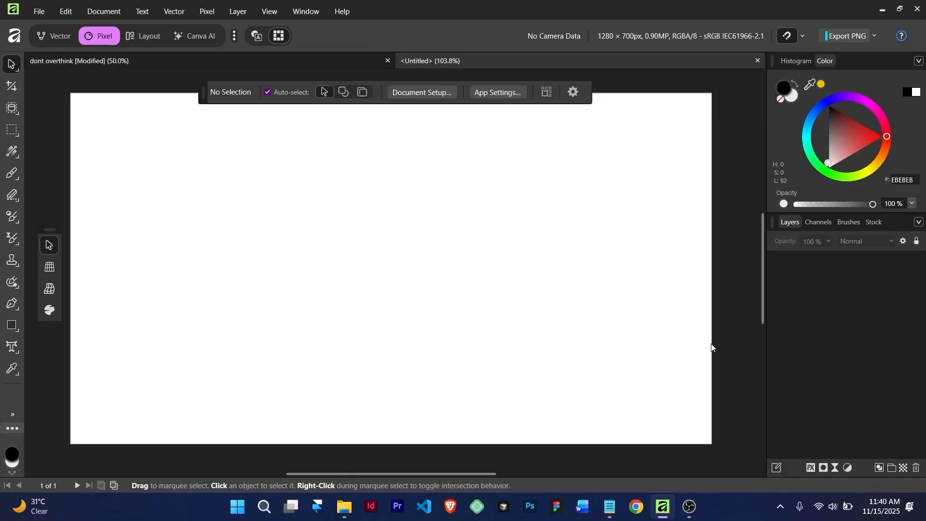
Open the thumbnail folder on the desktop and drag the Flux_Dev room image toward Affinity
{"action": "left_click", "coordinate": [882, 8]}
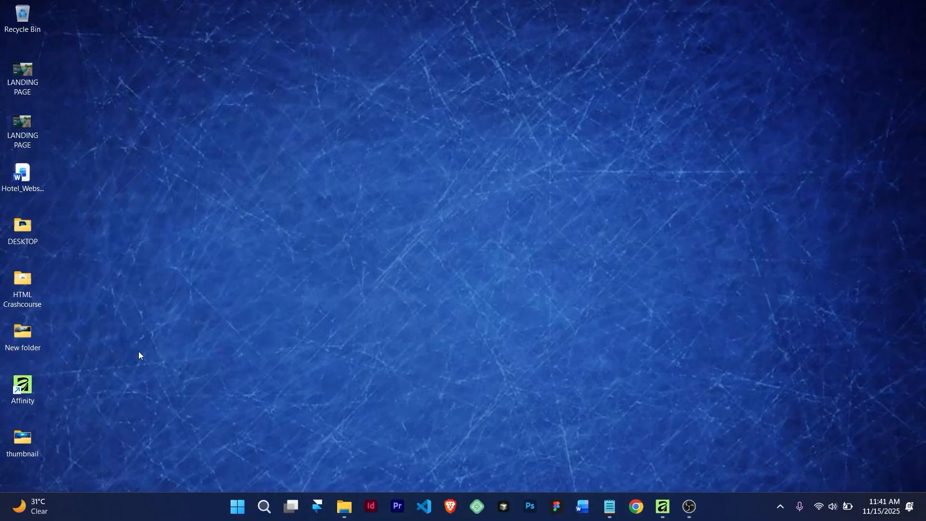
{"action": "double_click", "coordinate": [26, 439]}
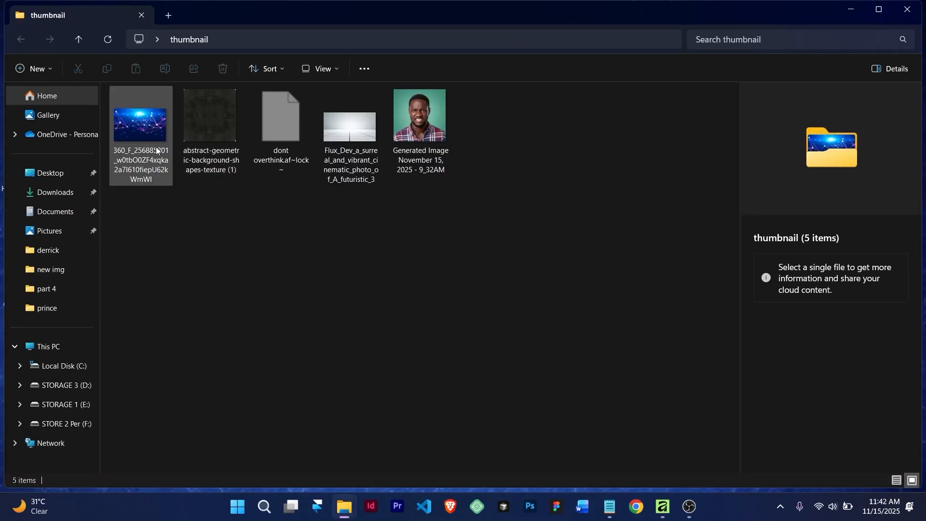
{"action": "left_click", "coordinate": [341, 129]}
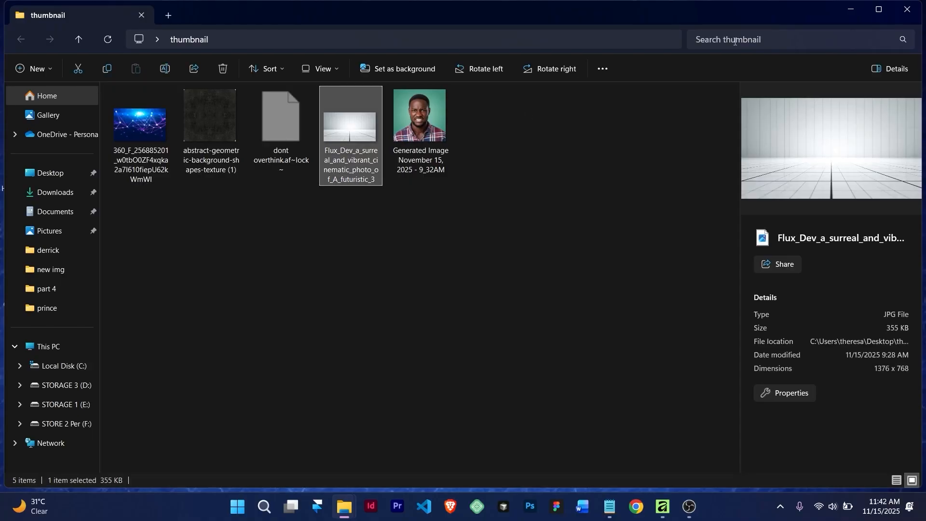
{"action": "left_click_drag", "start_coordinate": [359, 126], "coordinate": [358, 316]}
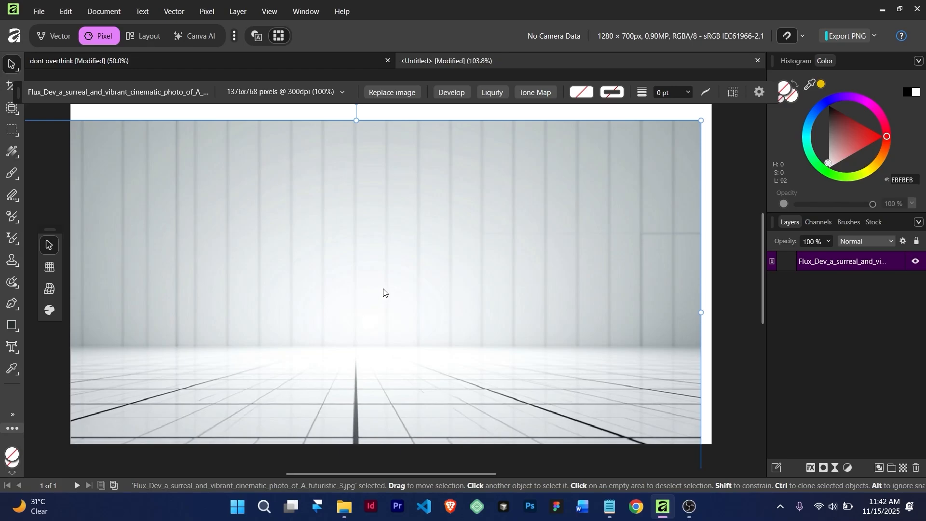
Position and resize the room image so it covers the whole canvas
{"action": "left_click_drag", "start_coordinate": [375, 281], "coordinate": [403, 248]}
{"action": "scroll", "coordinate": [403, 247], "scroll_direction": "down", "scroll_amount": 3}
{"action": "scroll", "coordinate": [403, 247], "scroll_direction": "up", "scroll_amount": 2}
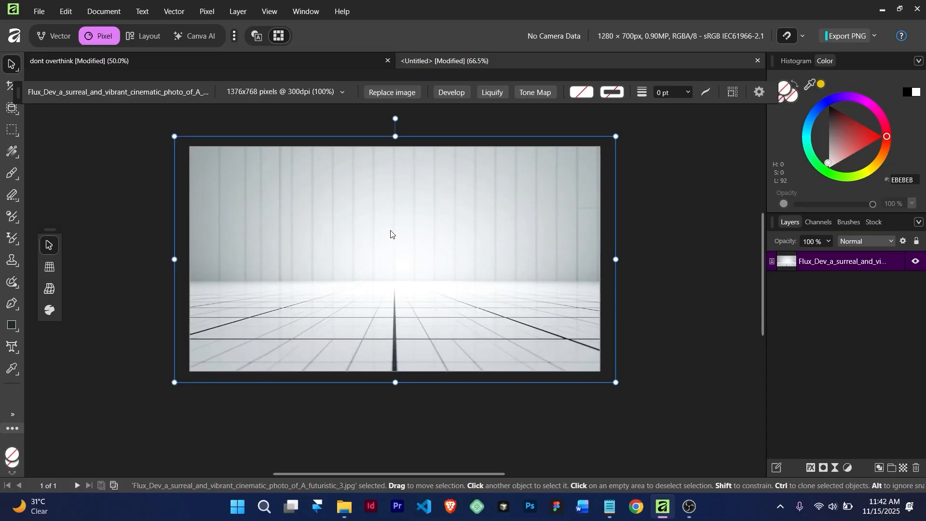
{"action": "scroll", "coordinate": [391, 234], "scroll_direction": "up", "scroll_amount": 1}
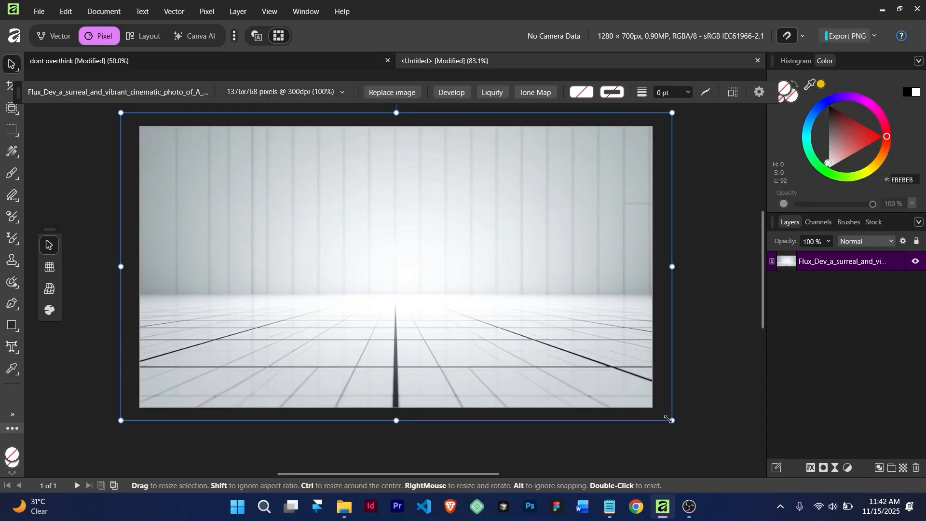
{"action": "mouse_move", "coordinate": [669, 419]}
{"action": "left_mouse_down"}
{"action": "mouse_move", "coordinate": [574, 340]}
{"action": "mouse_move", "coordinate": [653, 420]}
{"action": "mouse_move", "coordinate": [596, 348]}
{"action": "mouse_move", "coordinate": [667, 433]}
{"action": "left_mouse_up"}
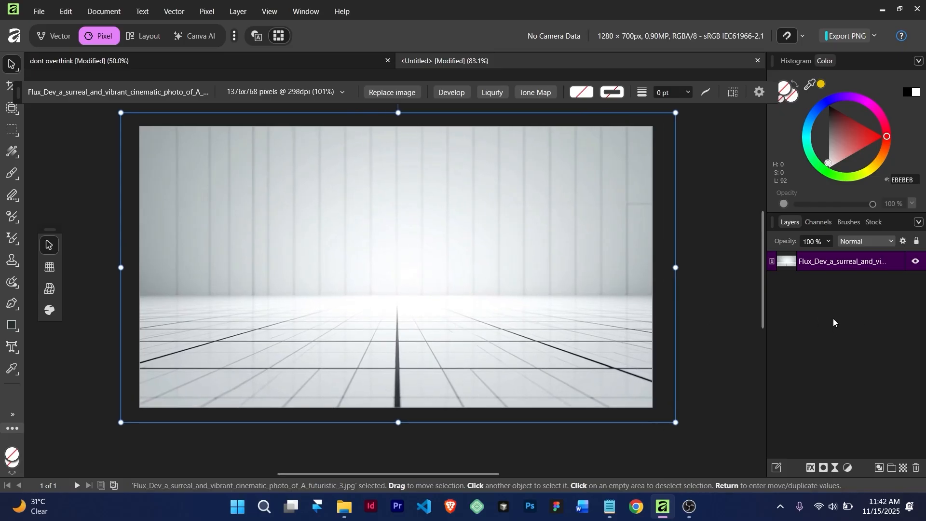
Rename the room image layer to 'backgroung'
{"action": "double_click", "coordinate": [841, 265]}
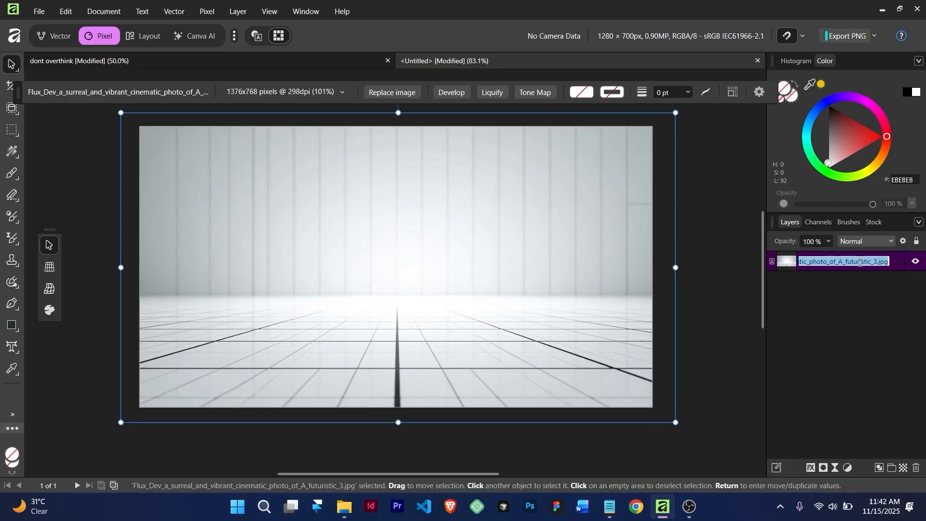
{"action": "type", "text": "bac"}
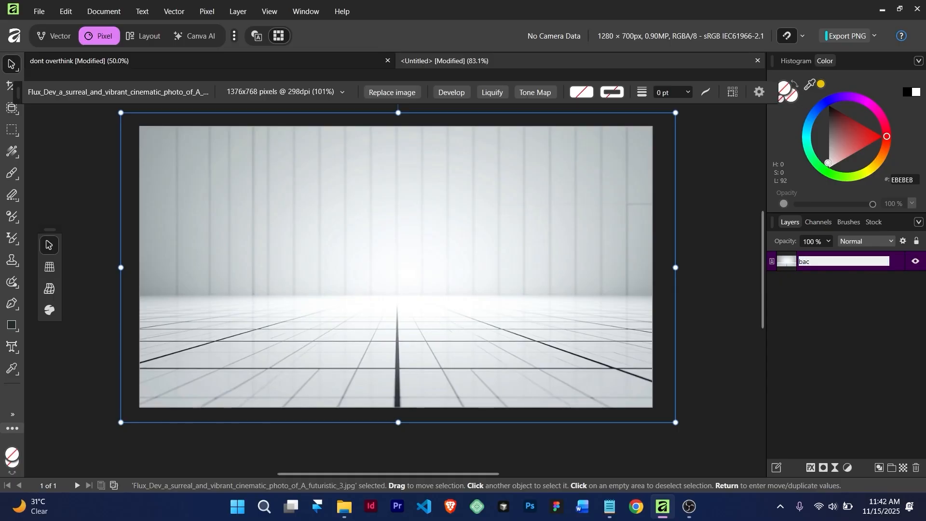
{"action": "type", "text": "kgroung"}
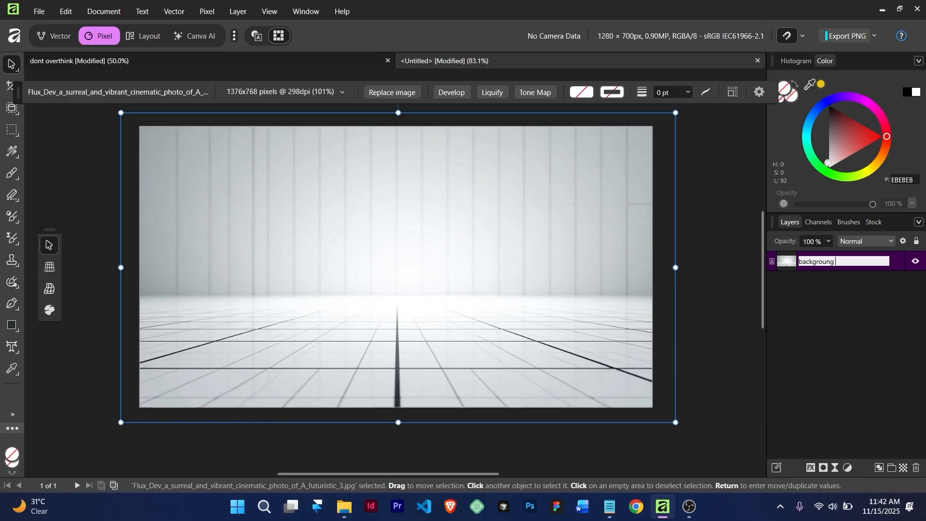
{"action": "key", "text": "Return"}
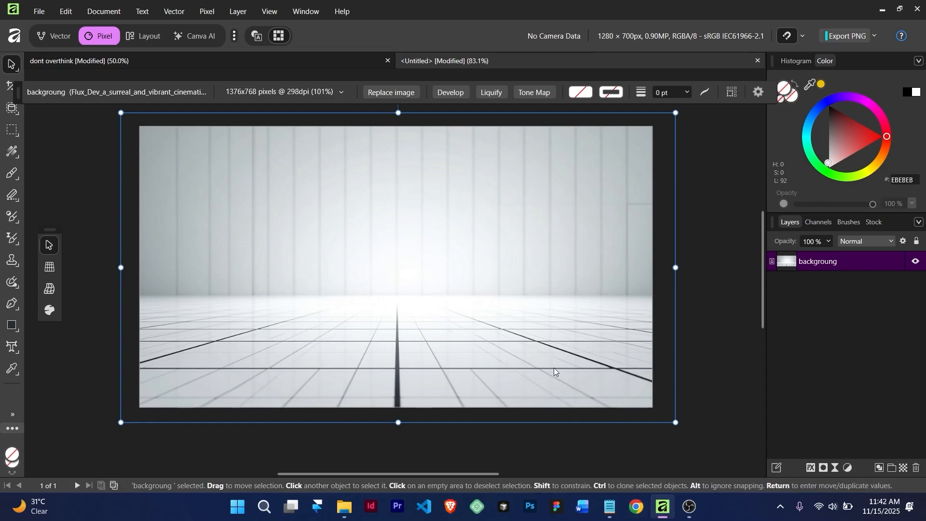
Drag the abstract-geometric-background-shapes-texture (1) image from the thumbnail folder into Affinity
{"action": "mouse_move", "coordinate": [344, 507]}
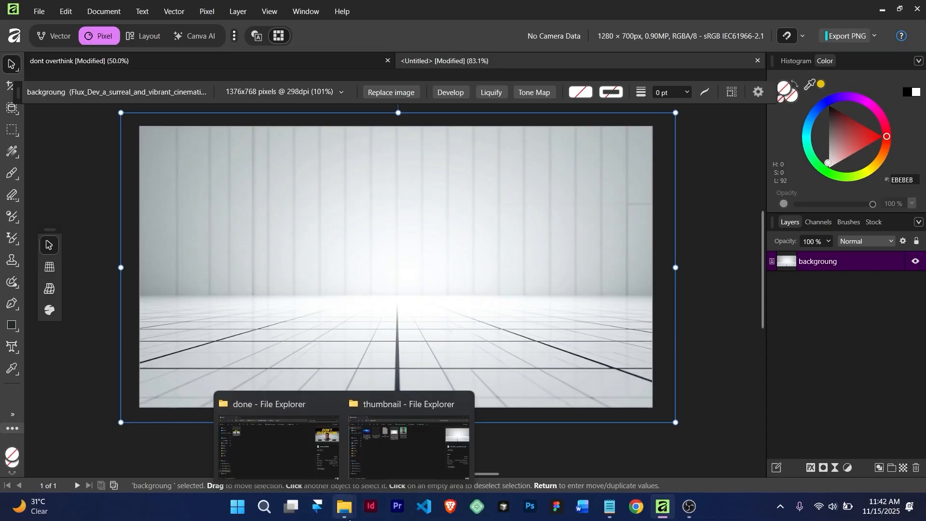
{"action": "left_click", "coordinate": [399, 457]}
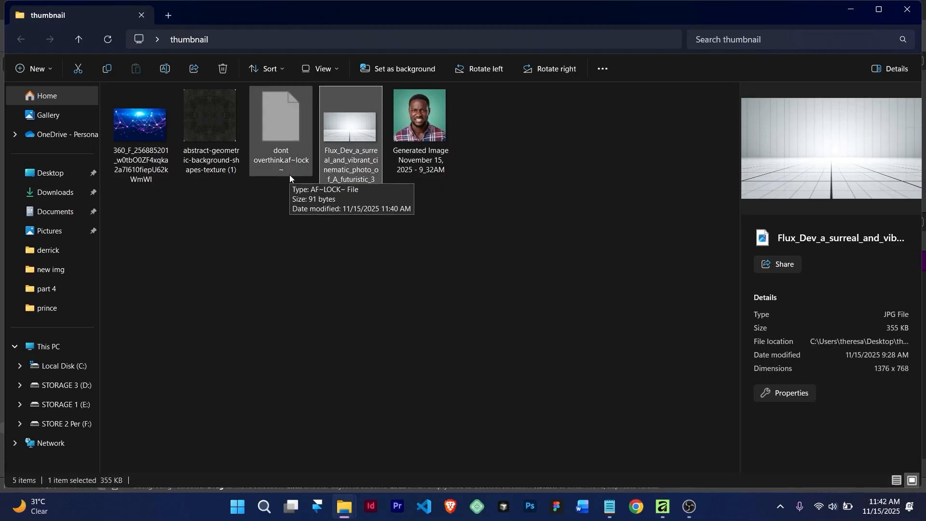
{"action": "left_click", "coordinate": [218, 139]}
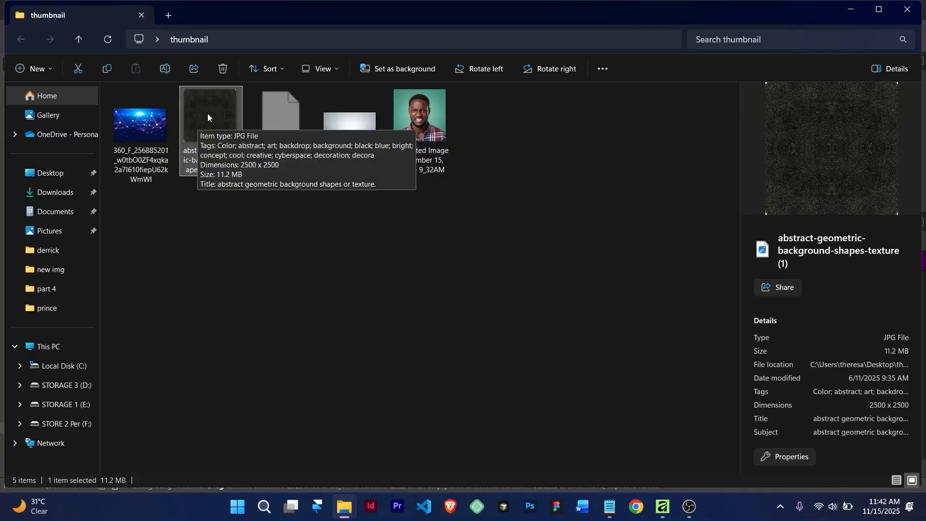
{"action": "left_click_drag", "start_coordinate": [204, 112], "coordinate": [397, 364]}
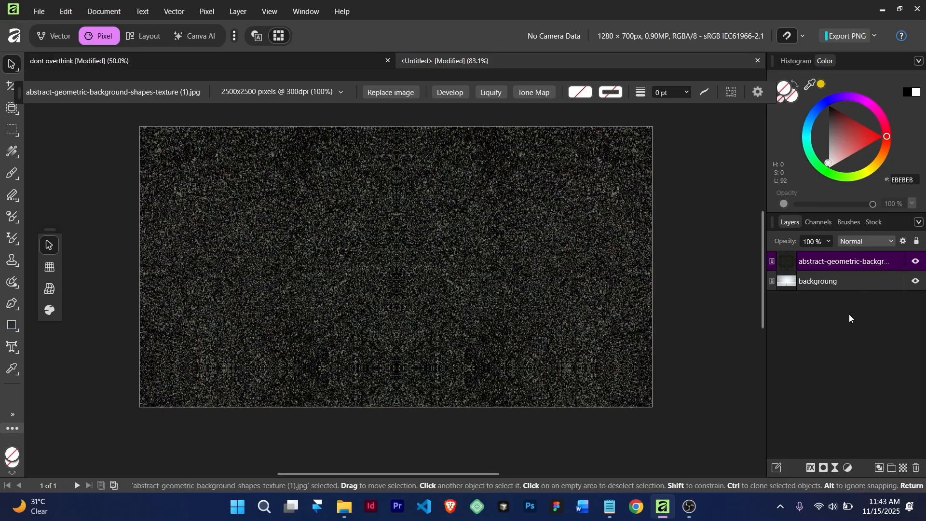
Set the texture layer's blend mode to Screen and its opacity to 82%
{"action": "left_click", "coordinate": [854, 242]}
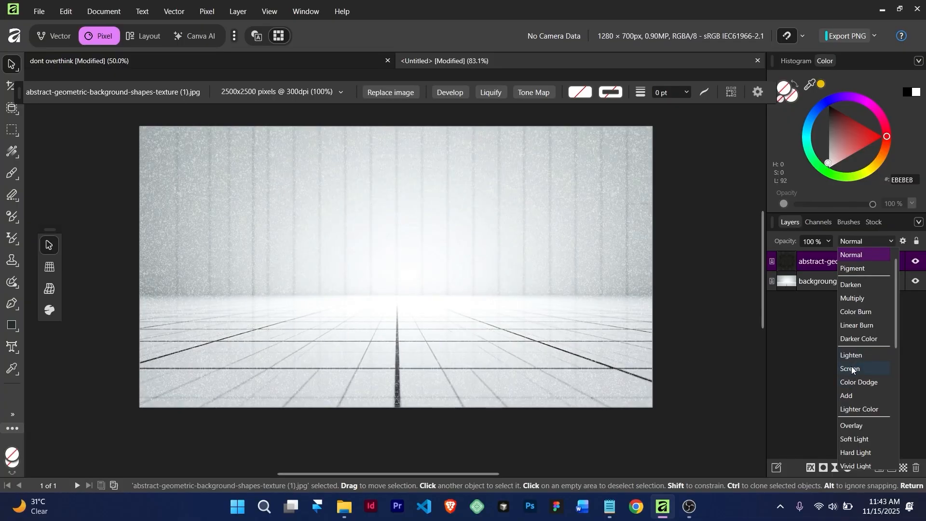
{"action": "left_click", "coordinate": [851, 370]}
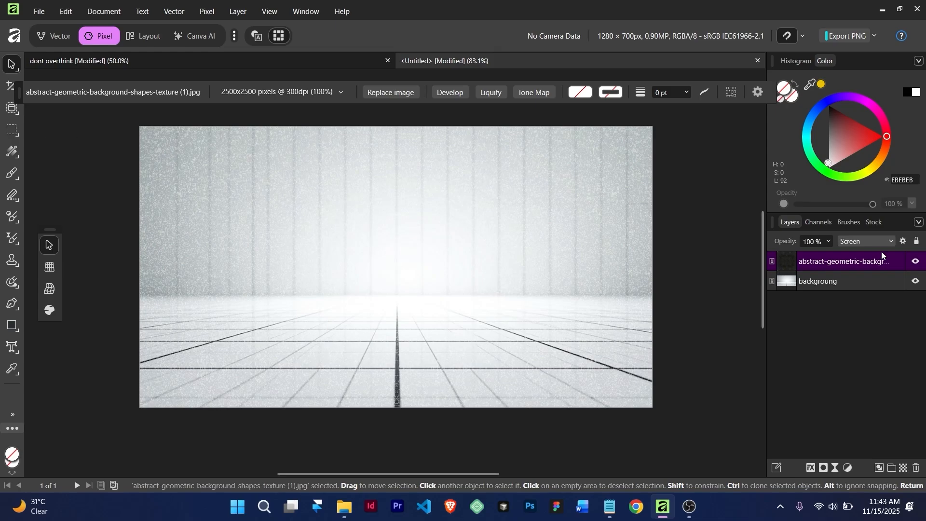
{"action": "left_click", "coordinate": [828, 243]}
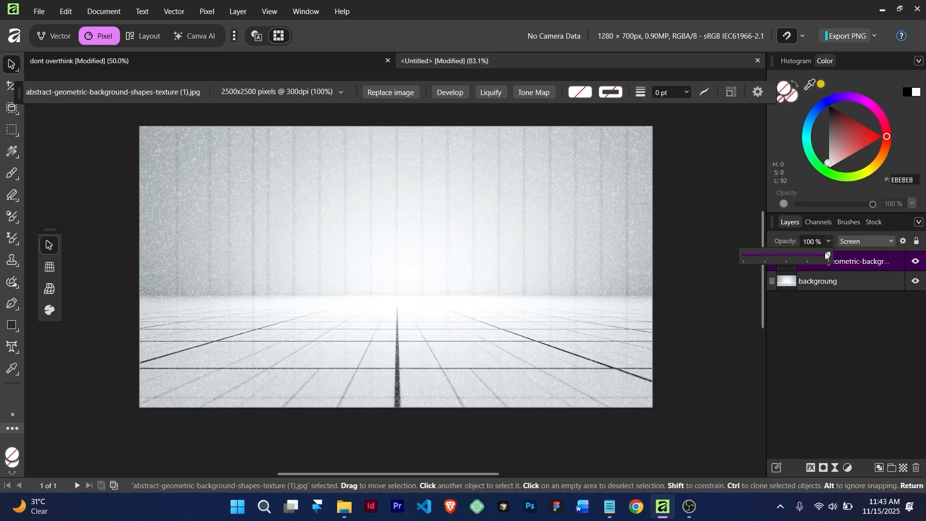
{"action": "left_click_drag", "start_coordinate": [811, 254], "coordinate": [803, 253]}
Rename the texture layer to 'texture'
{"action": "double_click", "coordinate": [846, 260]}
{"action": "type", "text": "tex"}
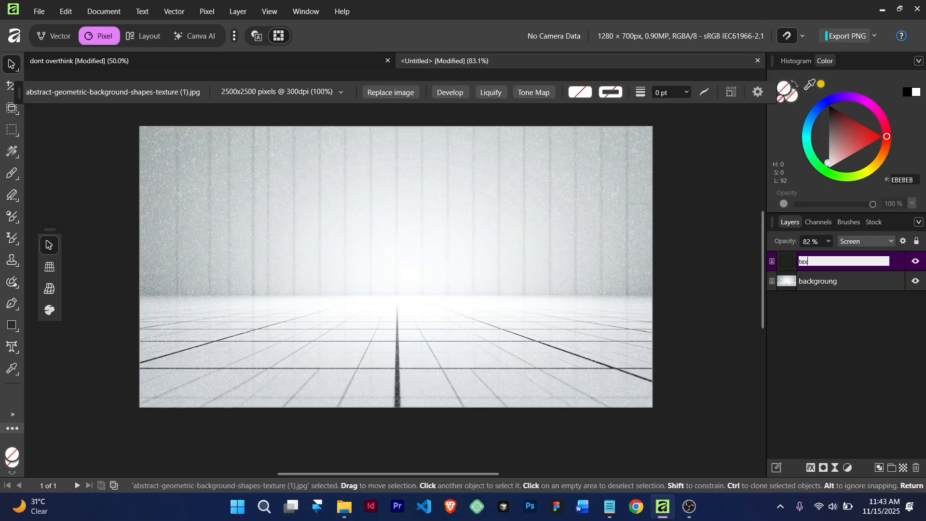
{"action": "type", "text": "ture"}
{"action": "key", "text": "Return"}
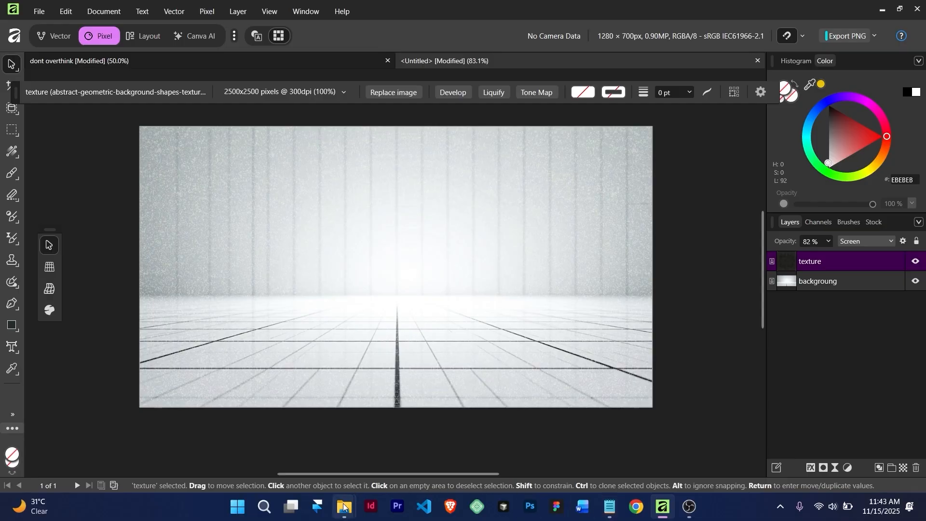
Preview the 360_F_256885201 network image, then drag it into the Affinity document
{"action": "mouse_move", "coordinate": [343, 507]}
{"action": "left_click", "coordinate": [424, 450]}
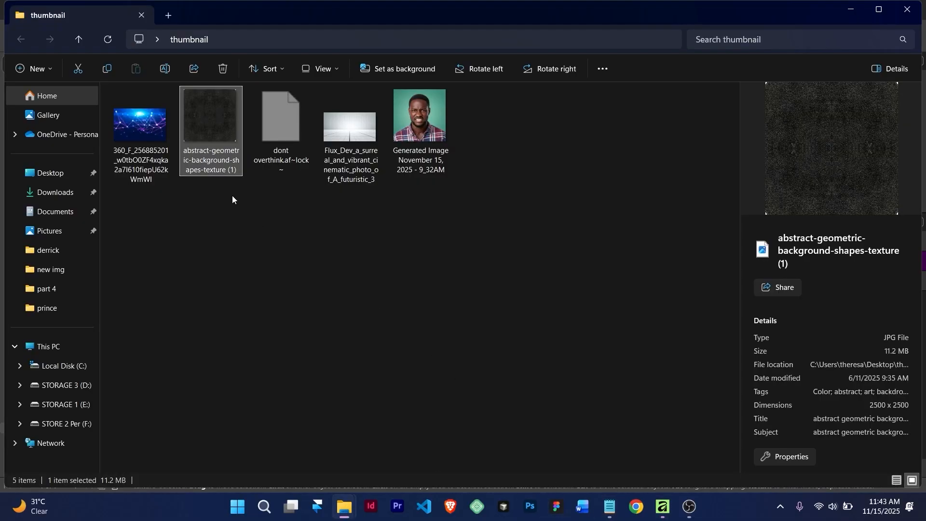
{"action": "left_click", "coordinate": [151, 126]}
{"action": "double_click", "coordinate": [151, 126]}
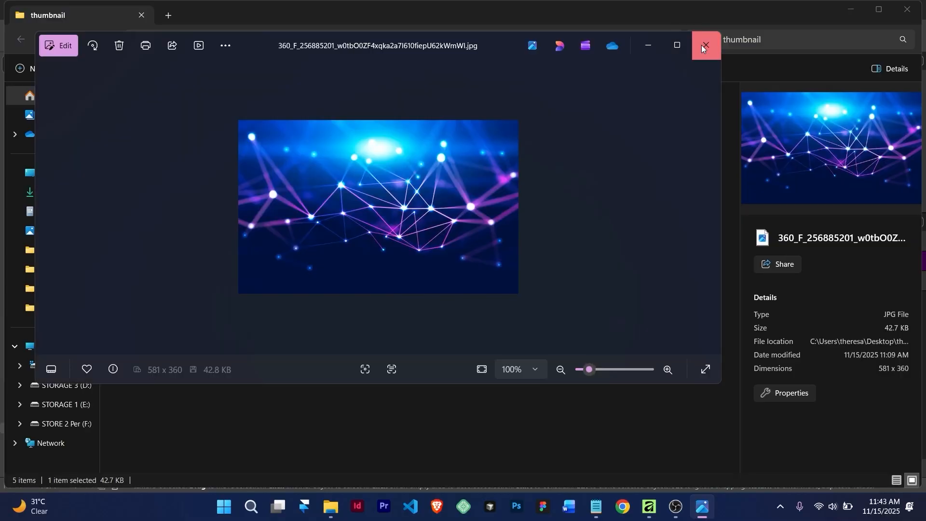
{"action": "left_click", "coordinate": [704, 46]}
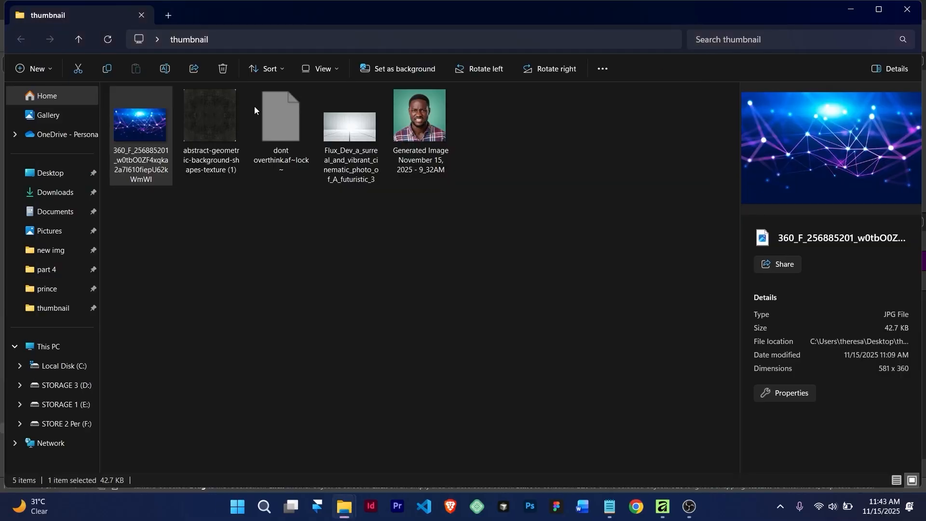
{"action": "left_click_drag", "start_coordinate": [127, 124], "coordinate": [335, 296]}
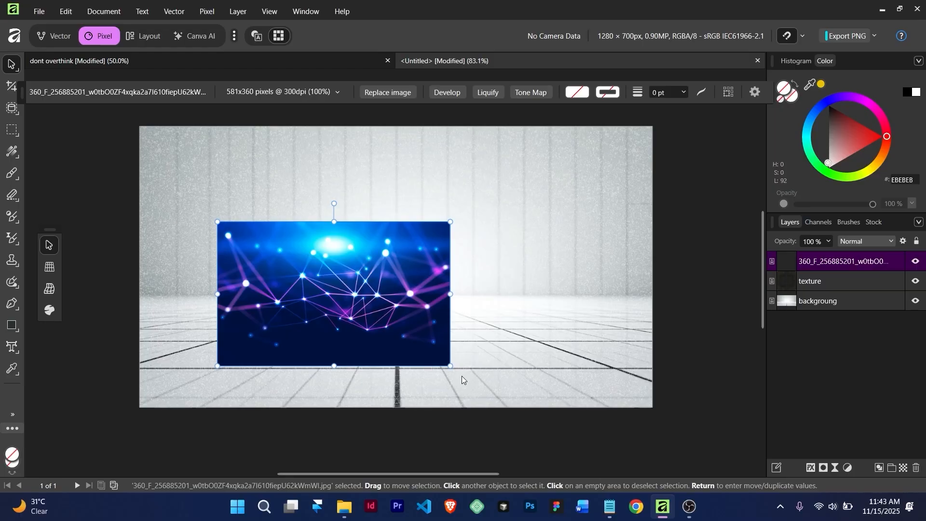
Stretch the network image so it fills the canvas edge to edge
{"action": "left_click_drag", "start_coordinate": [447, 366], "coordinate": [604, 460]}
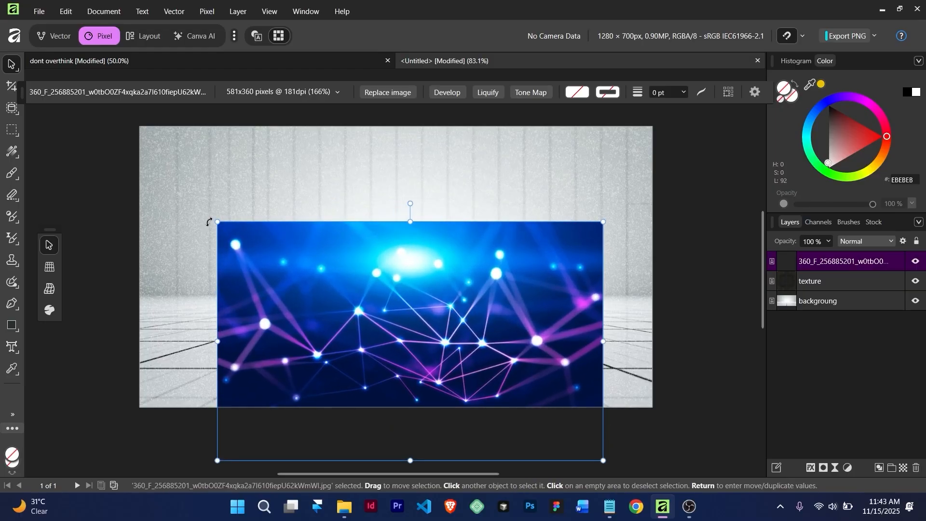
{"action": "left_click_drag", "start_coordinate": [218, 223], "coordinate": [152, 128]}
{"action": "left_click_drag", "start_coordinate": [328, 277], "coordinate": [342, 231]}
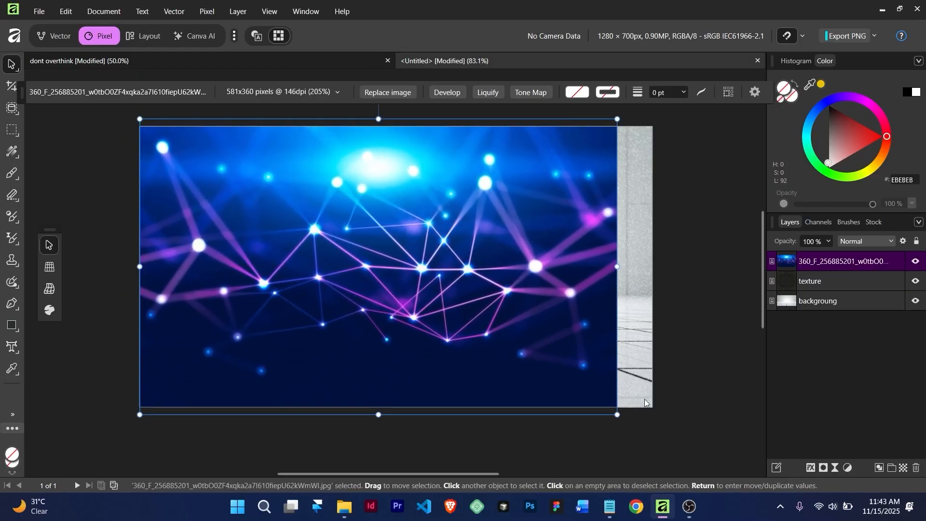
{"action": "left_click_drag", "start_coordinate": [613, 414], "coordinate": [653, 430]}
{"action": "left_click_drag", "start_coordinate": [532, 349], "coordinate": [531, 354]}
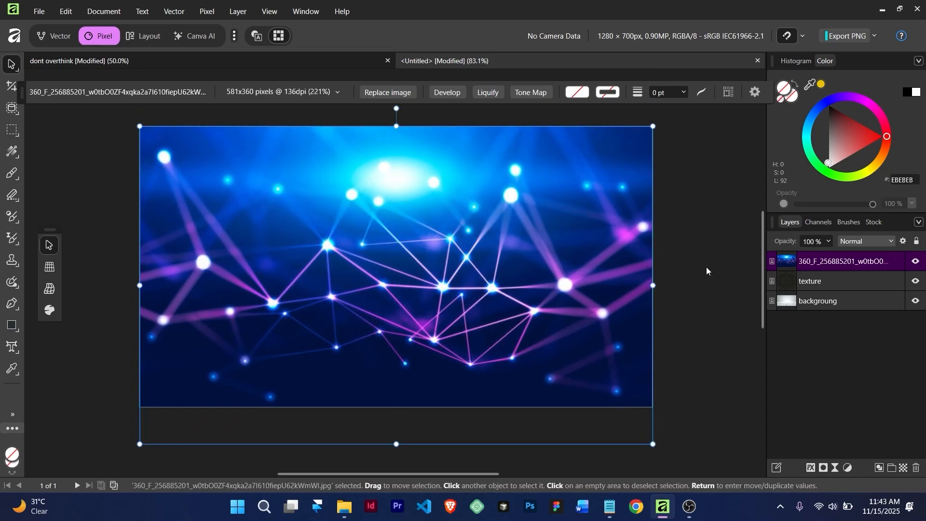
Blend the network layer with Screen at 81% opacity
{"action": "left_click", "coordinate": [865, 242]}
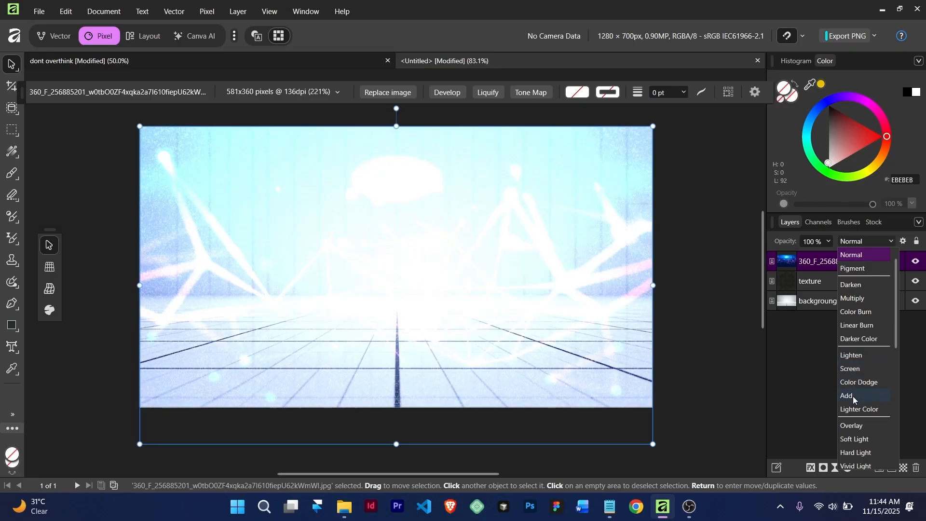
{"action": "left_click", "coordinate": [850, 369]}
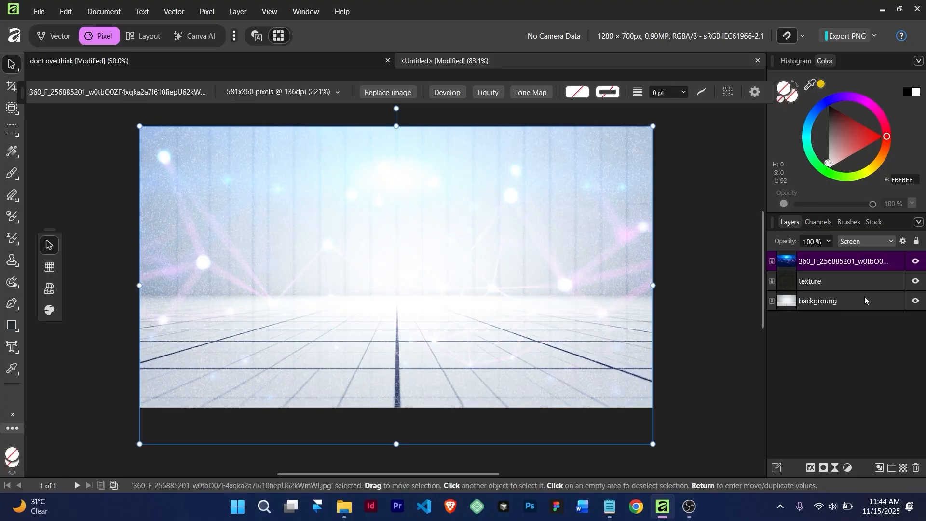
{"action": "left_click", "coordinate": [826, 243]}
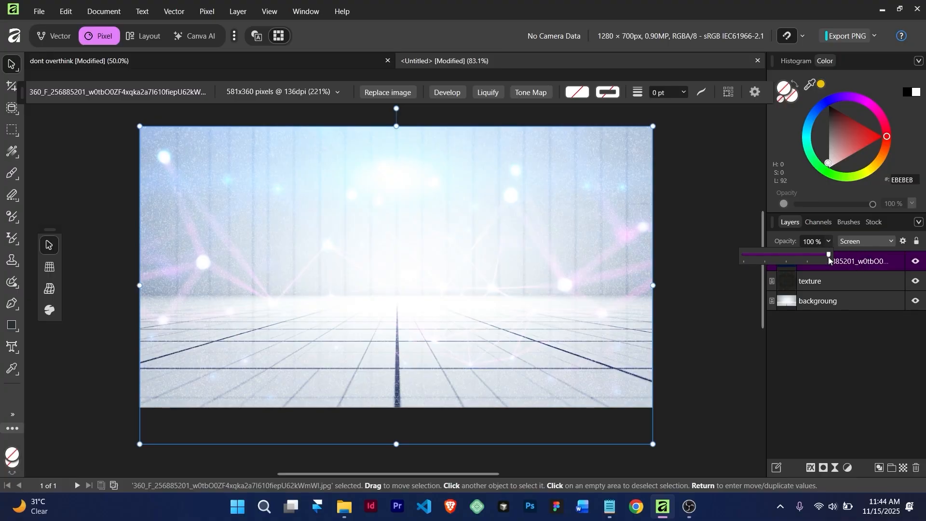
{"action": "left_click_drag", "start_coordinate": [828, 256], "coordinate": [816, 256]}
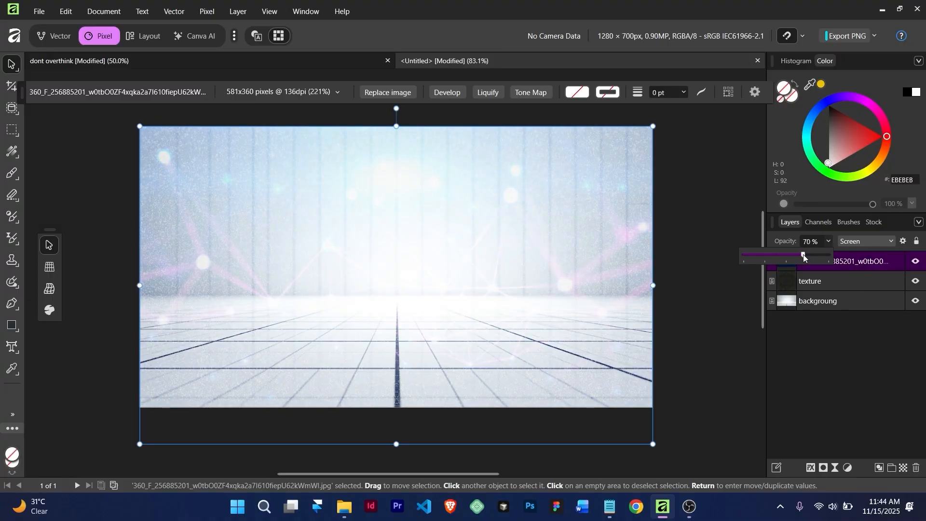
{"action": "left_click_drag", "start_coordinate": [811, 253], "coordinate": [813, 254]}
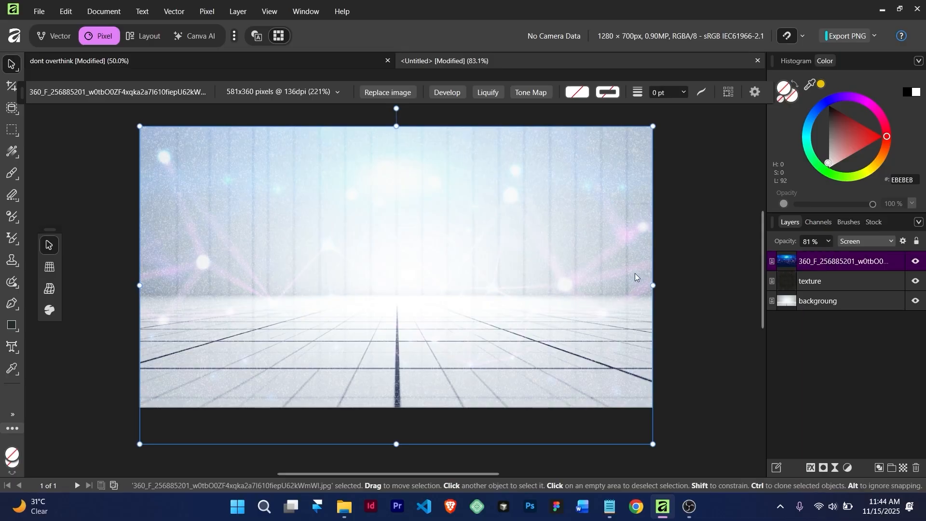
Group the three background layers with Ctrl+G and name the group 'bg'
{"action": "left_click", "coordinate": [812, 346]}
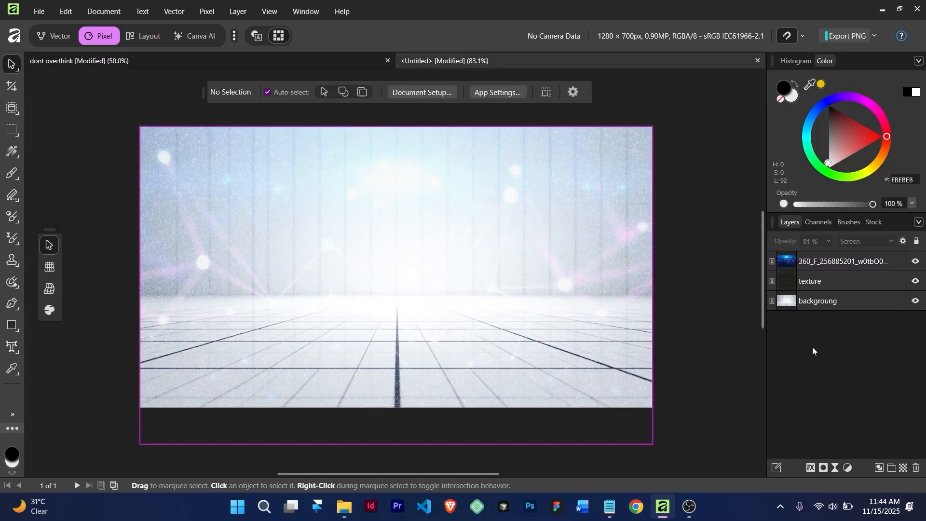
{"action": "left_click", "coordinate": [855, 254]}
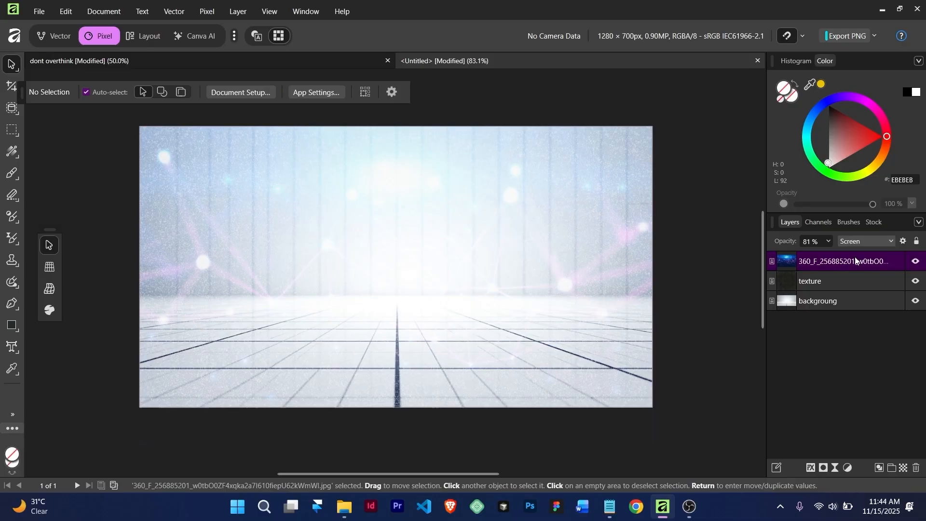
{"action": "left_click", "coordinate": [840, 306], "text": "shift"}
{"action": "key", "text": "ctrl+g"}
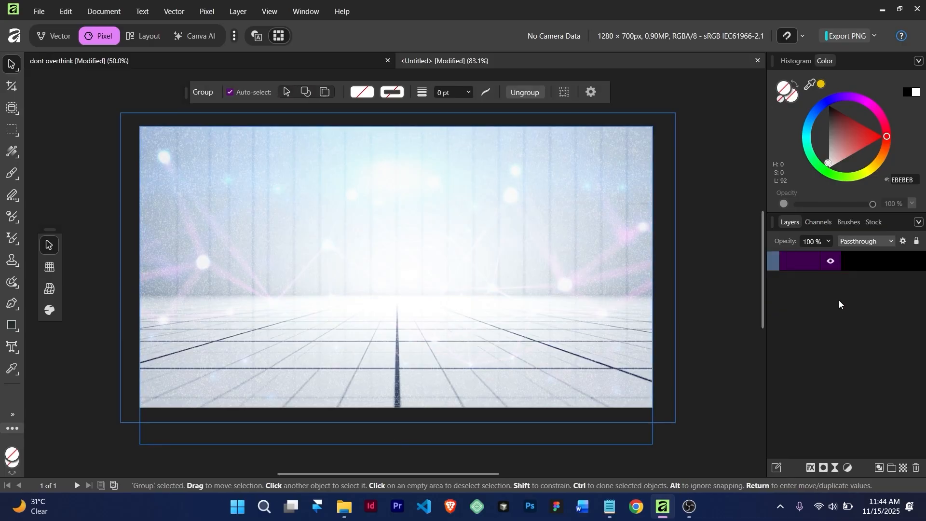
{"action": "double_click", "coordinate": [817, 261]}
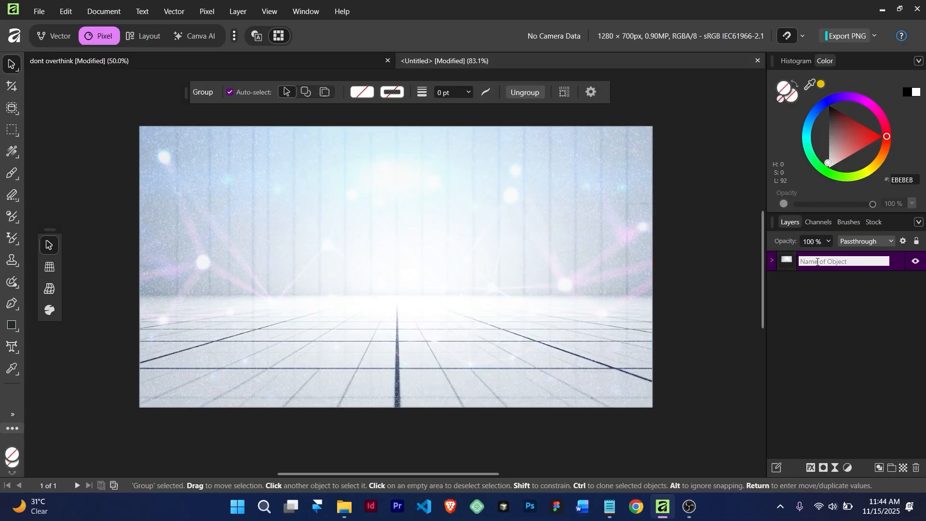
{"action": "type", "text": "bg"}
{"action": "key", "text": "Return"}
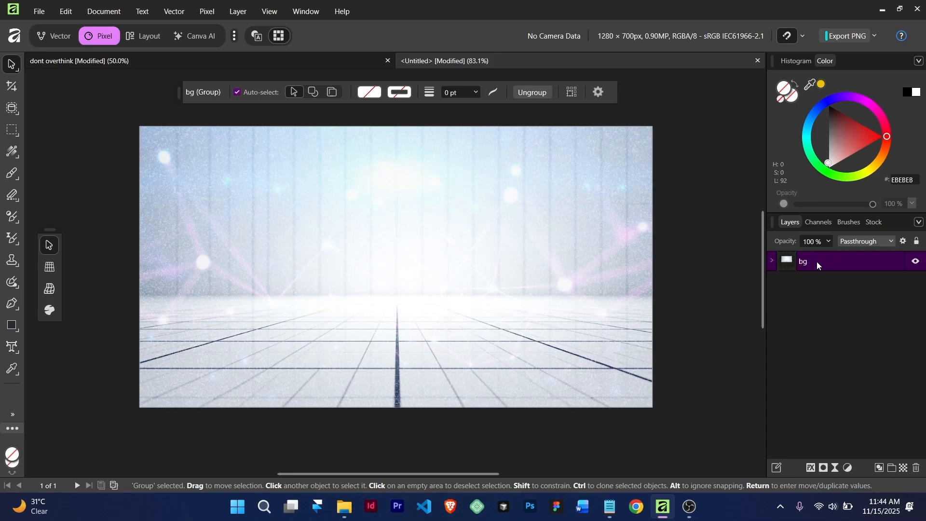
{"action": "left_click", "coordinate": [855, 326]}
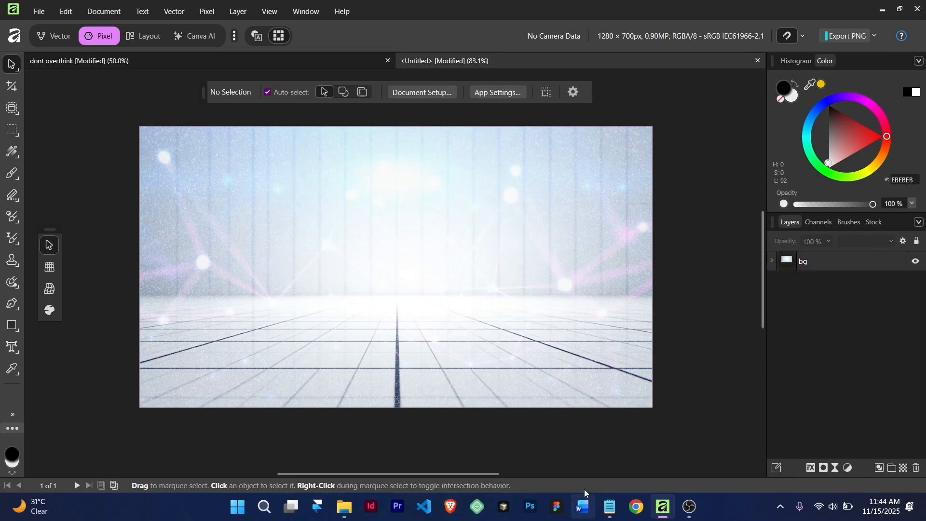
Drag the Generated Image portrait onto the canvas, scale it to about 43% and centre it above the floor
{"action": "mouse_move", "coordinate": [344, 506]}
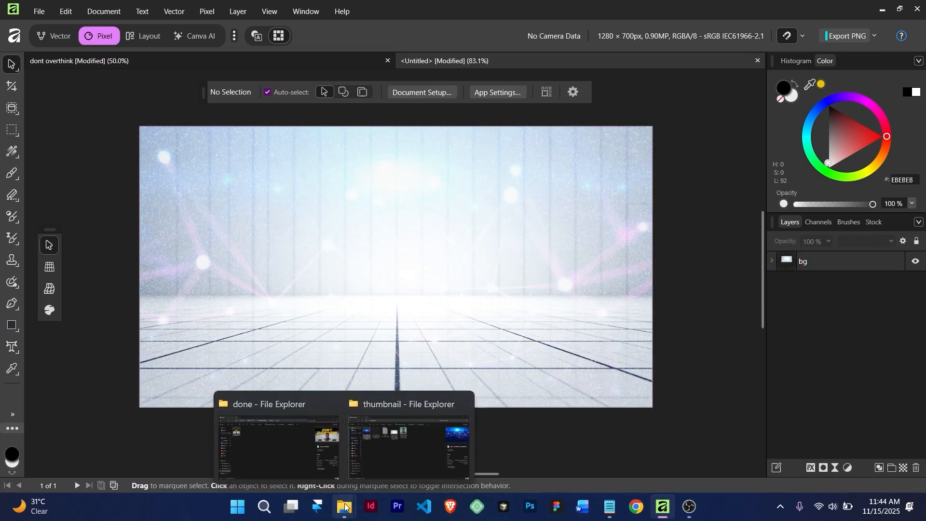
{"action": "left_click", "coordinate": [380, 459]}
{"action": "left_click_drag", "start_coordinate": [406, 103], "coordinate": [409, 330]}
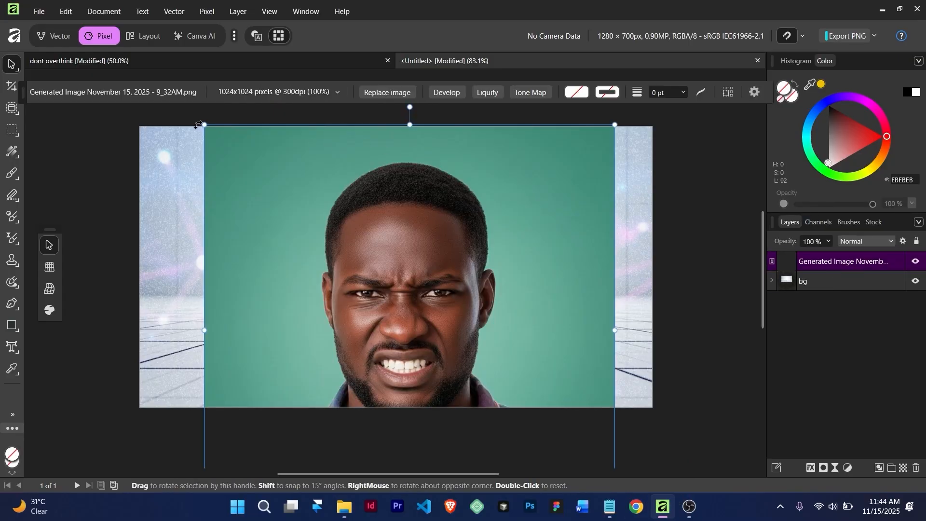
{"action": "left_click_drag", "start_coordinate": [205, 125], "coordinate": [365, 286]}
{"action": "left_click_drag", "start_coordinate": [424, 337], "coordinate": [351, 224]}
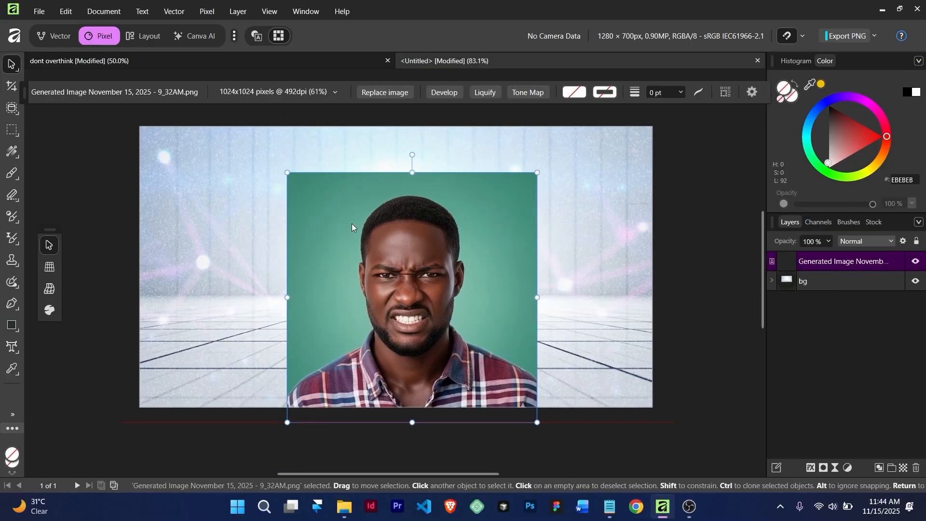
{"action": "left_click_drag", "start_coordinate": [285, 172], "coordinate": [390, 276]}
{"action": "left_click_drag", "start_coordinate": [477, 338], "coordinate": [404, 267]}
{"action": "left_click_drag", "start_coordinate": [459, 351], "coordinate": [492, 383]}
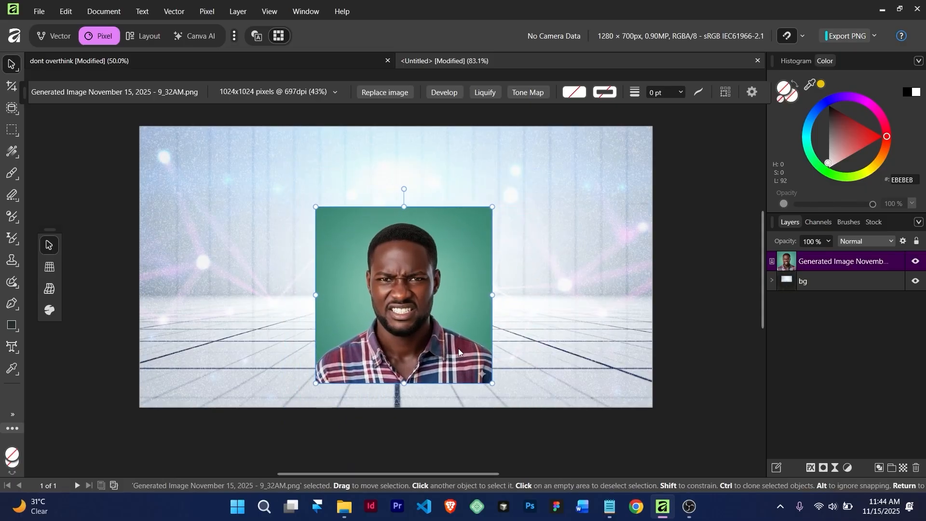
{"action": "left_click_drag", "start_coordinate": [420, 314], "coordinate": [402, 305]}
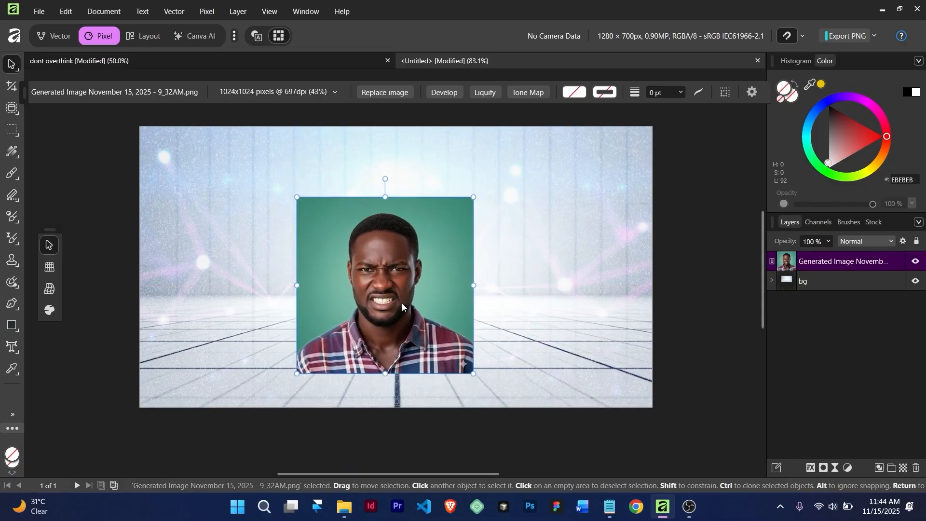
{"action": "left_click", "coordinate": [527, 253]}
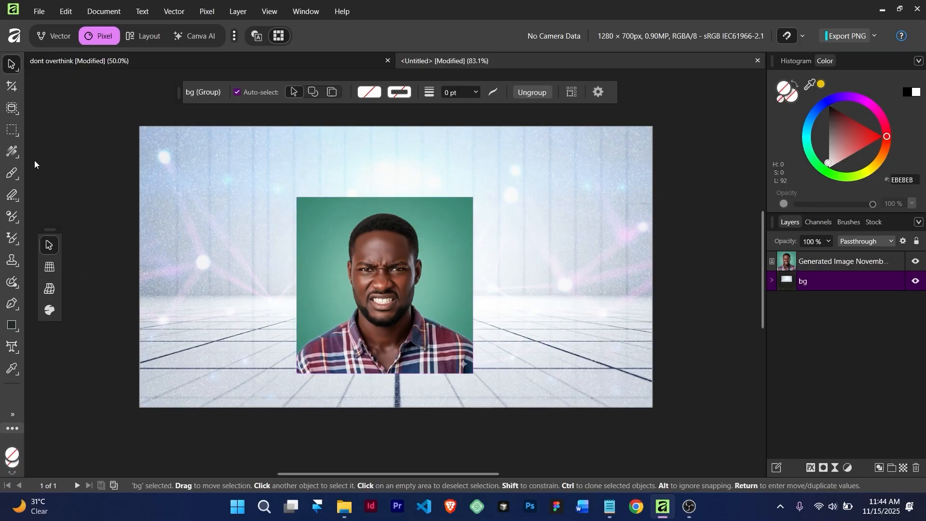
Try an automatic object selection of the man by dragging a rectangle around him
{"action": "left_click", "coordinate": [12, 108]}
{"action": "left_click", "coordinate": [16, 112]}
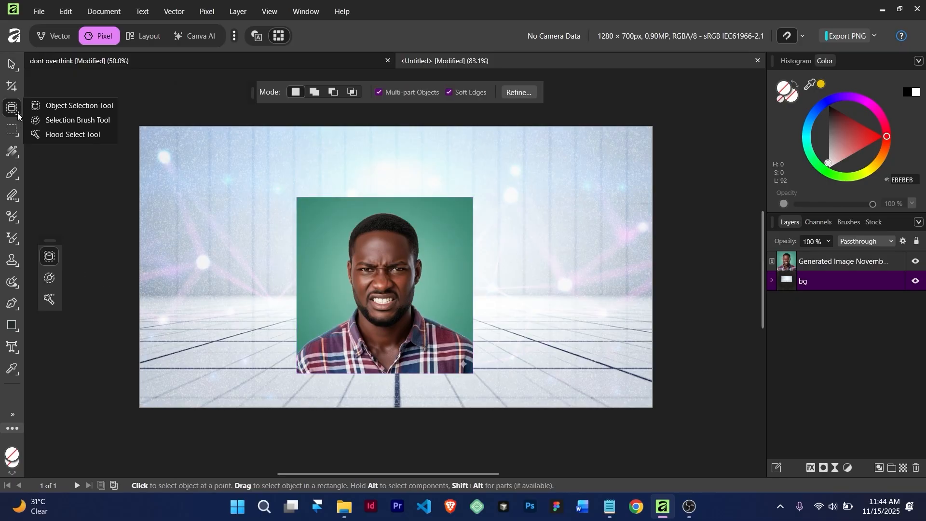
{"action": "left_click", "coordinate": [80, 104]}
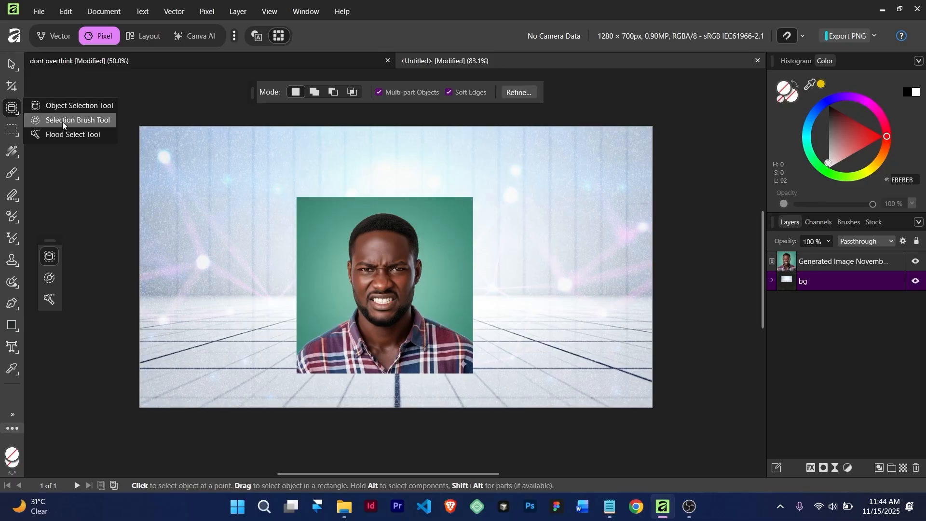
{"action": "left_click", "coordinate": [11, 108]}
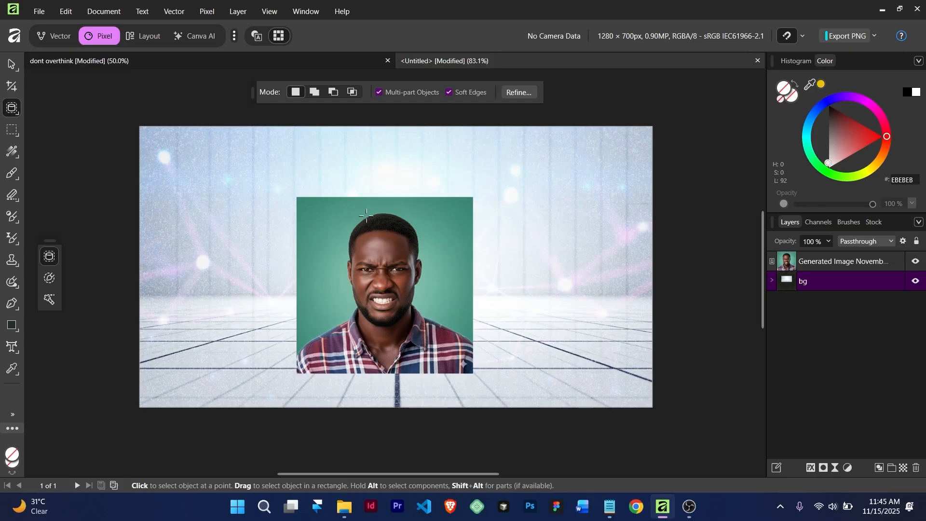
{"action": "left_click_drag", "start_coordinate": [353, 230], "coordinate": [426, 371]}
Paint a Selection Brush selection over the man's head, neck and shirt on the portrait layer
{"action": "right_click", "coordinate": [12, 107]}
{"action": "left_click", "coordinate": [45, 120]}
{"action": "mouse_move", "coordinate": [393, 271]}
{"action": "left_mouse_down"}
{"action": "mouse_move", "coordinate": [381, 260]}
{"action": "mouse_move", "coordinate": [375, 341]}
{"action": "mouse_move", "coordinate": [323, 359]}
{"action": "mouse_move", "coordinate": [363, 358]}
{"action": "left_mouse_up"}
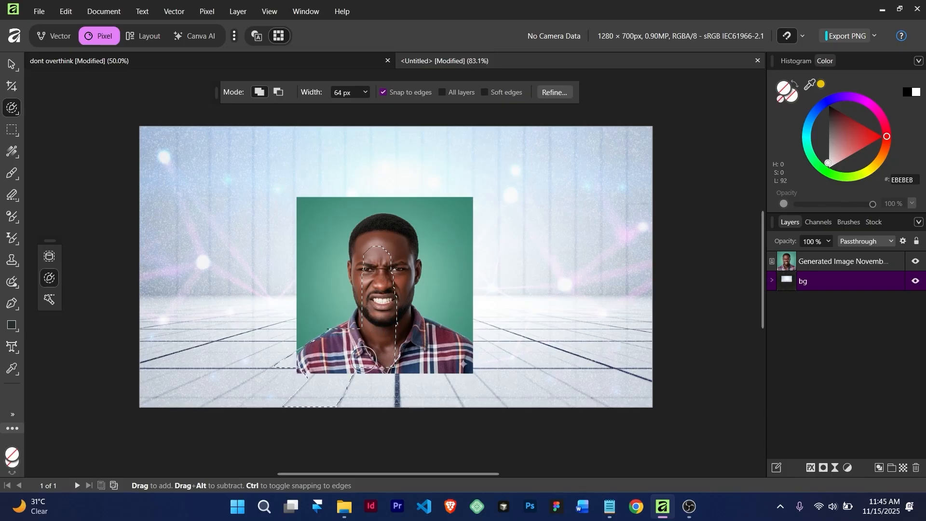
{"action": "left_click", "coordinate": [841, 265]}
{"action": "scroll", "coordinate": [357, 347], "scroll_direction": "up", "scroll_amount": 3}
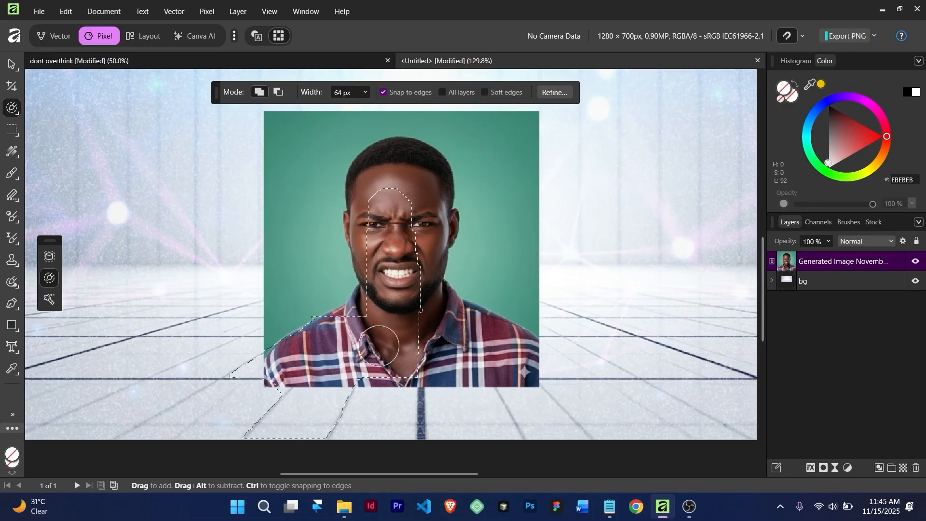
{"action": "key", "text": "ctrl+d"}
{"action": "left_click_drag", "start_coordinate": [387, 343], "coordinate": [407, 200]}
{"action": "mouse_move", "coordinate": [362, 333]}
{"action": "left_mouse_down"}
{"action": "mouse_move", "coordinate": [300, 363]}
{"action": "mouse_move", "coordinate": [285, 381]}
{"action": "mouse_move", "coordinate": [481, 379]}
{"action": "mouse_move", "coordinate": [456, 348]}
{"action": "mouse_move", "coordinate": [526, 359]}
{"action": "left_mouse_up"}
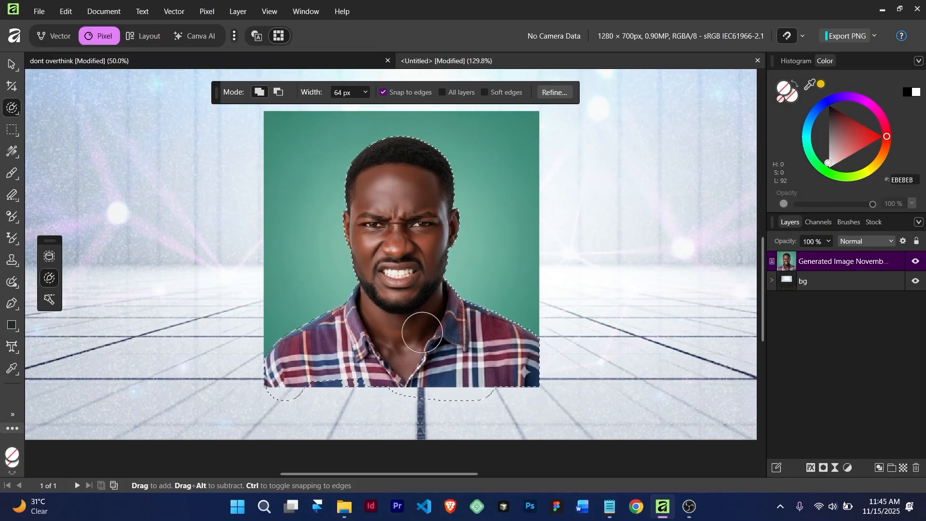
{"action": "scroll", "coordinate": [422, 332], "scroll_direction": "down", "scroll_amount": 5}
{"action": "scroll", "coordinate": [422, 332], "scroll_direction": "up", "scroll_amount": 2}
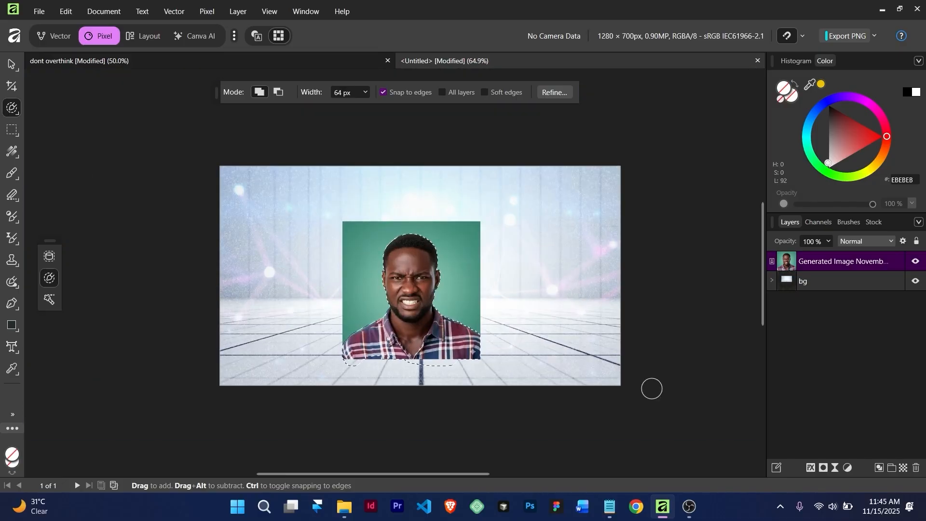
{"action": "left_click", "coordinate": [824, 467]}
{"action": "key", "text": "ctrl+z"}
Copy the selected man onto a new layer and delete the hidden original portrait layer
{"action": "key", "text": "ctrl+j"}
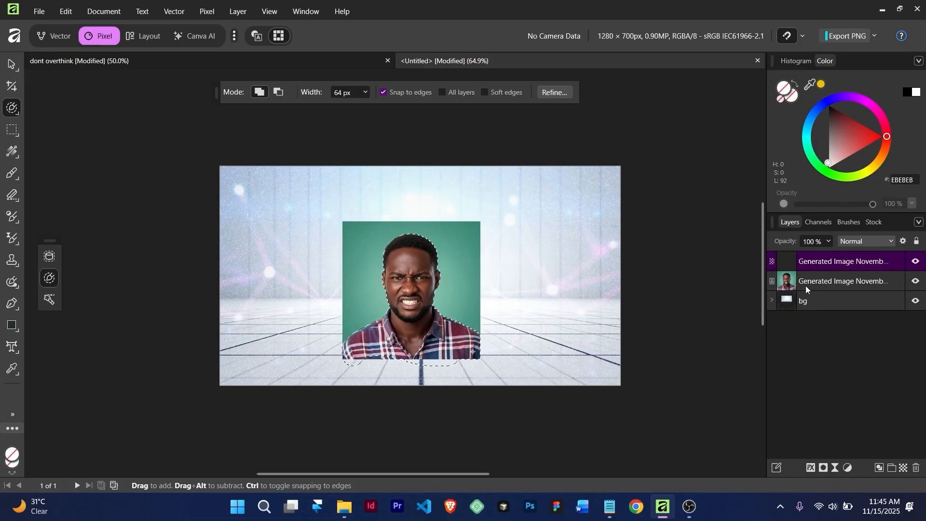
{"action": "left_click", "coordinate": [915, 281]}
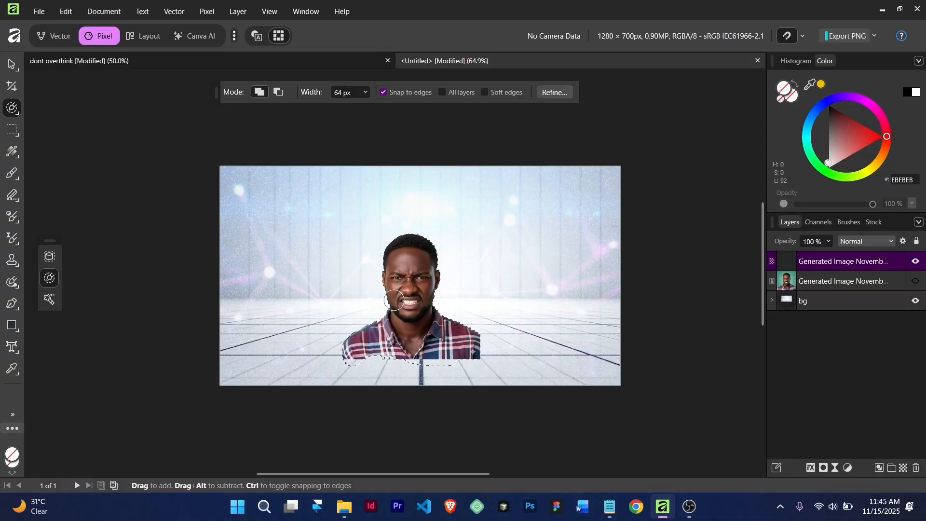
{"action": "left_click", "coordinate": [12, 64]}
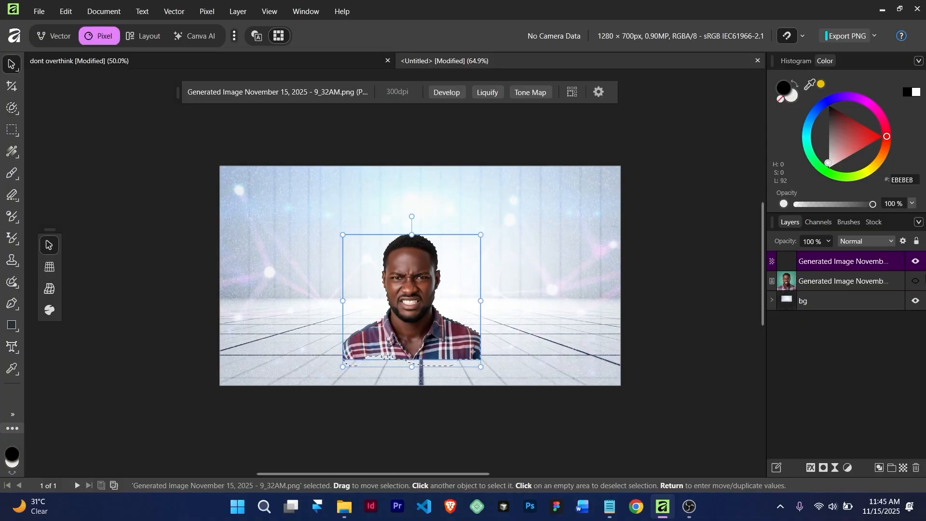
{"action": "left_click", "coordinate": [865, 282]}
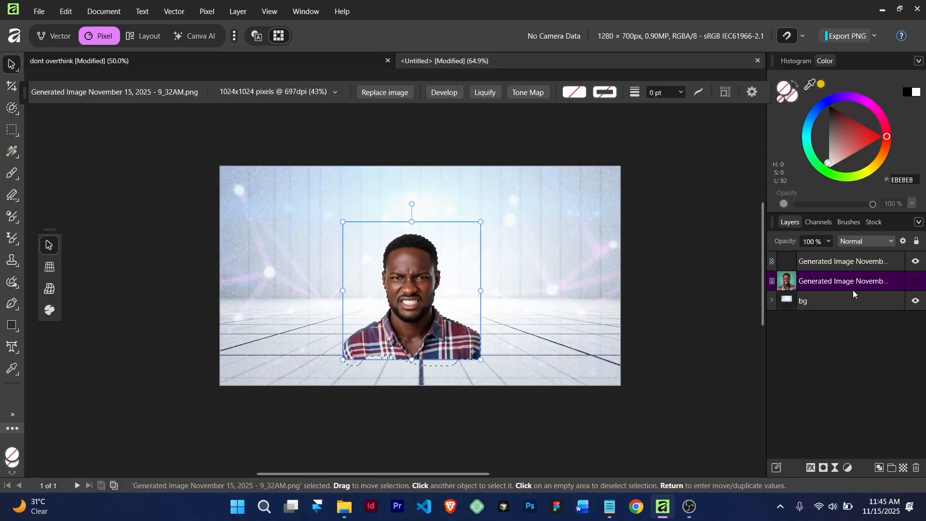
{"action": "key", "text": "Delete"}
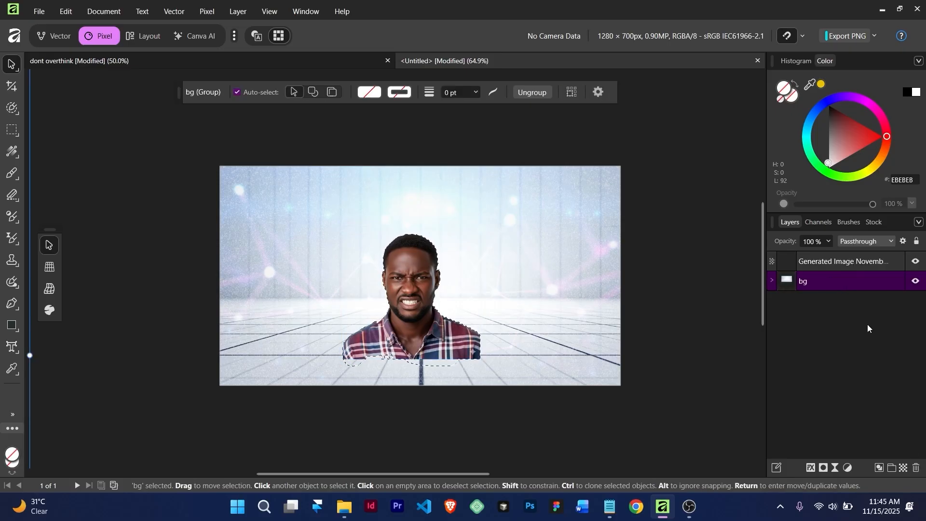
Rename the cut-out portrait layer to 'subject'
{"action": "double_click", "coordinate": [844, 263]}
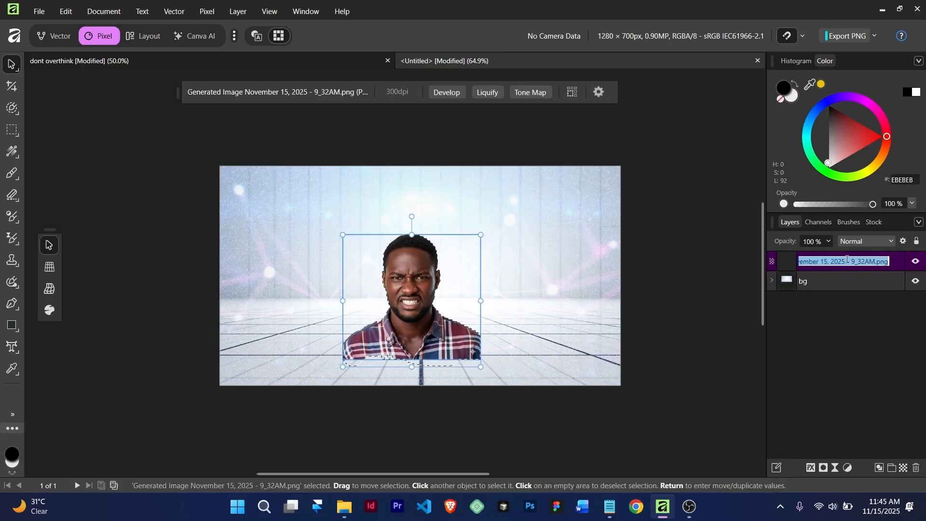
{"action": "type", "text": "subjec"}
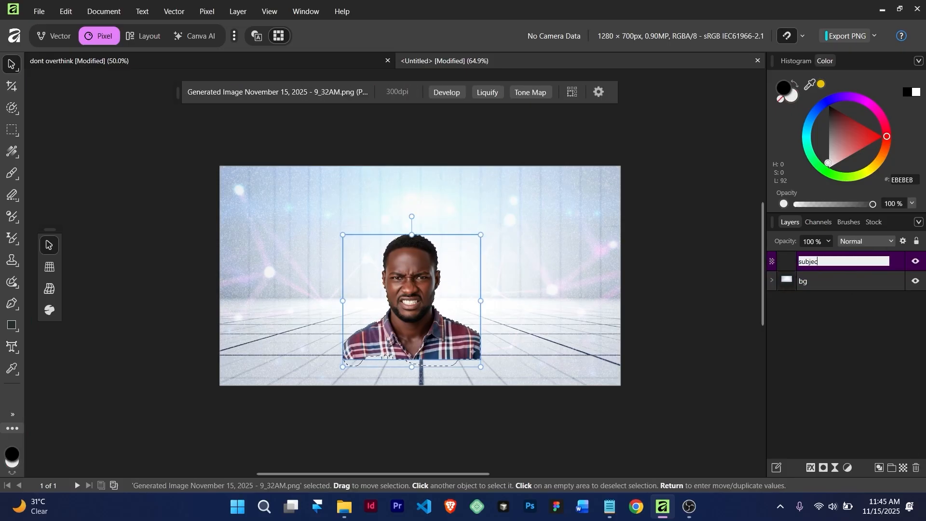
{"action": "type", "text": "t"}
{"action": "key", "text": "Return"}
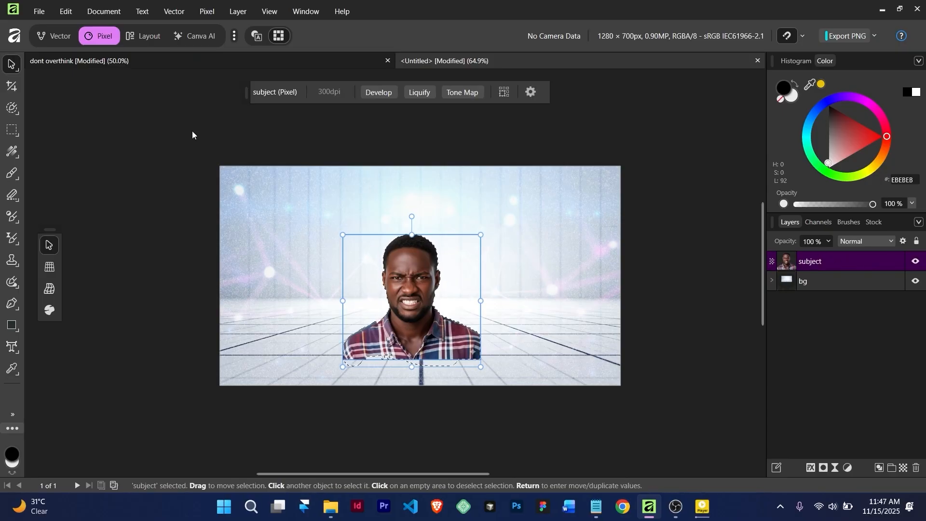
Set the 360_F network-lines layer in bg to Luminosity blend at 20% opacity
{"action": "key", "text": "ctrl+d"}
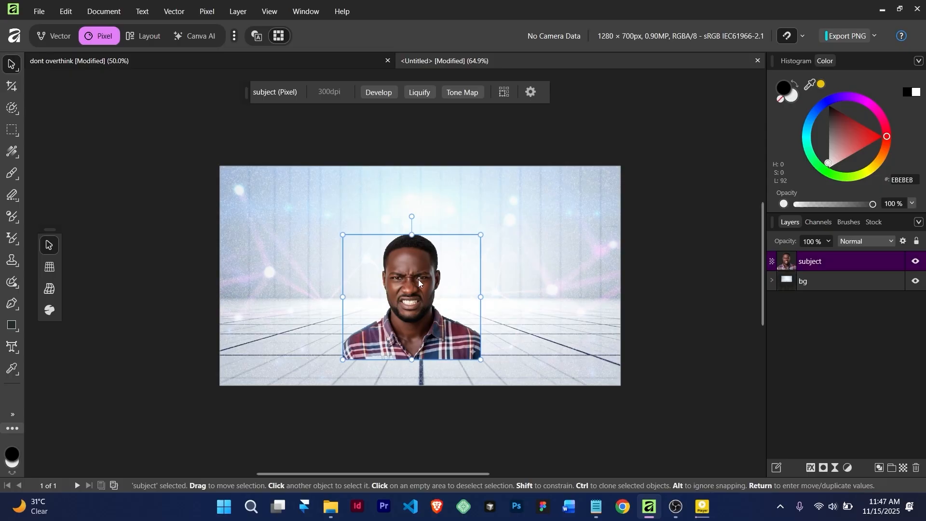
{"action": "left_click", "coordinate": [773, 281]}
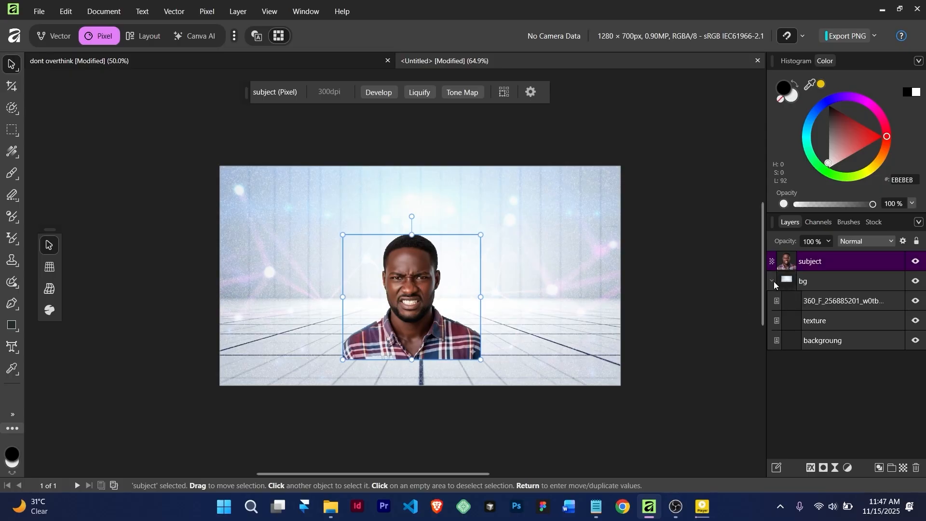
{"action": "left_click", "coordinate": [852, 301]}
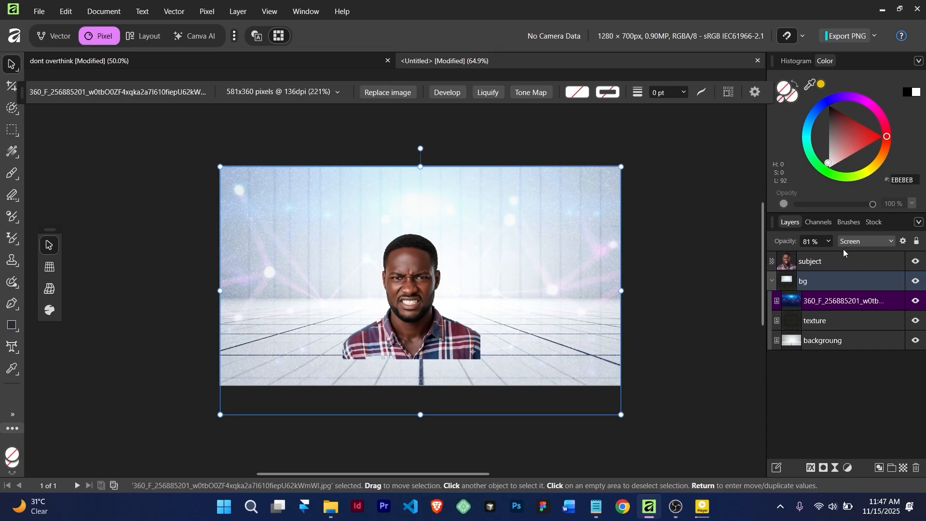
{"action": "left_click", "coordinate": [860, 246]}
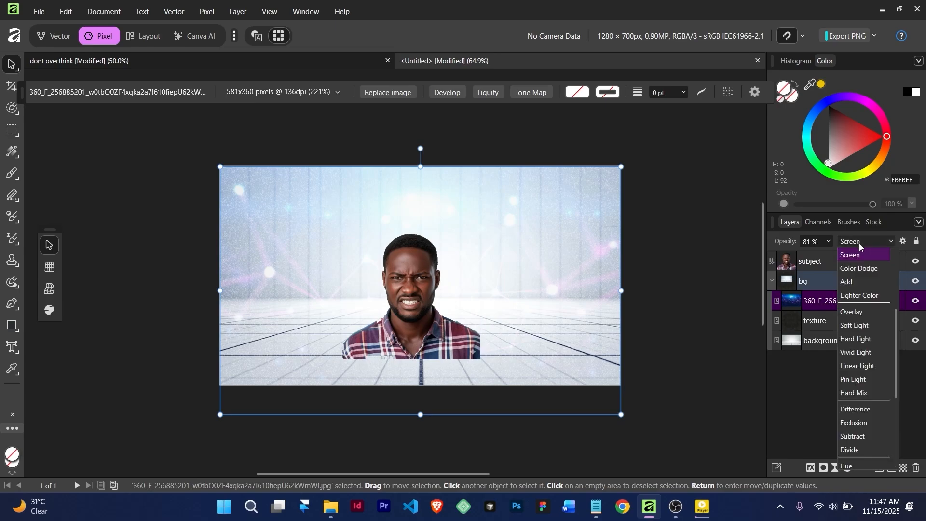
{"action": "scroll", "coordinate": [861, 381], "scroll_direction": "down", "scroll_amount": 3}
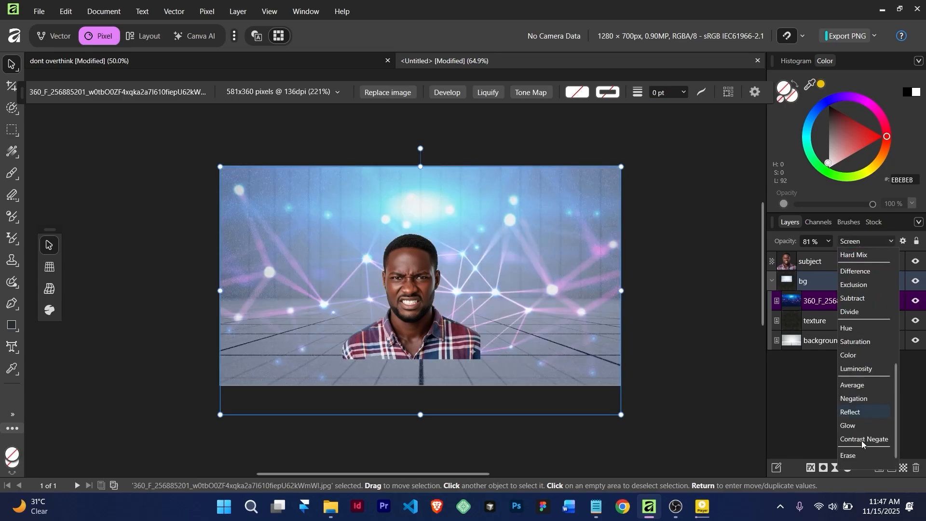
{"action": "left_click", "coordinate": [850, 370]}
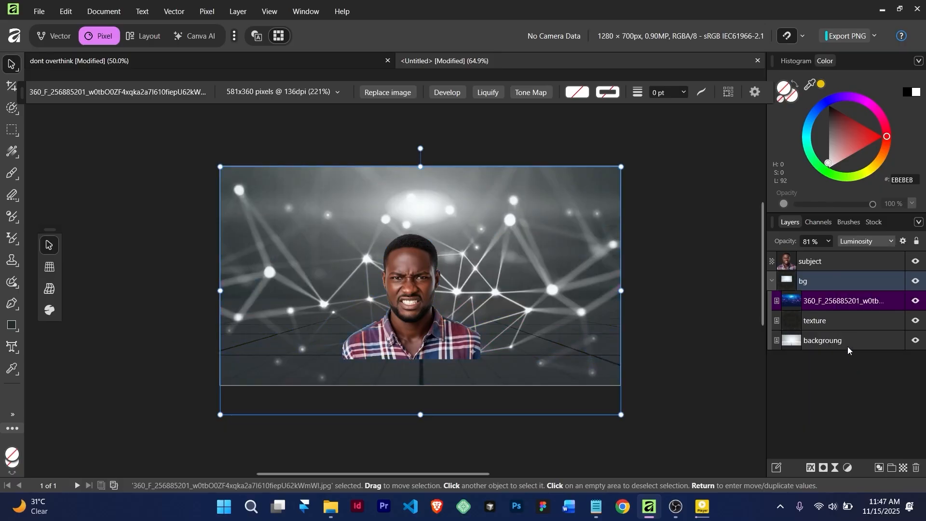
{"action": "left_click", "coordinate": [827, 242]}
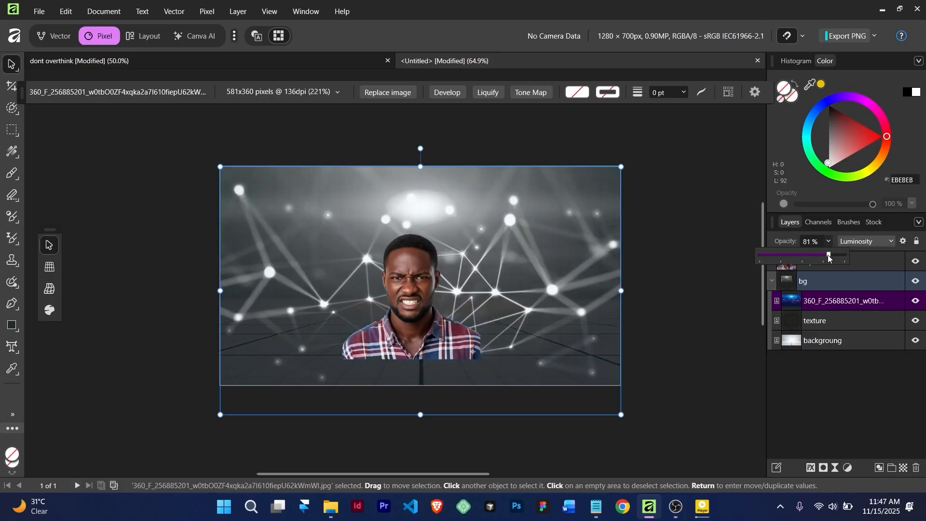
{"action": "left_click_drag", "start_coordinate": [828, 254], "coordinate": [772, 255]}
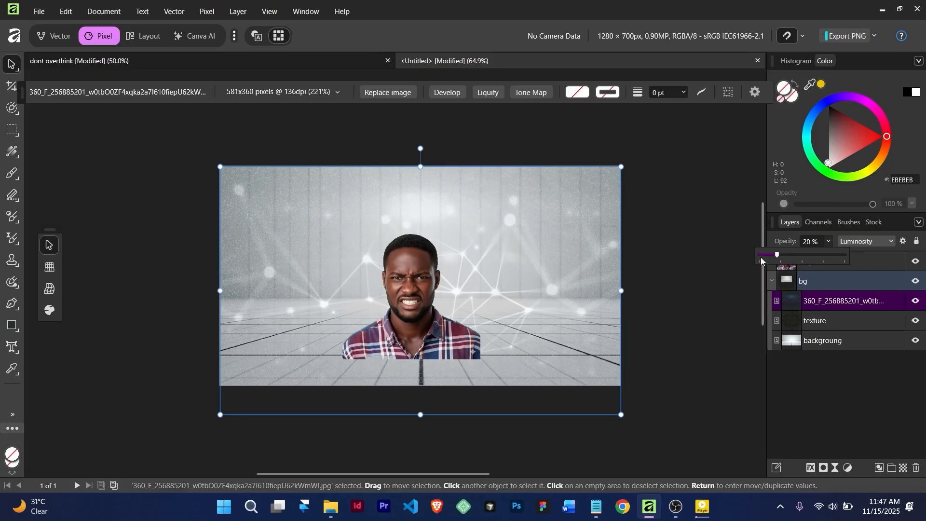
Dismiss the opacity control and select the subject layer
{"action": "left_click", "coordinate": [682, 283]}
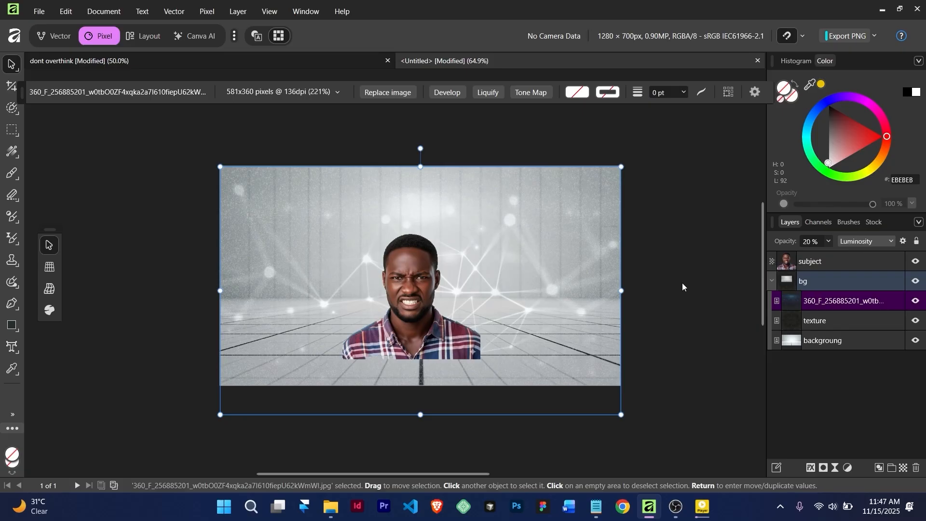
{"action": "left_click", "coordinate": [682, 283]}
{"action": "scroll", "coordinate": [442, 295], "scroll_direction": "up", "scroll_amount": 1}
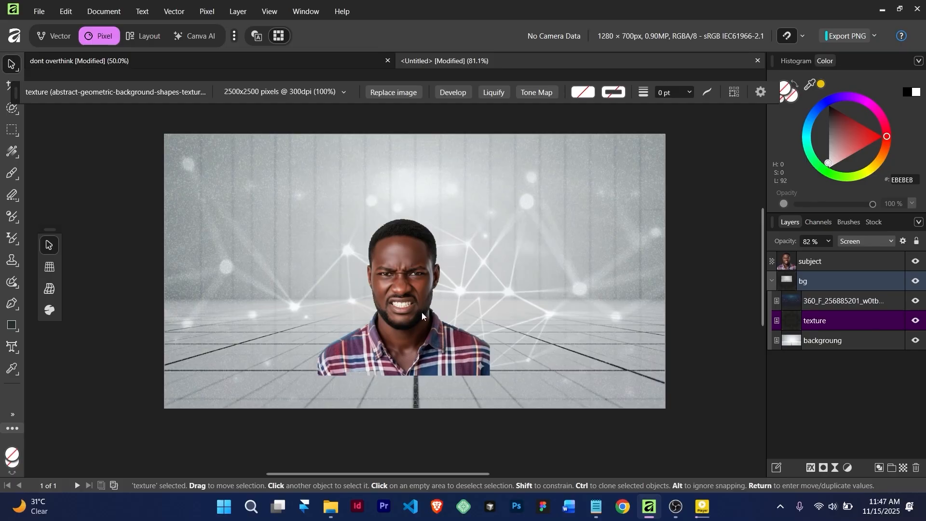
{"action": "left_click", "coordinate": [405, 310]}
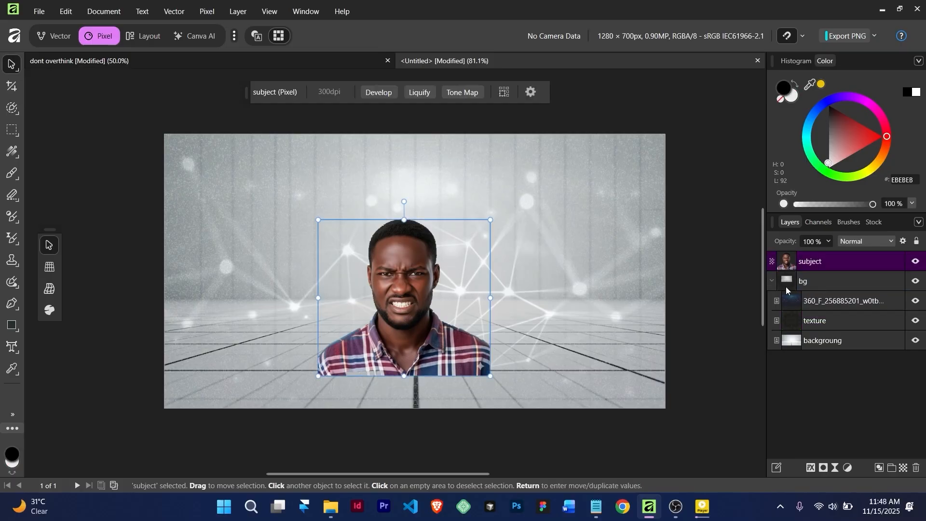
Collapse bg, add a mask to subject, and set up a 237 px Paint Brush at 30% flow
{"action": "left_click", "coordinate": [772, 282]}
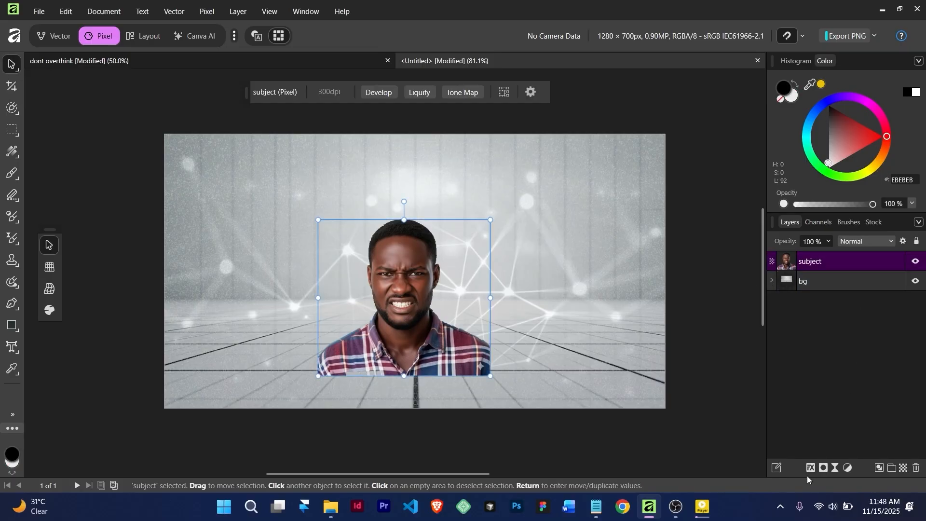
{"action": "left_click", "coordinate": [823, 467]}
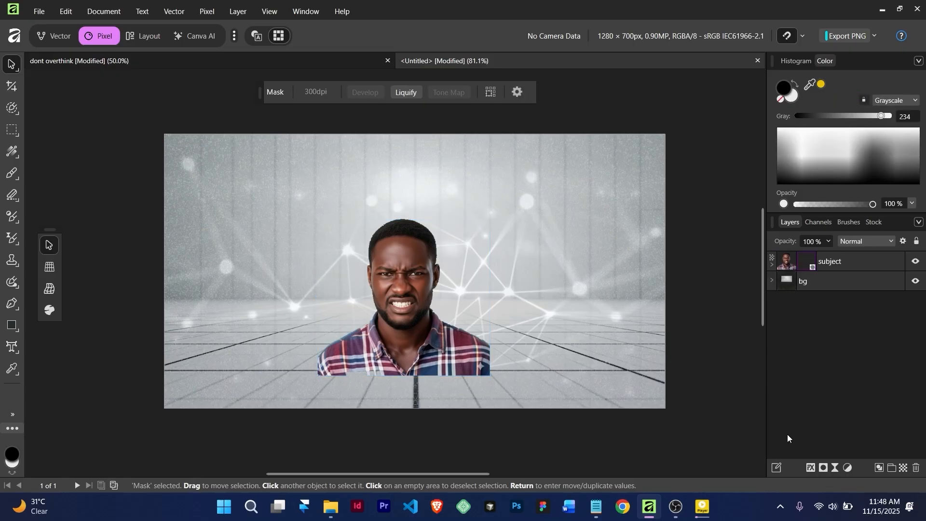
{"action": "key", "text": "b"}
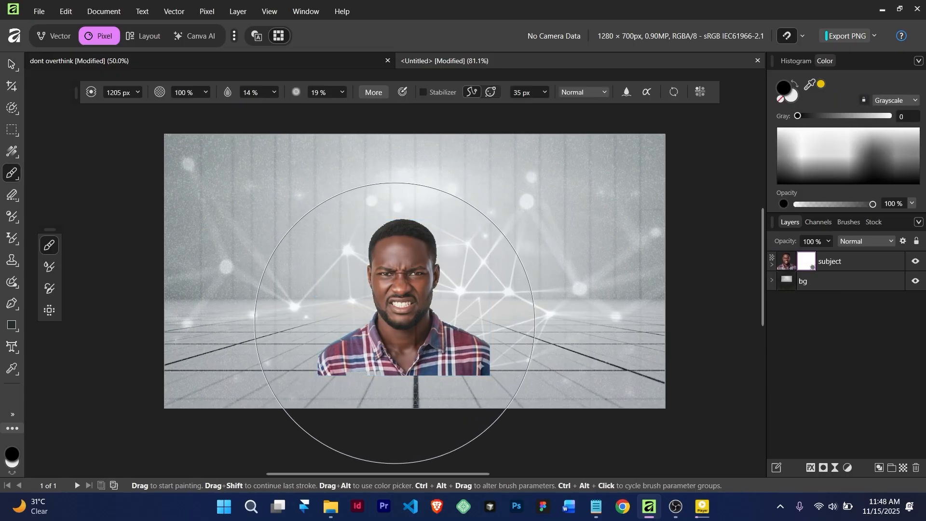
{"action": "key", "text": "["}
{"action": "key", "text": "["}
{"action": "key", "text": "["}
{"action": "key", "text": "["}
{"action": "key", "text": "["}
{"action": "key", "text": "["}
{"action": "key", "text": "["}
{"action": "key", "text": "["}
{"action": "key", "text": "["}
{"action": "key", "text": "["}
{"action": "key", "text": "["}
{"action": "key", "text": "["}
{"action": "key", "text": "["}
{"action": "key", "text": "["}
{"action": "key", "text": "["}
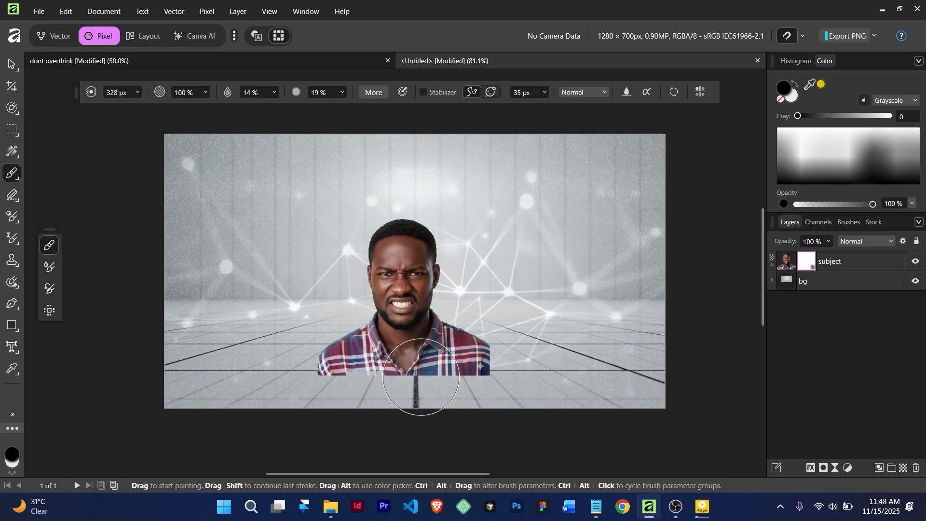
{"action": "scroll", "coordinate": [422, 388], "scroll_direction": "up", "scroll_amount": 2}
{"action": "scroll", "coordinate": [422, 387], "scroll_direction": "down", "scroll_amount": 4}
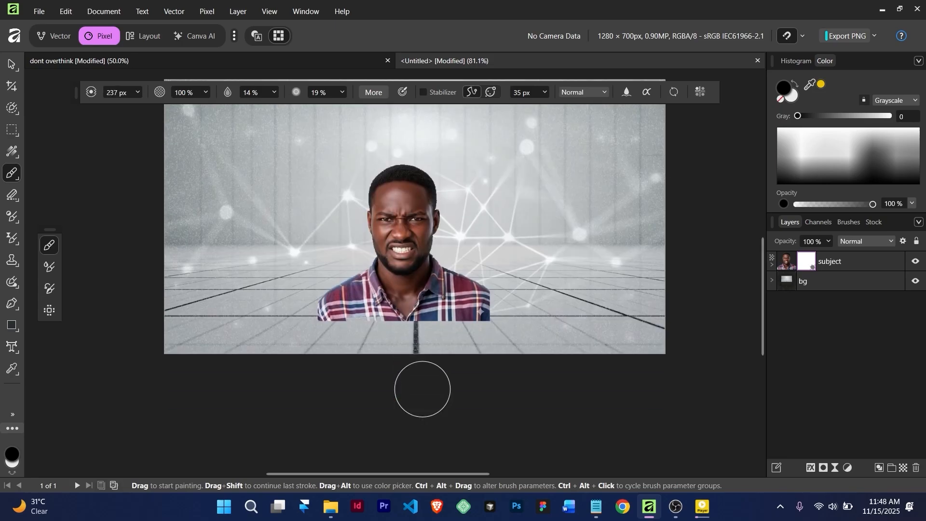
{"action": "scroll", "coordinate": [422, 386], "scroll_direction": "up", "scroll_amount": 4}
{"action": "scroll", "coordinate": [380, 306], "scroll_direction": "down", "scroll_amount": 3}
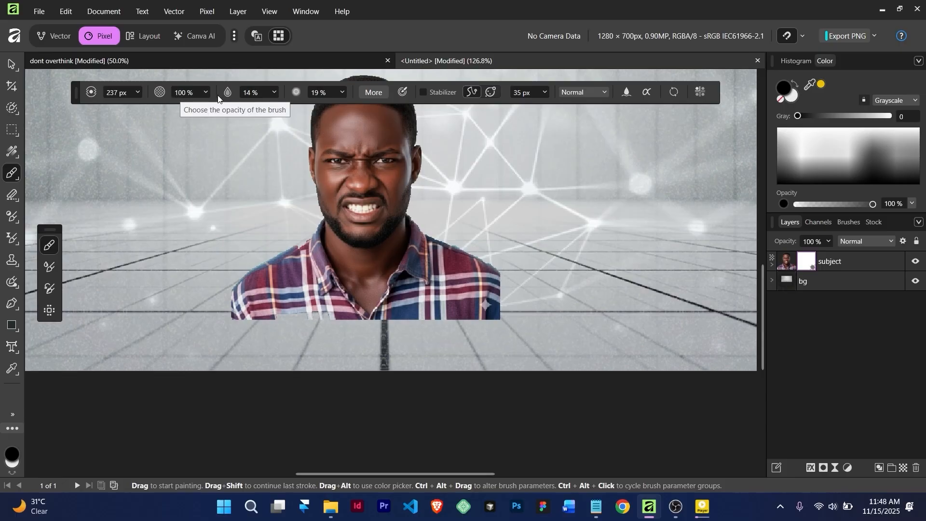
{"action": "left_click", "coordinate": [273, 92]}
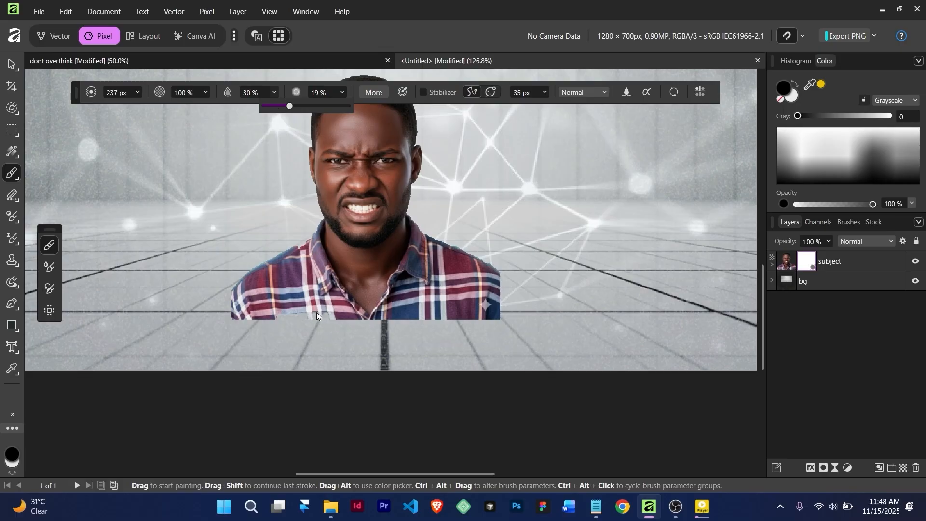
{"action": "left_click", "coordinate": [327, 354]}
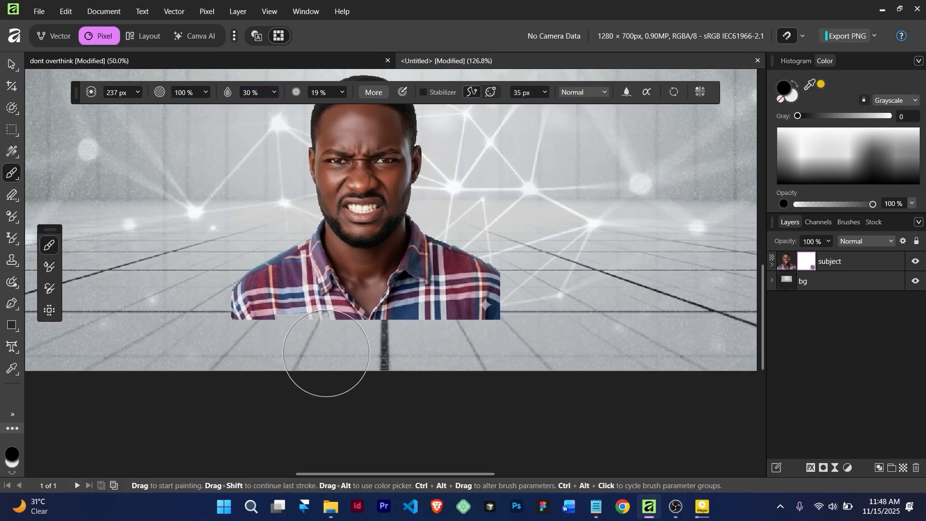
Paint black along the shirt's bottom edge, finishing with a 124 px brush, to fade it into the floor
{"action": "mouse_move", "coordinate": [326, 355]}
{"action": "left_mouse_down"}
{"action": "mouse_move", "coordinate": [220, 350]}
{"action": "mouse_move", "coordinate": [239, 353]}
{"action": "mouse_move", "coordinate": [222, 355]}
{"action": "mouse_move", "coordinate": [232, 359]}
{"action": "left_mouse_up"}
{"action": "mouse_move", "coordinate": [323, 360]}
{"action": "left_mouse_down"}
{"action": "mouse_move", "coordinate": [506, 337]}
{"action": "mouse_move", "coordinate": [507, 327]}
{"action": "mouse_move", "coordinate": [497, 326]}
{"action": "mouse_move", "coordinate": [500, 314]}
{"action": "mouse_move", "coordinate": [491, 334]}
{"action": "mouse_move", "coordinate": [417, 329]}
{"action": "mouse_move", "coordinate": [483, 323]}
{"action": "mouse_move", "coordinate": [250, 323]}
{"action": "mouse_move", "coordinate": [228, 295]}
{"action": "mouse_move", "coordinate": [257, 325]}
{"action": "mouse_move", "coordinate": [440, 344]}
{"action": "mouse_move", "coordinate": [507, 333]}
{"action": "mouse_move", "coordinate": [207, 319]}
{"action": "left_mouse_up"}
{"action": "key", "text": "q"}
{"action": "key", "text": "q"}
{"action": "key", "text": "bracketleft"}
{"action": "key", "text": "bracketleft"}
{"action": "key", "text": "bracketleft"}
{"action": "key", "text": "bracketleft"}
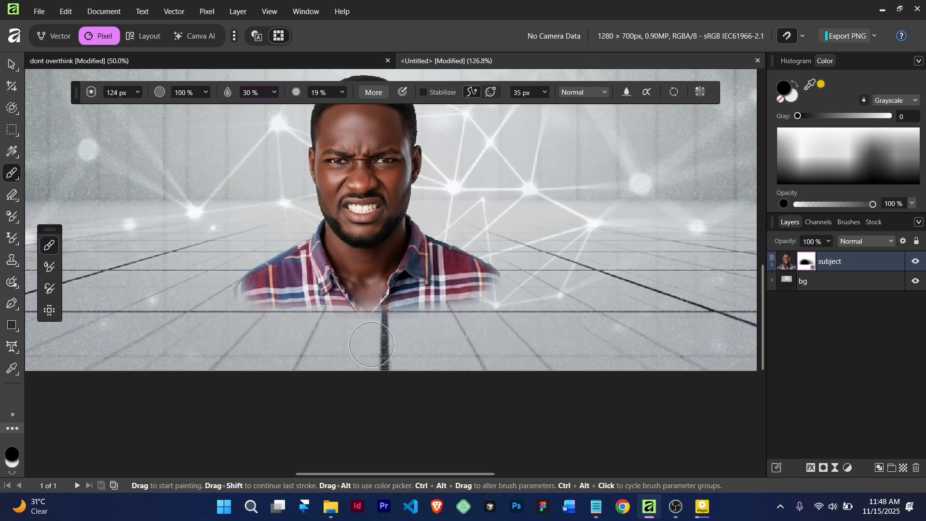
{"action": "left_click_drag", "start_coordinate": [480, 326], "coordinate": [193, 296]}
{"action": "scroll", "coordinate": [481, 333], "scroll_direction": "down", "scroll_amount": 7}
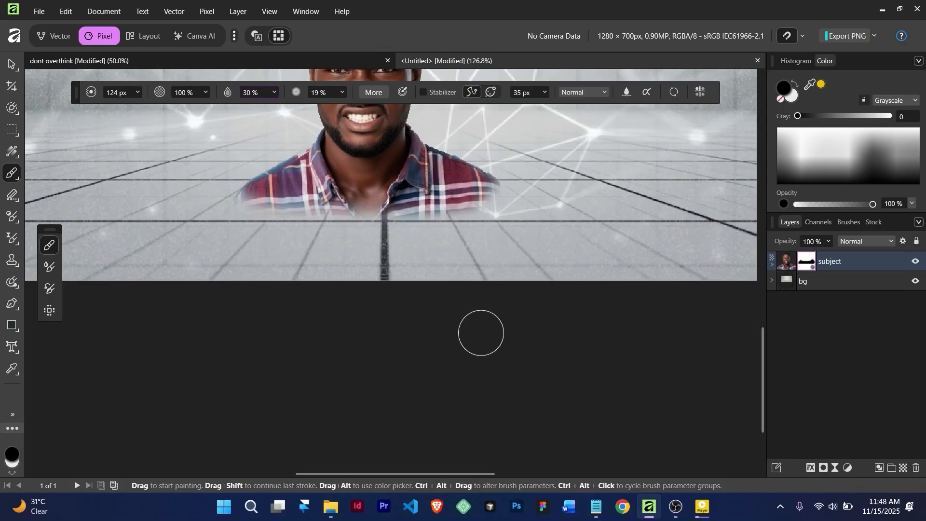
{"action": "scroll", "coordinate": [481, 333], "scroll_direction": "up", "scroll_amount": 8}
{"action": "scroll", "coordinate": [485, 319], "scroll_direction": "down", "scroll_amount": 6}
{"action": "scroll", "coordinate": [484, 319], "scroll_direction": "up", "scroll_amount": 3}
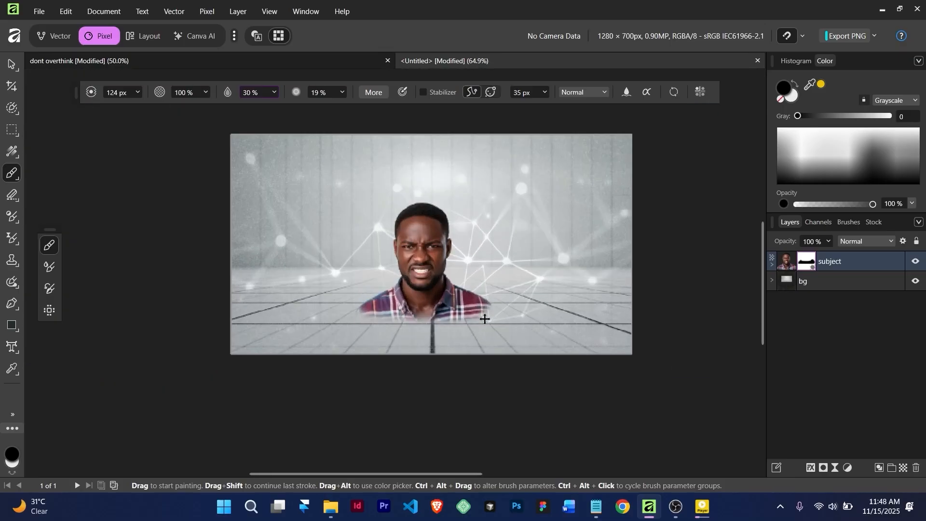
Select the subject and bg layers, then place an art text insertion point above the man's head
{"action": "left_click", "coordinate": [13, 63]}
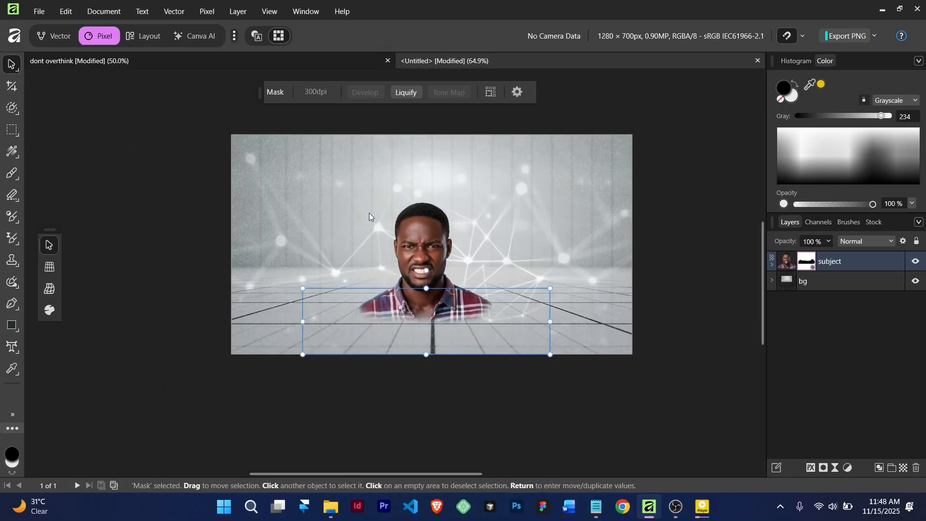
{"action": "left_click", "coordinate": [421, 252]}
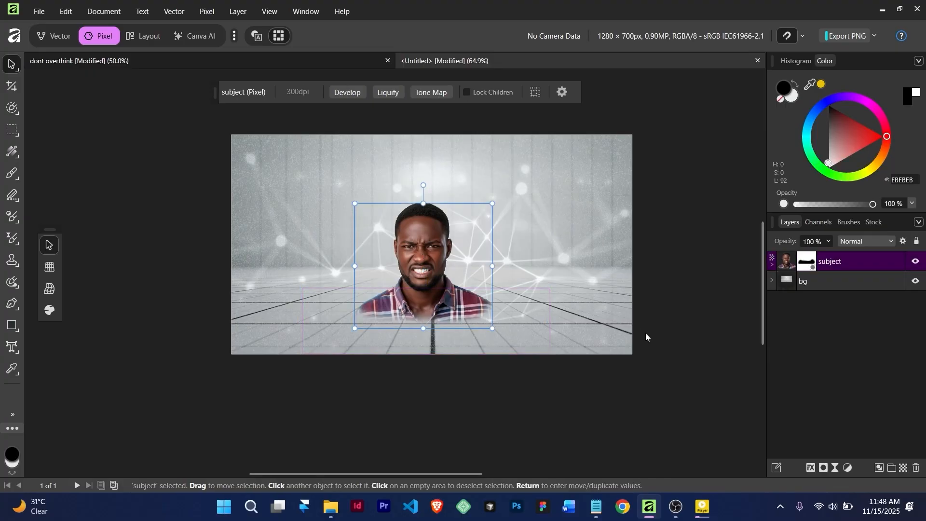
{"action": "left_click", "coordinate": [287, 176]}
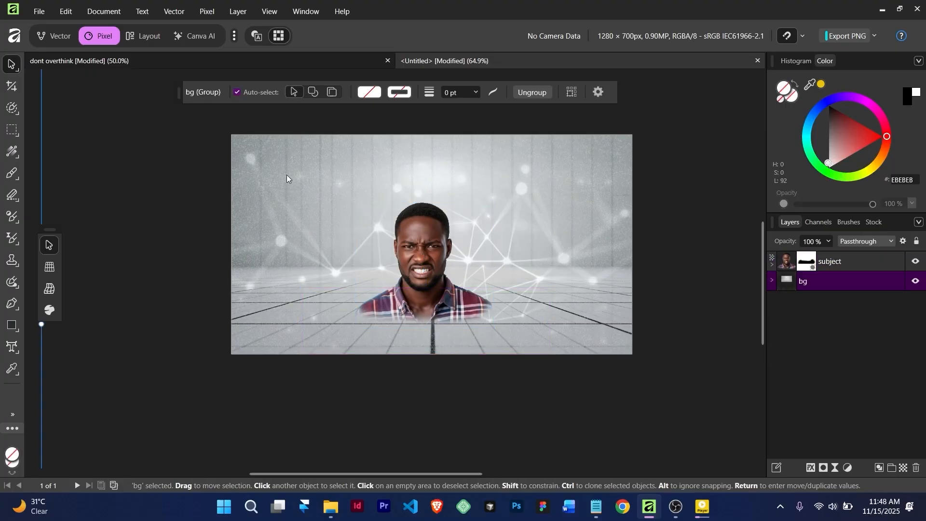
{"action": "scroll", "coordinate": [499, 322], "scroll_direction": "down", "scroll_amount": 4}
{"action": "scroll", "coordinate": [499, 322], "scroll_direction": "up", "scroll_amount": 4}
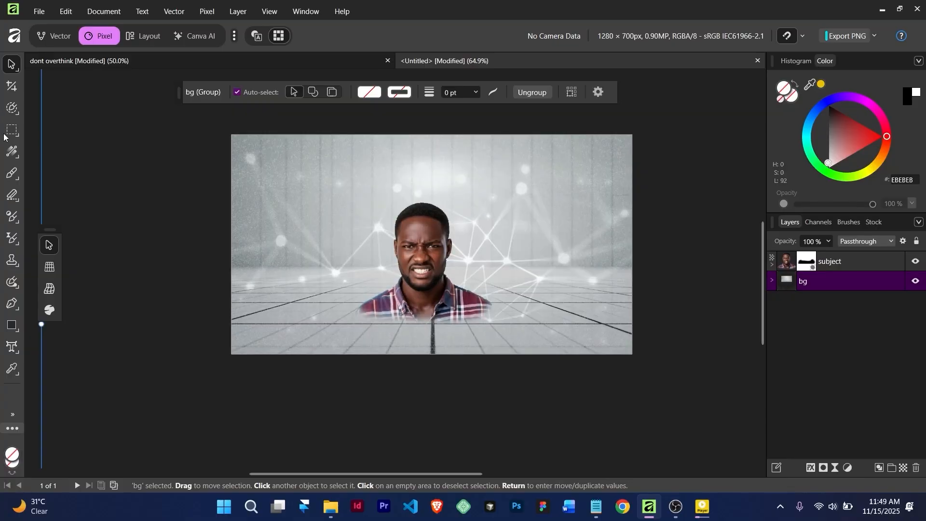
{"action": "key", "text": "t"}
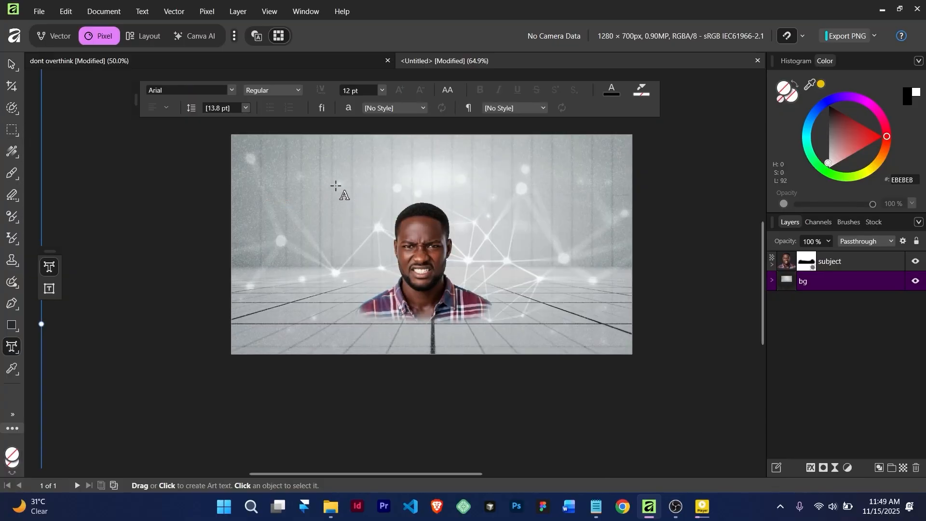
{"action": "scroll", "coordinate": [336, 186], "scroll_direction": "up", "scroll_amount": 2}
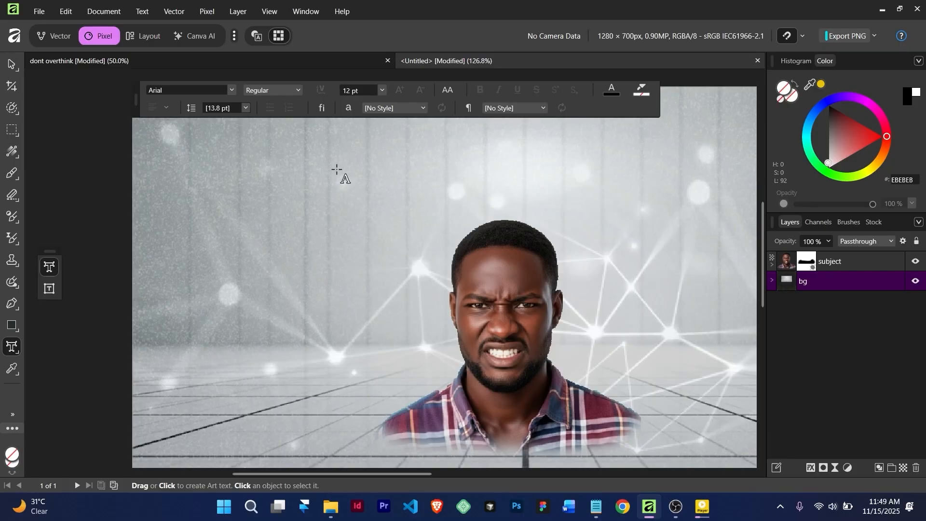
{"action": "left_click", "coordinate": [337, 169]}
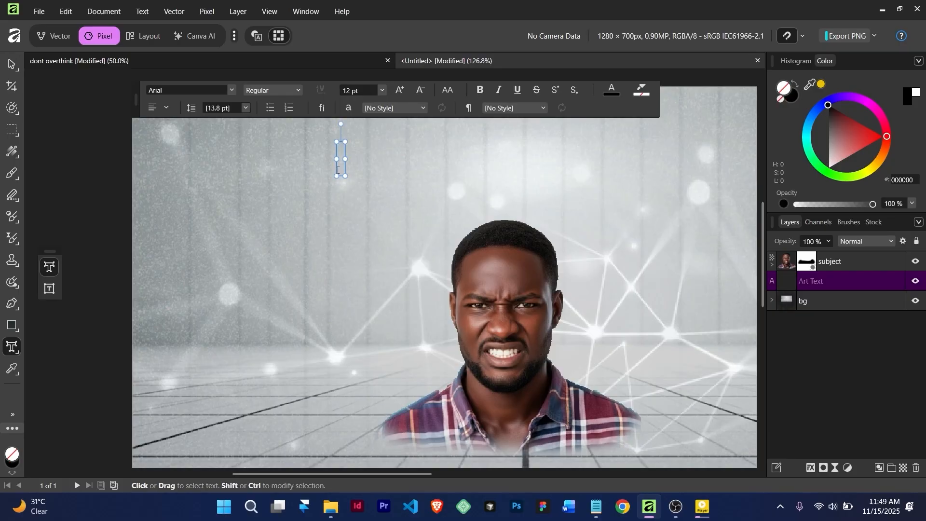
Type the word DON'T and select it
{"action": "type", "text": "DON"}
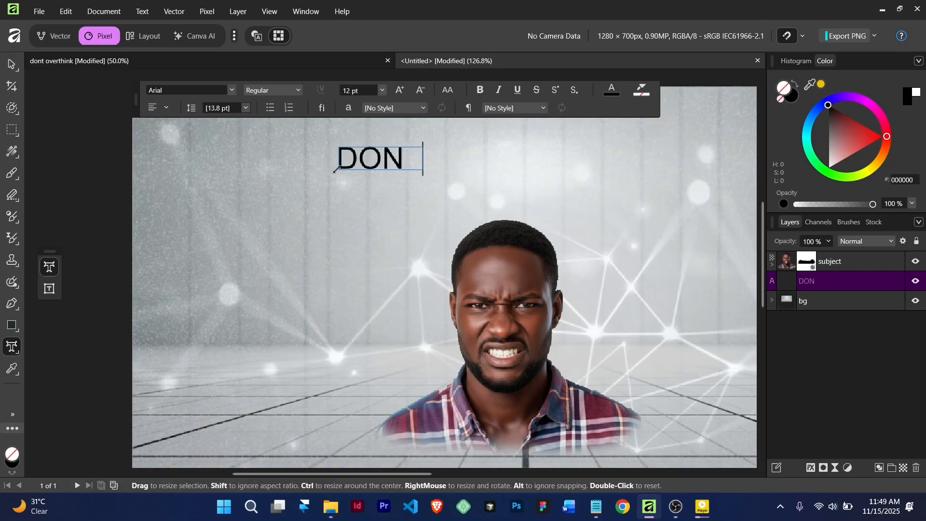
{"action": "type", "text": "T"}
{"action": "key", "text": "BackSpace"}
{"action": "type", "text": "'T"}
{"action": "double_click", "coordinate": [383, 156]}
Set the DON'T text to 57 pt
{"action": "left_click", "coordinate": [368, 88]}
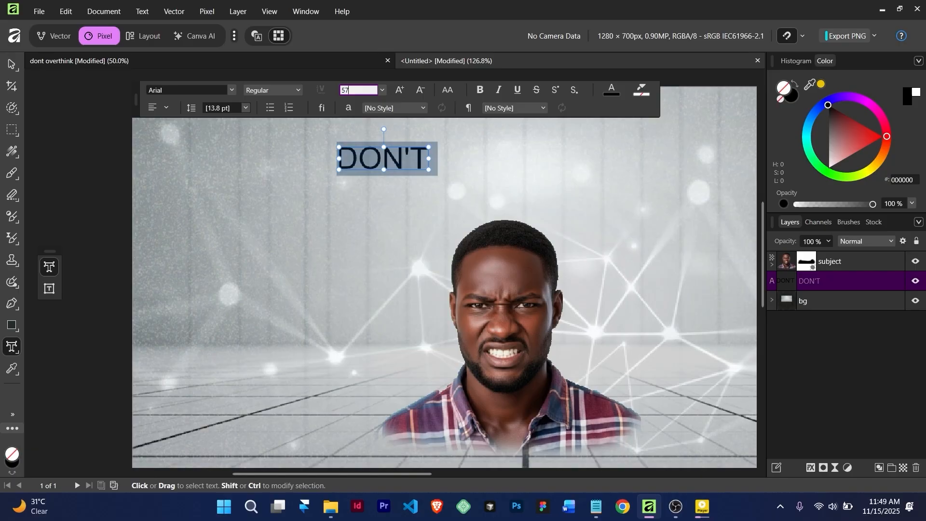
{"action": "type", "text": "57"}
{"action": "key", "text": "Escape"}
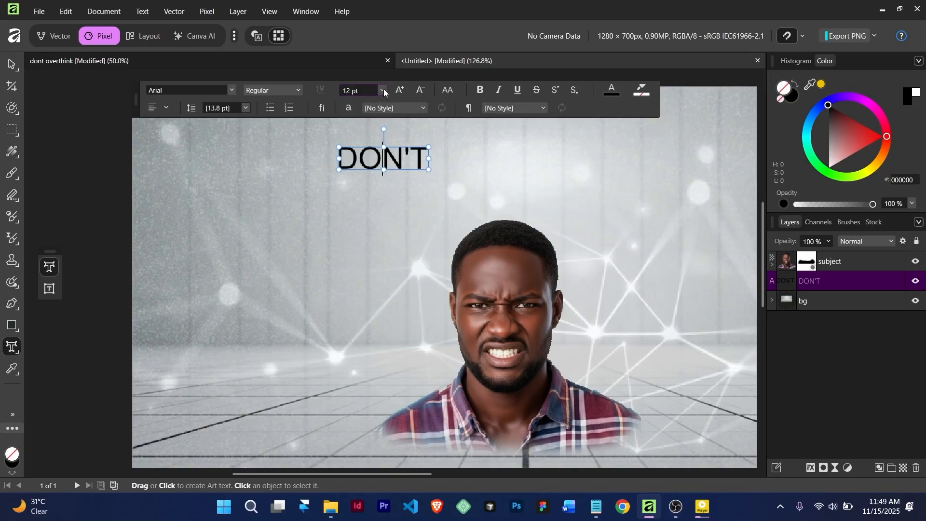
{"action": "left_click", "coordinate": [383, 89]}
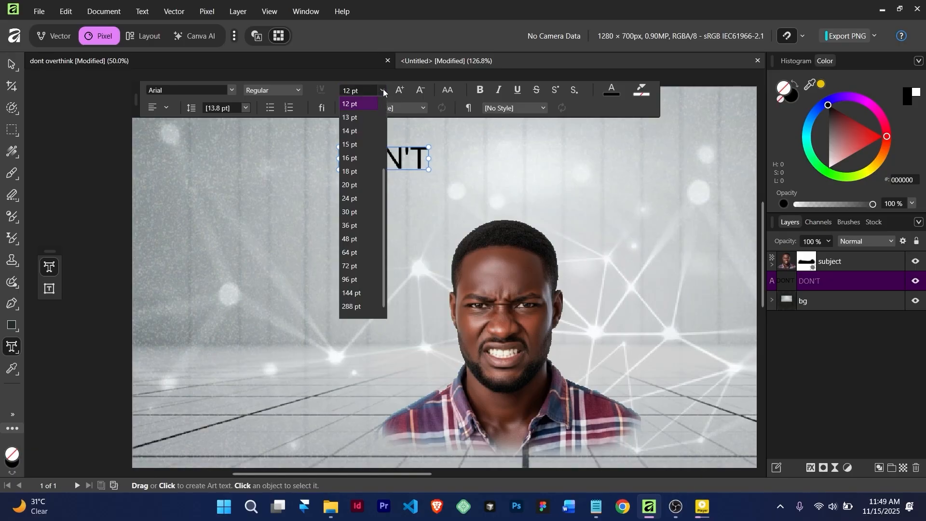
{"action": "left_click", "coordinate": [350, 239]}
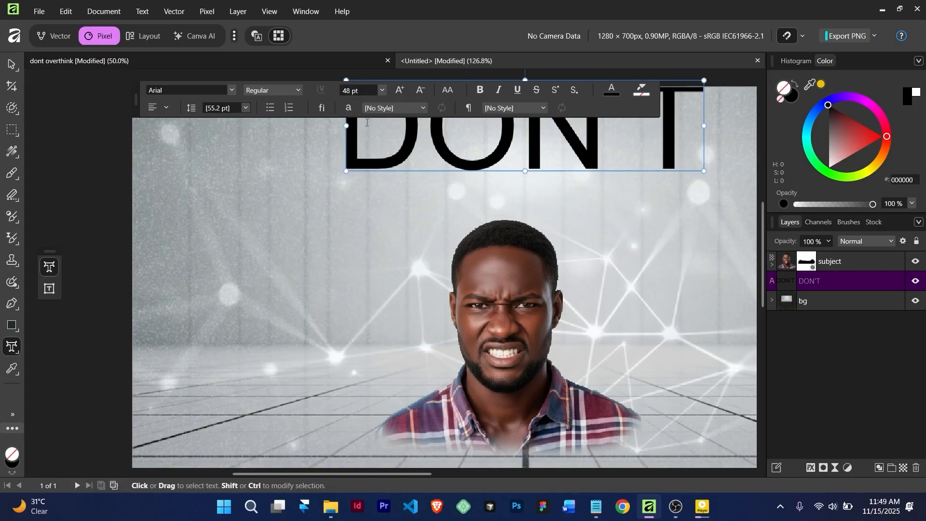
{"action": "left_click", "coordinate": [351, 91]}
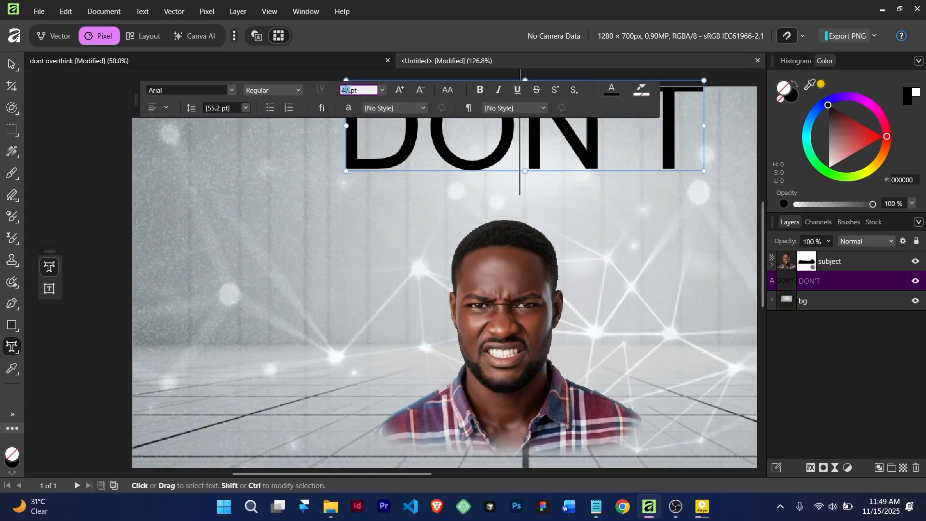
{"action": "type", "text": "57"}
{"action": "key", "text": "Return"}
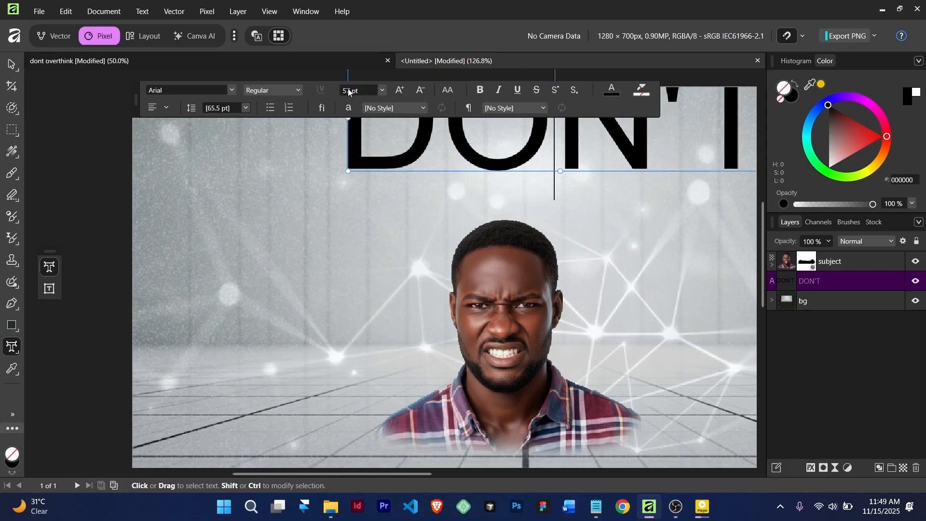
{"action": "key", "text": "Escape"}
{"action": "scroll", "coordinate": [476, 214], "scroll_direction": "down", "scroll_amount": 5}
Move DON'T down onto the centre line and select all of its text
{"action": "scroll", "coordinate": [477, 215], "scroll_direction": "up", "scroll_amount": 3}
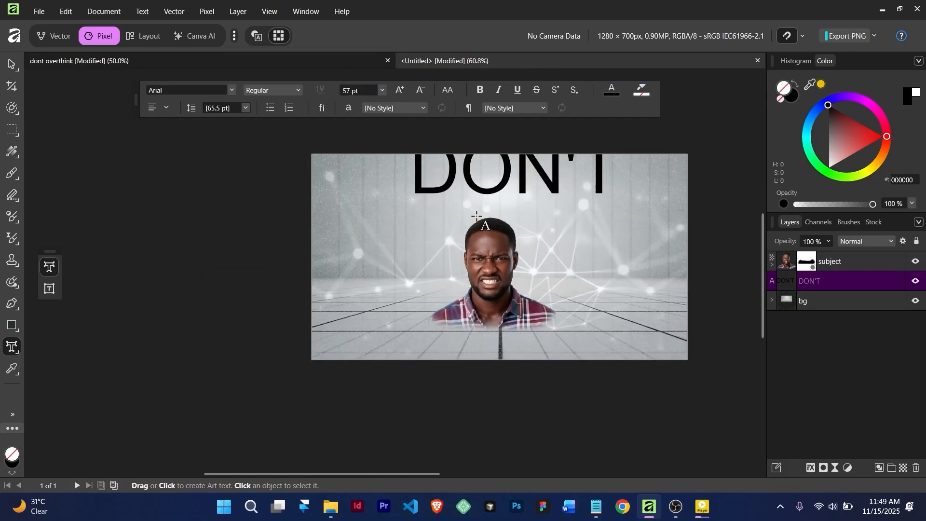
{"action": "key", "text": "v"}
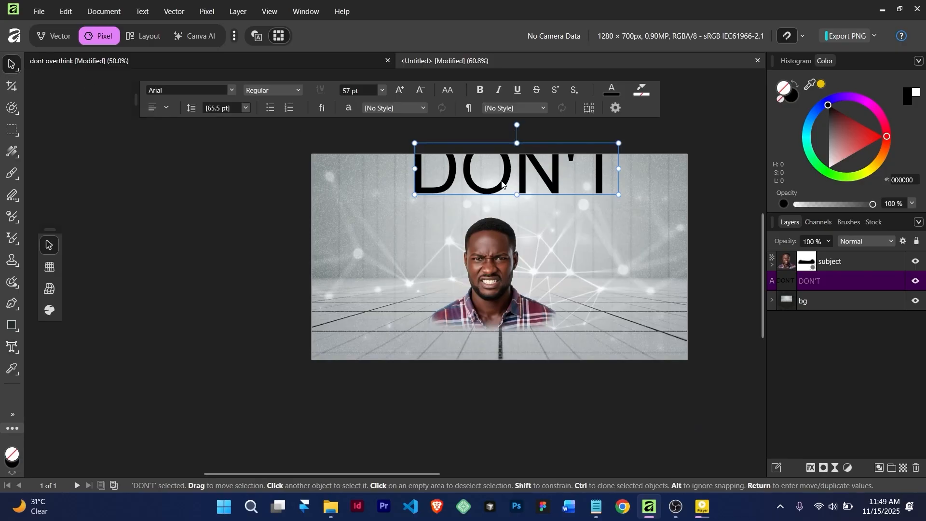
{"action": "left_click_drag", "start_coordinate": [504, 184], "coordinate": [488, 208]}
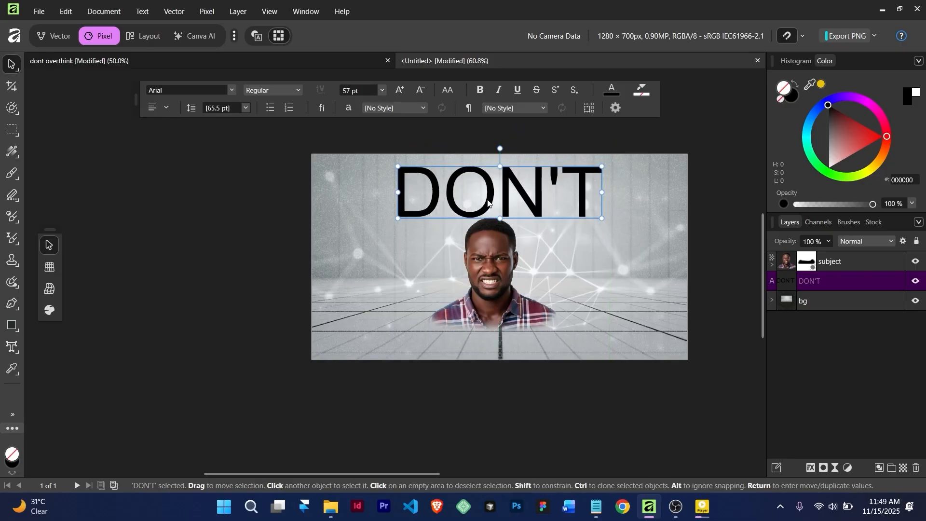
{"action": "double_click", "coordinate": [487, 204]}
{"action": "key", "text": "ctrl+a"}
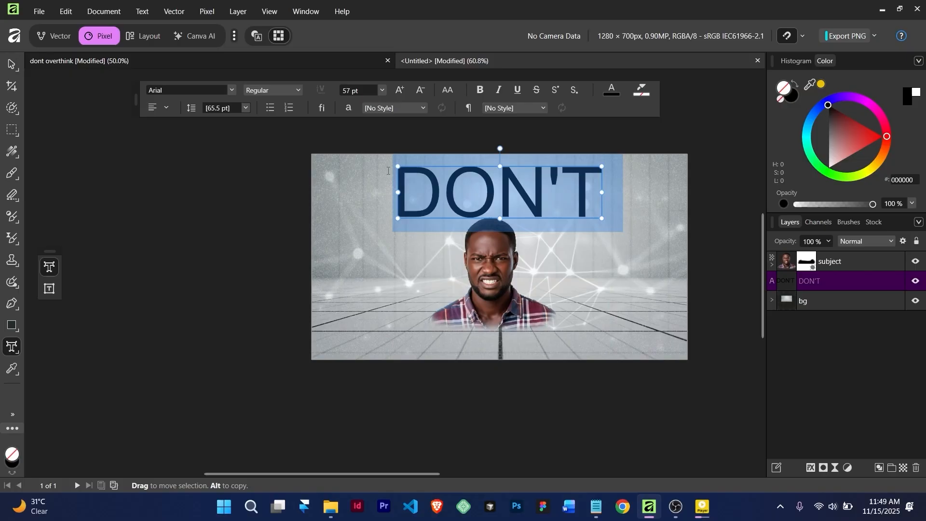
{"action": "left_click", "coordinate": [488, 203]}
{"action": "key", "text": "ctrl+a"}
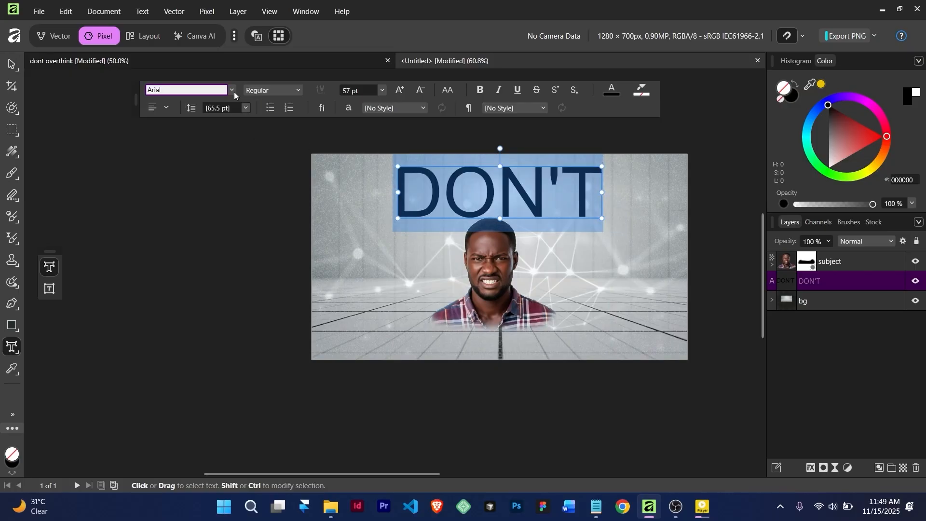
Set DON'T in Airstrike Condensed and place a duplicate copy just below it
{"action": "left_click", "coordinate": [233, 93]}
{"action": "left_click", "coordinate": [232, 93]}
{"action": "left_click", "coordinate": [232, 94]}
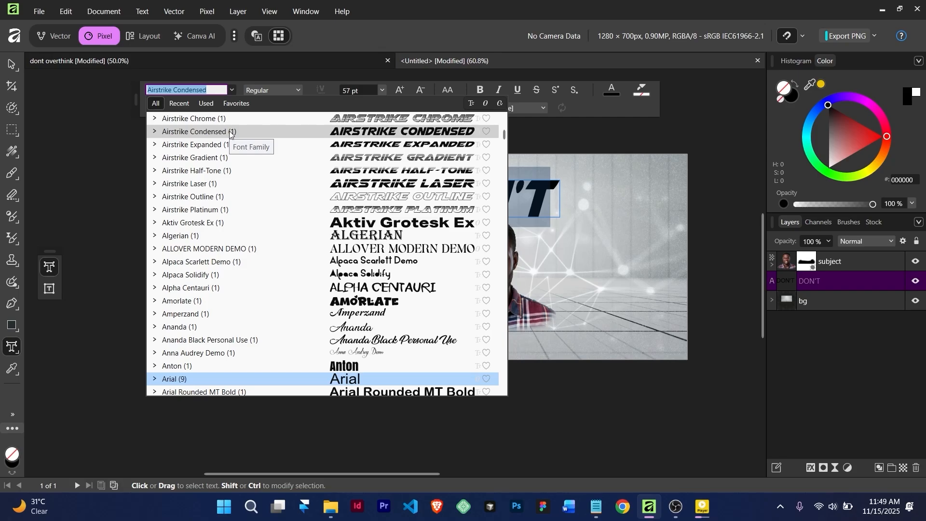
{"action": "left_click", "coordinate": [230, 132]}
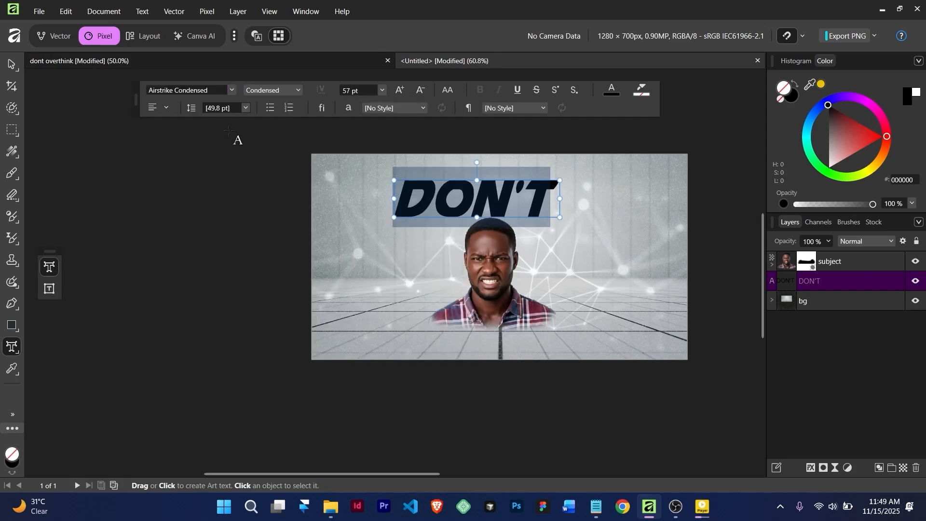
{"action": "left_click", "coordinate": [12, 65]}
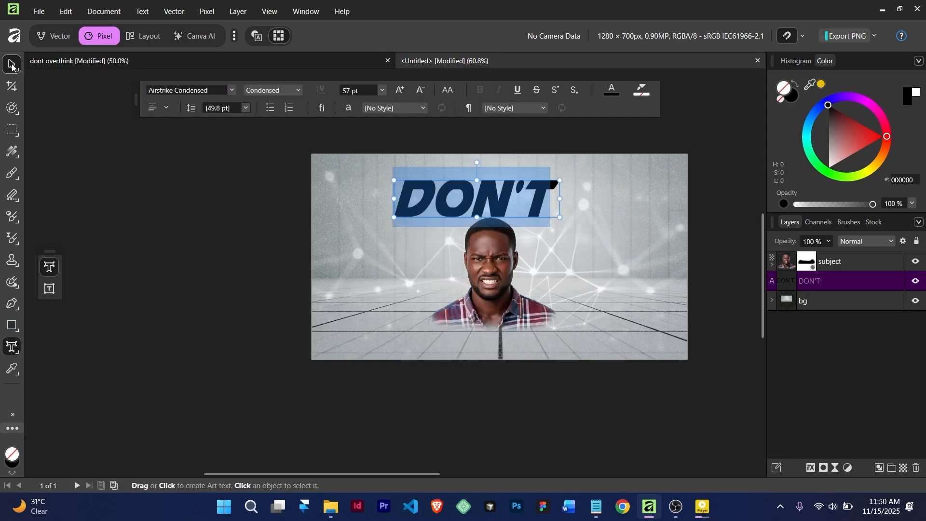
{"action": "mouse_move", "coordinate": [513, 195]}
{"action": "left_mouse_down"}
{"action": "mouse_move", "coordinate": [520, 184]}
{"action": "mouse_move", "coordinate": [517, 229]}
{"action": "left_mouse_up"}
Change the copied text to OVERTHINK and centre it below DON'T
{"action": "double_click", "coordinate": [517, 223]}
{"action": "key", "text": "ctrl+a"}
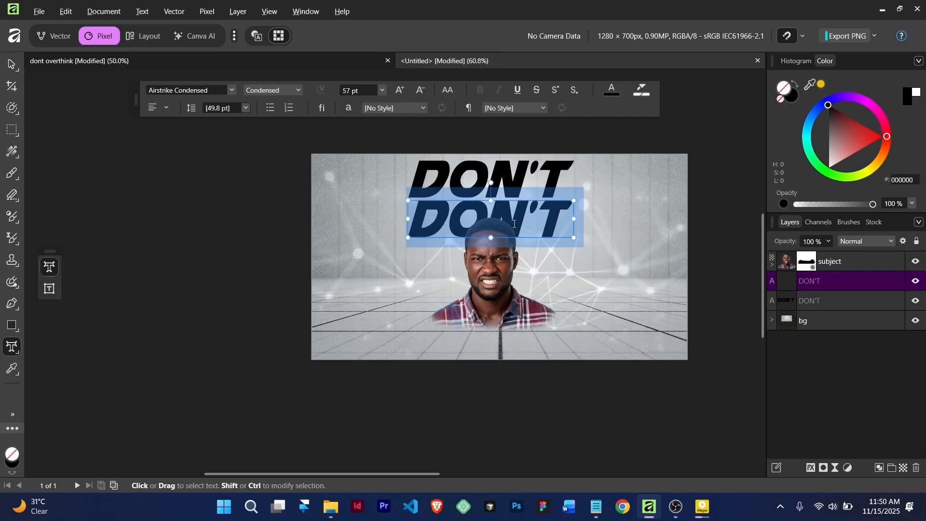
{"action": "triple_click", "coordinate": [514, 223]}
{"action": "type", "text": "O"}
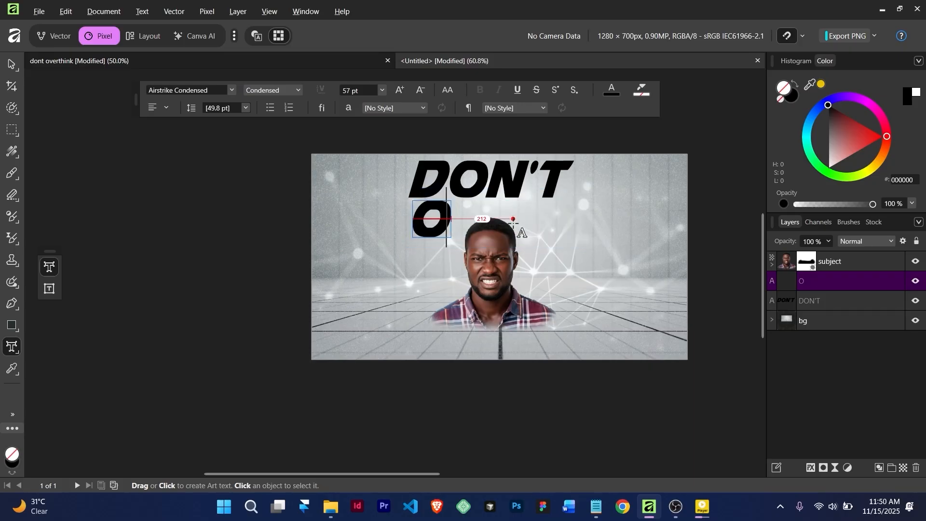
{"action": "type", "text": "VE"}
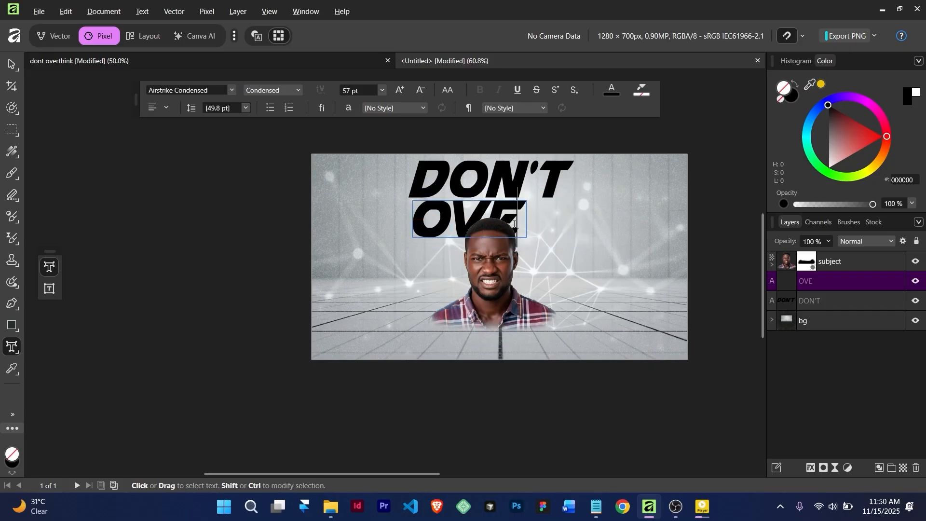
{"action": "type", "text": "RTHI"}
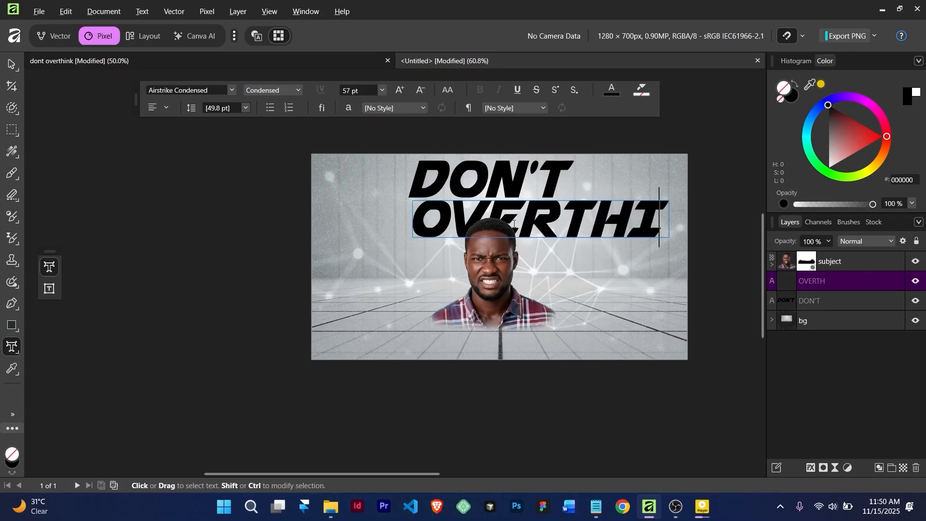
{"action": "type", "text": "NK"}
{"action": "key", "text": "Escape"}
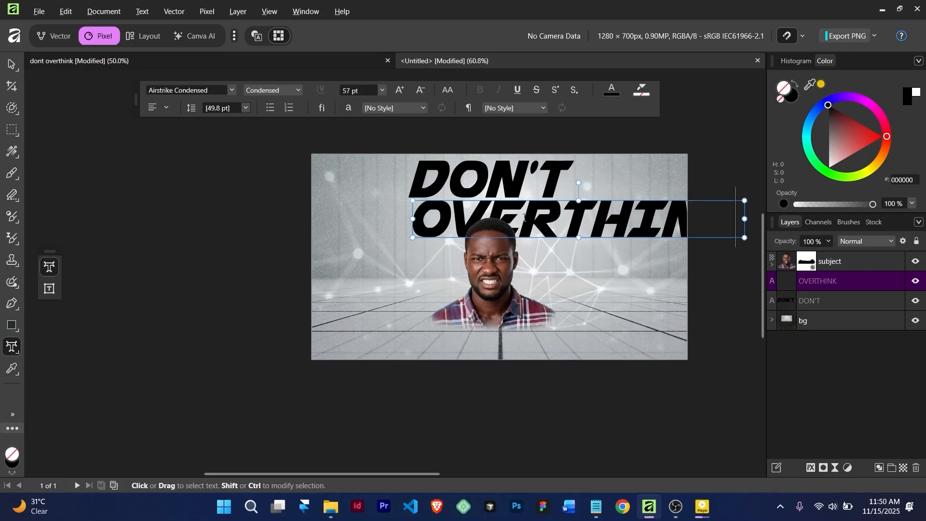
{"action": "left_click", "coordinate": [12, 64]}
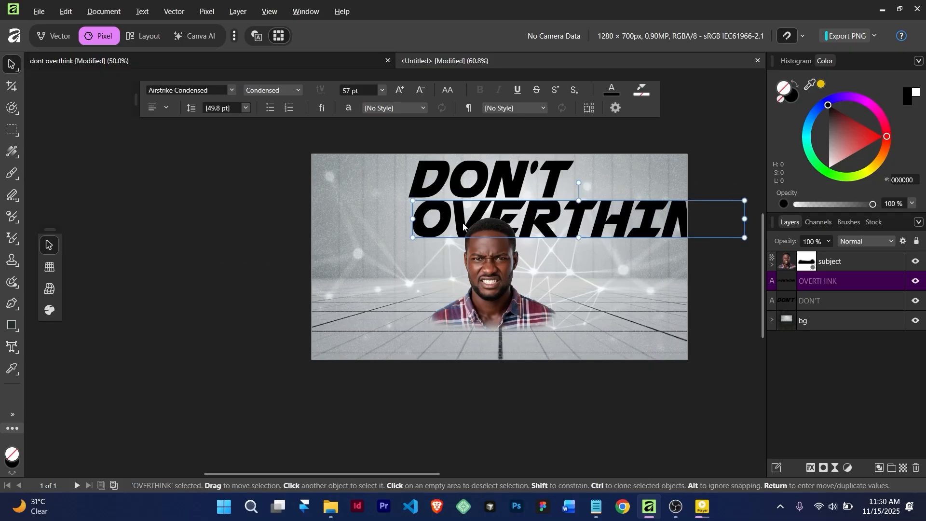
{"action": "left_click_drag", "start_coordinate": [429, 228], "coordinate": [354, 233]}
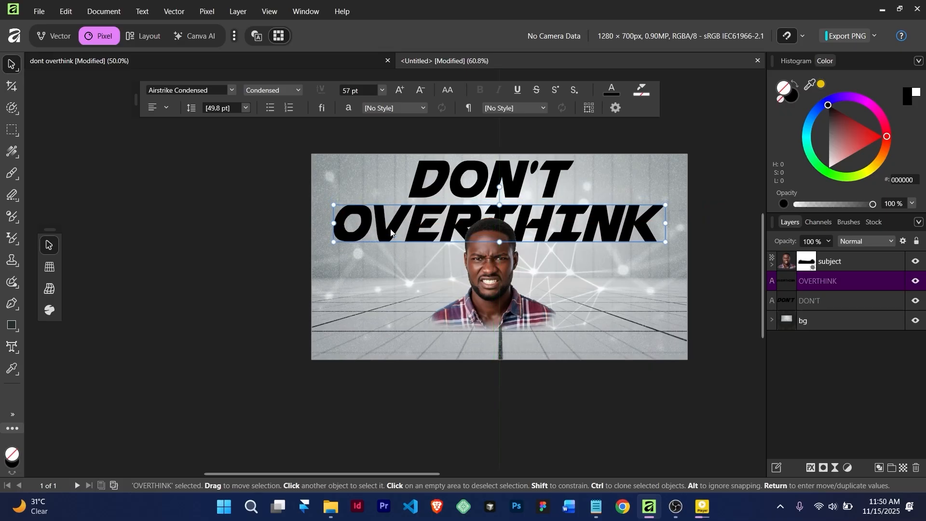
Scale the portrait down, move it under the heading, and centre DON'T above OVERTHINK
{"action": "left_click", "coordinate": [483, 261]}
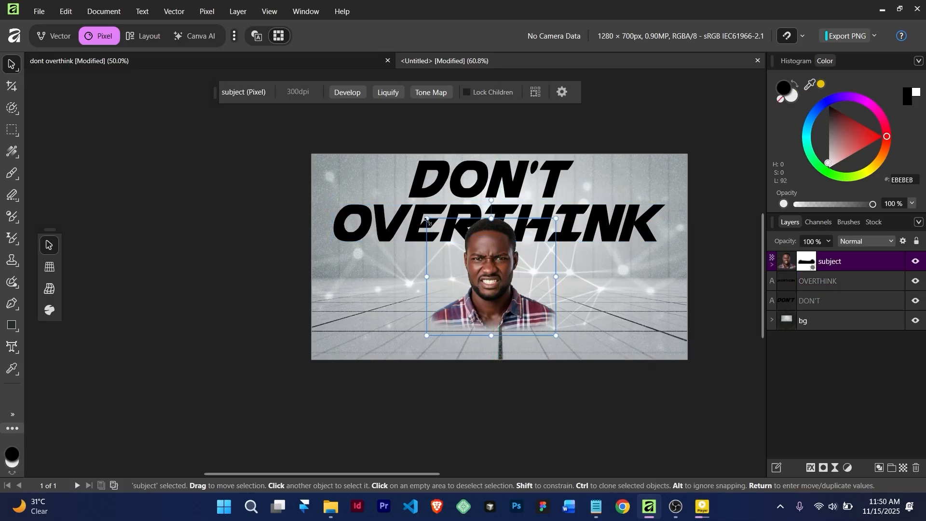
{"action": "mouse_move", "coordinate": [431, 221]}
{"action": "left_mouse_down"}
{"action": "mouse_move", "coordinate": [456, 245]}
{"action": "mouse_move", "coordinate": [438, 217]}
{"action": "mouse_move", "coordinate": [437, 228]}
{"action": "left_mouse_up"}
{"action": "left_click_drag", "start_coordinate": [556, 335], "coordinate": [546, 327]}
{"action": "left_click_drag", "start_coordinate": [492, 268], "coordinate": [501, 270]}
{"action": "left_click", "coordinate": [496, 188]}
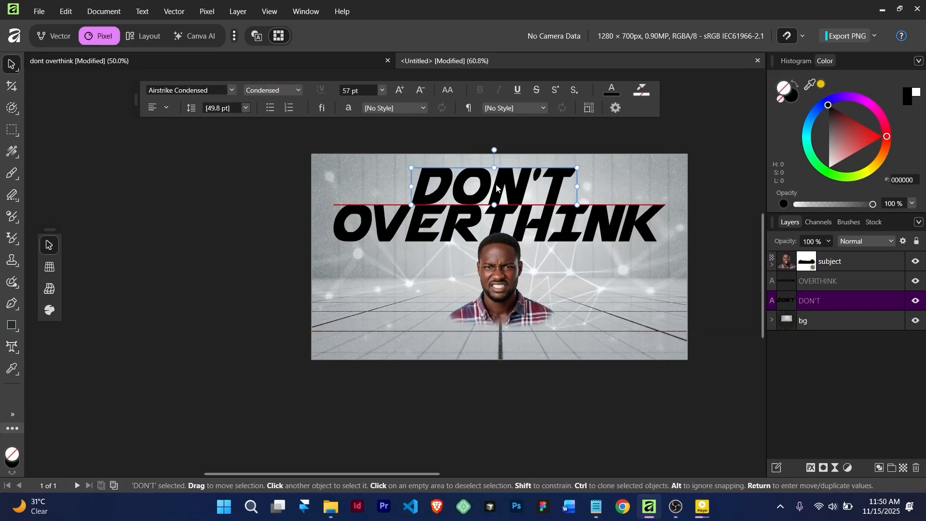
{"action": "scroll", "coordinate": [495, 182], "scroll_direction": "up", "scroll_amount": 5}
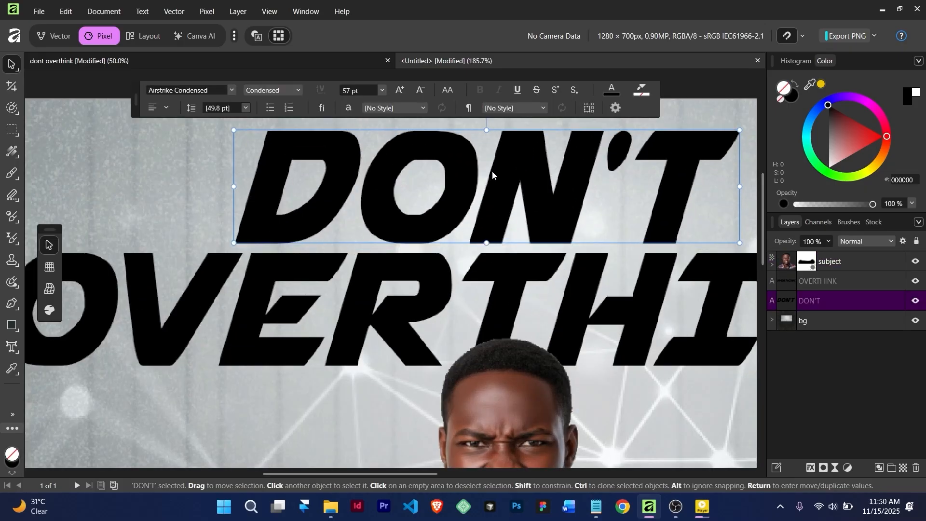
{"action": "scroll", "coordinate": [491, 169], "scroll_direction": "down", "scroll_amount": 5}
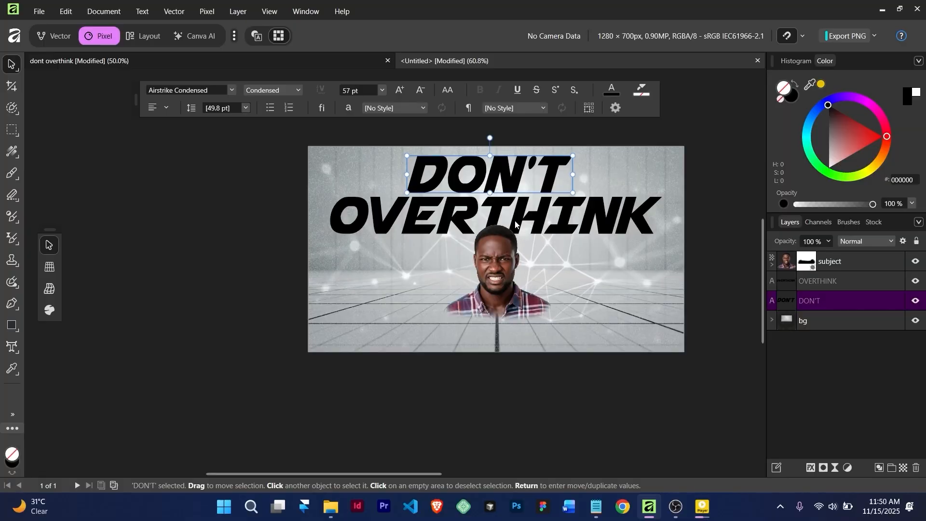
{"action": "left_click_drag", "start_coordinate": [494, 164], "coordinate": [500, 168]}
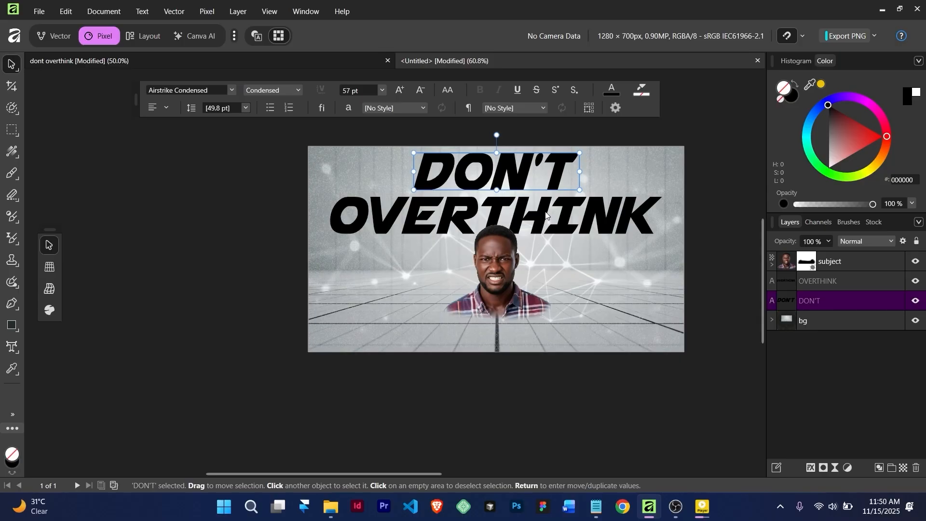
Colour the OVERTHINK text yellow with hex EEC306
{"action": "double_click", "coordinate": [507, 214]}
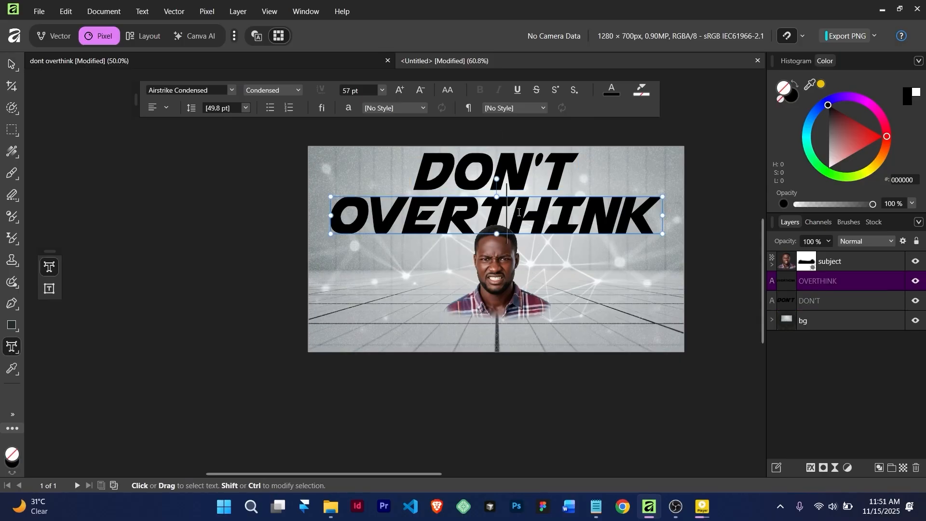
{"action": "key", "text": "ctrl+a"}
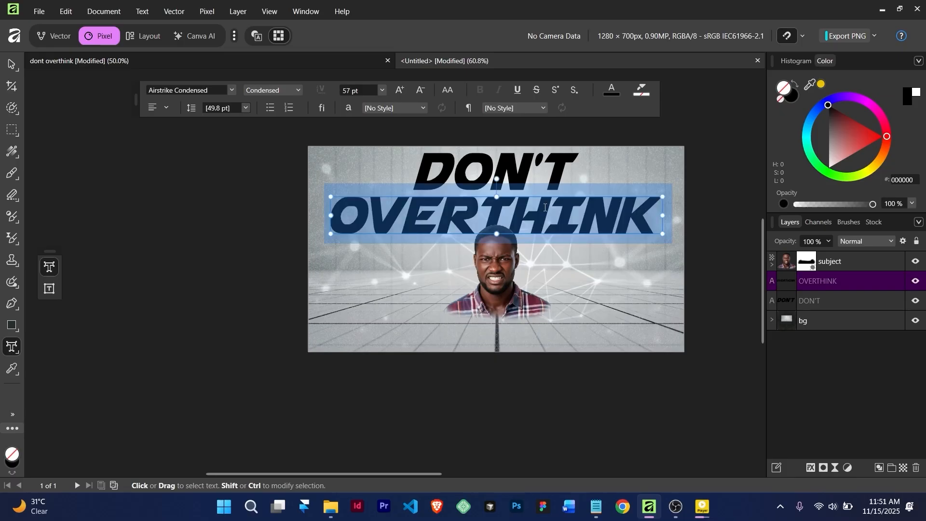
{"action": "left_click", "coordinate": [907, 180]}
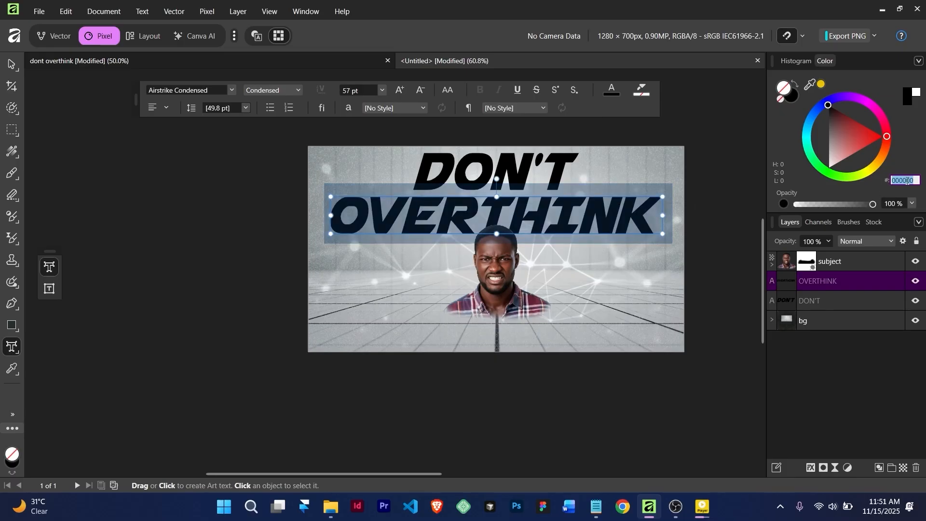
{"action": "key", "text": "ctrl+v"}
{"action": "key", "text": "Return"}
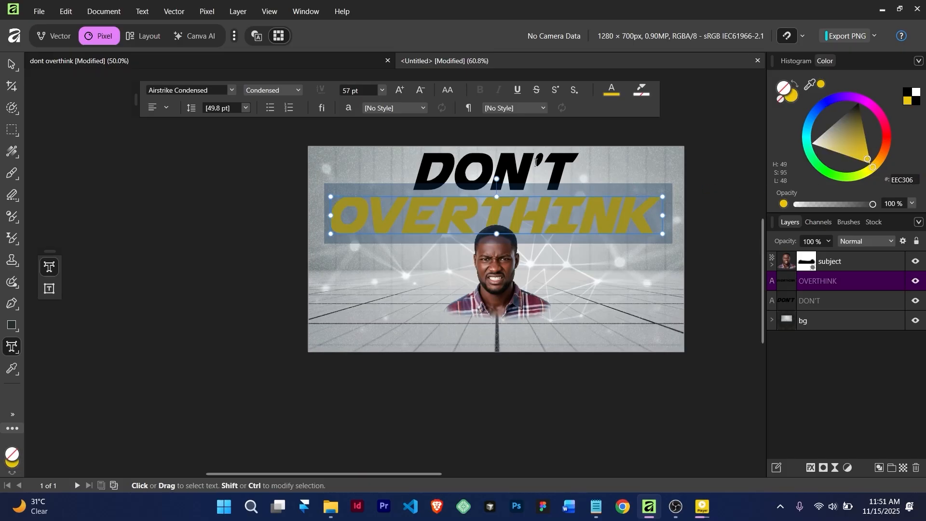
Colour the DON'T text the same yellow EEC306
{"action": "left_click", "coordinate": [562, 169]}
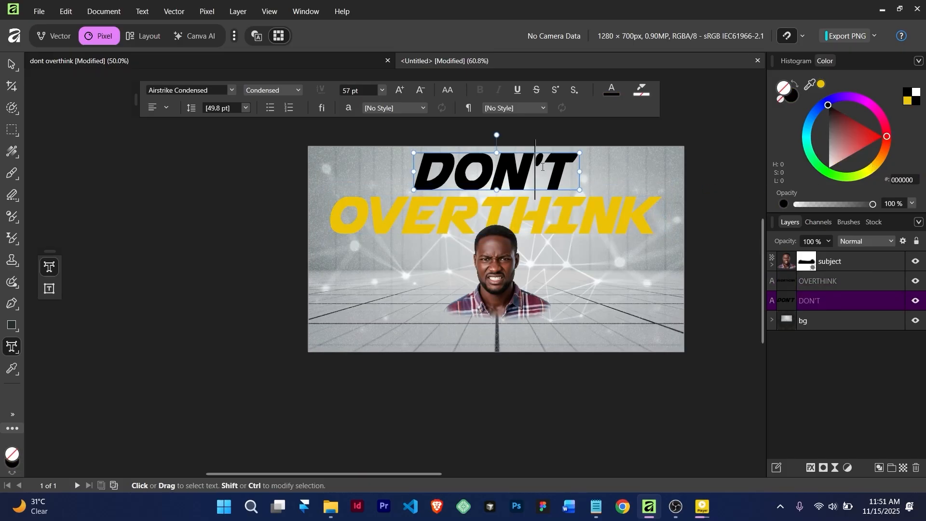
{"action": "double_click", "coordinate": [542, 167]}
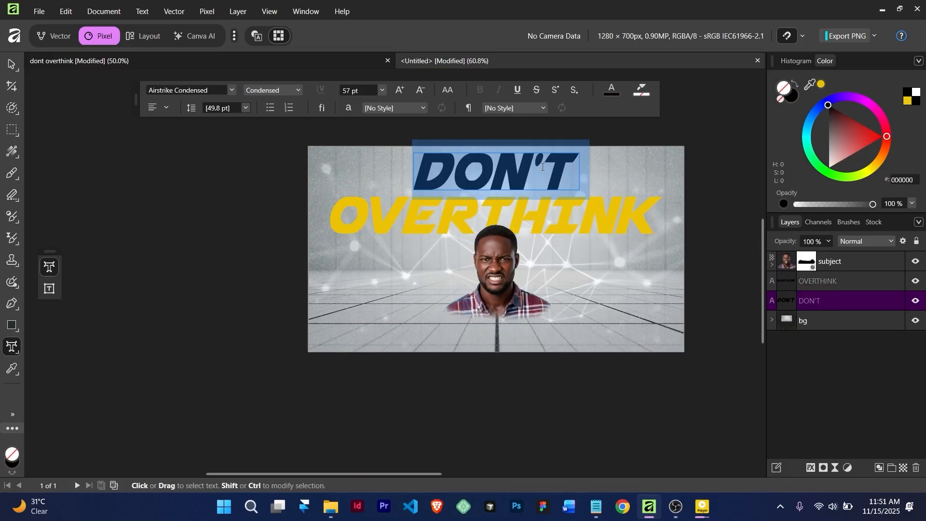
{"action": "left_click", "coordinate": [900, 180]}
{"action": "type", "text": "EEC306"}
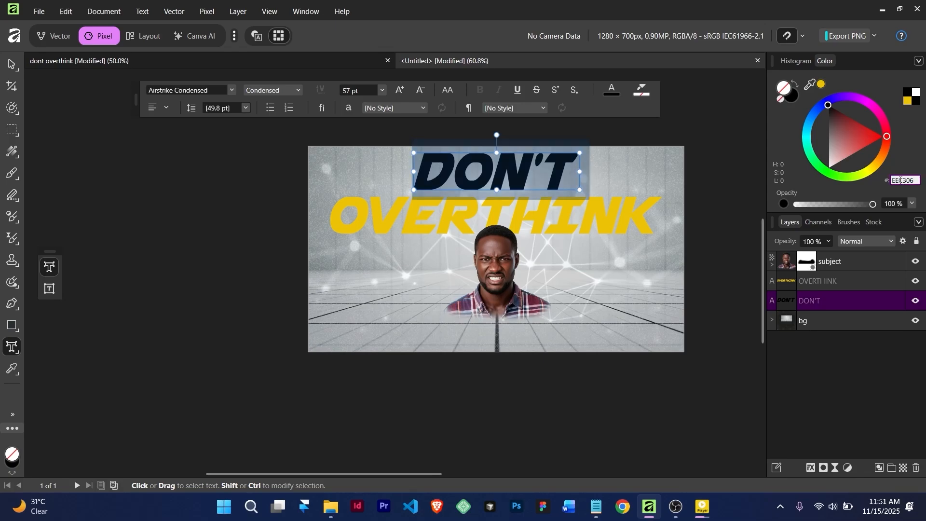
{"action": "left_click", "coordinate": [12, 64]}
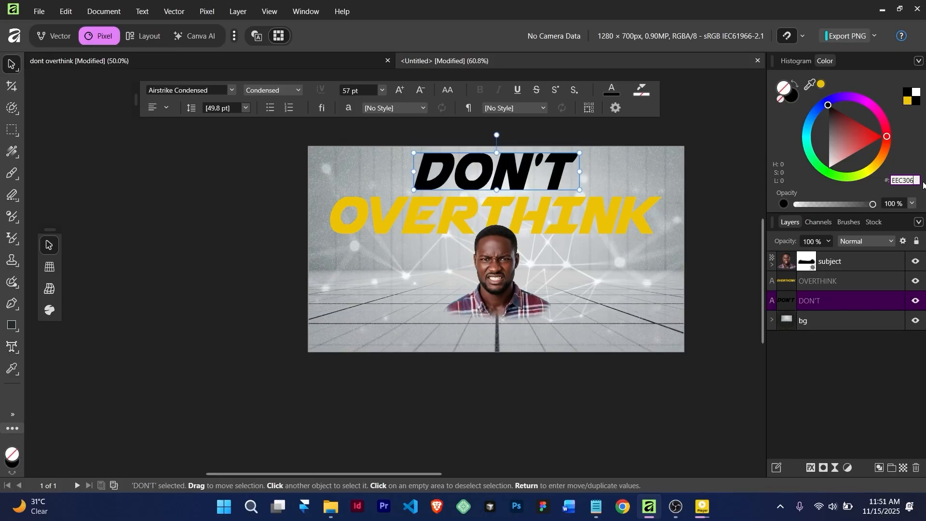
{"action": "key", "text": "Return"}
{"action": "scroll", "coordinate": [559, 252], "scroll_direction": "up", "scroll_amount": 2}
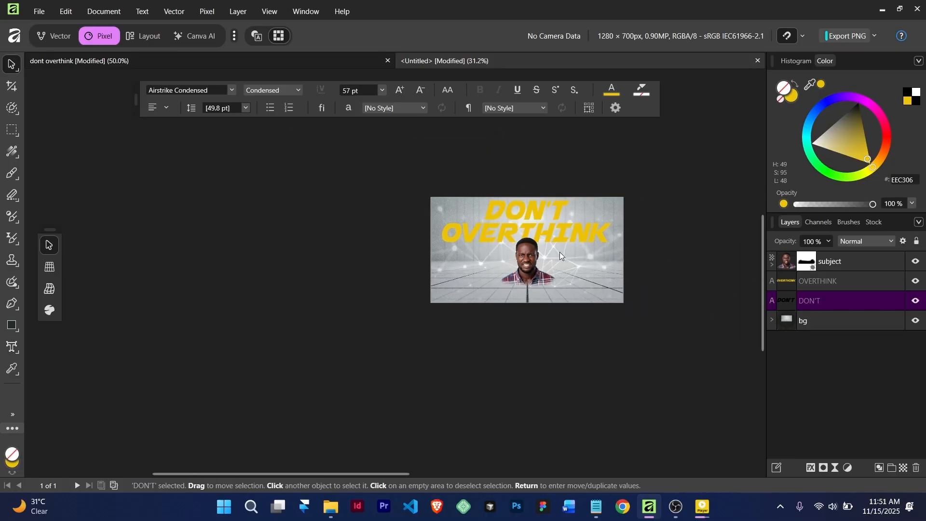
{"action": "scroll", "coordinate": [498, 261], "scroll_direction": "down", "scroll_amount": 2}
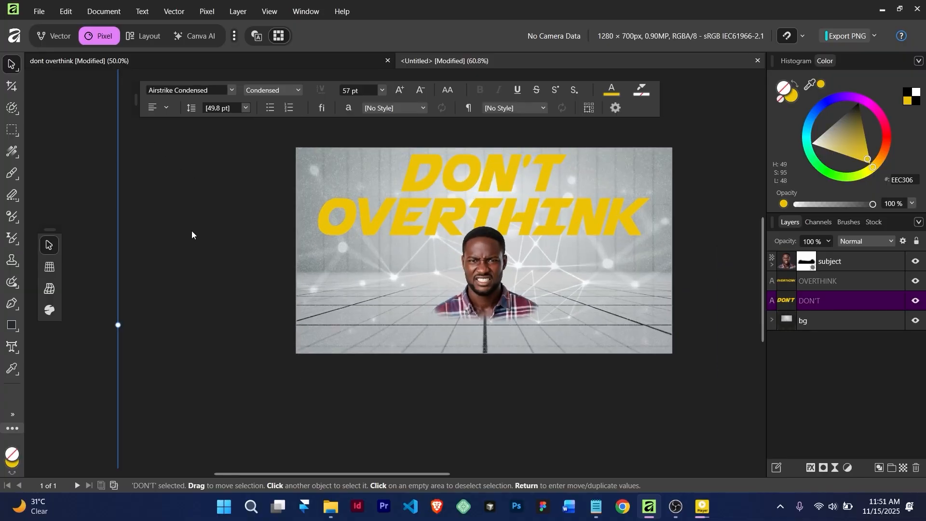
Draw a rectangle near the lower left of the thumbnail with the Rectangle Tool
{"action": "left_click", "coordinate": [446, 277]}
{"action": "scroll", "coordinate": [439, 286], "scroll_direction": "down", "scroll_amount": 2}
{"action": "scroll", "coordinate": [439, 286], "scroll_direction": "up", "scroll_amount": 4}
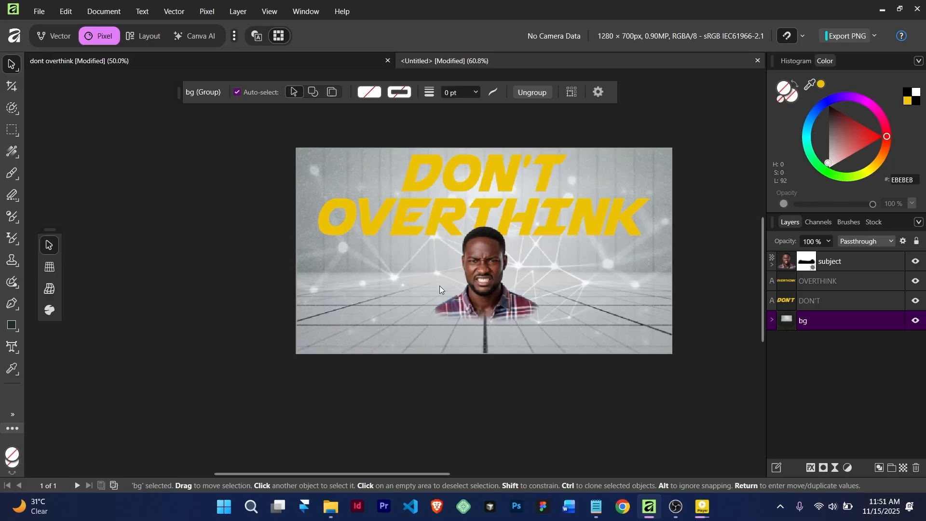
{"action": "right_click", "coordinate": [12, 327]}
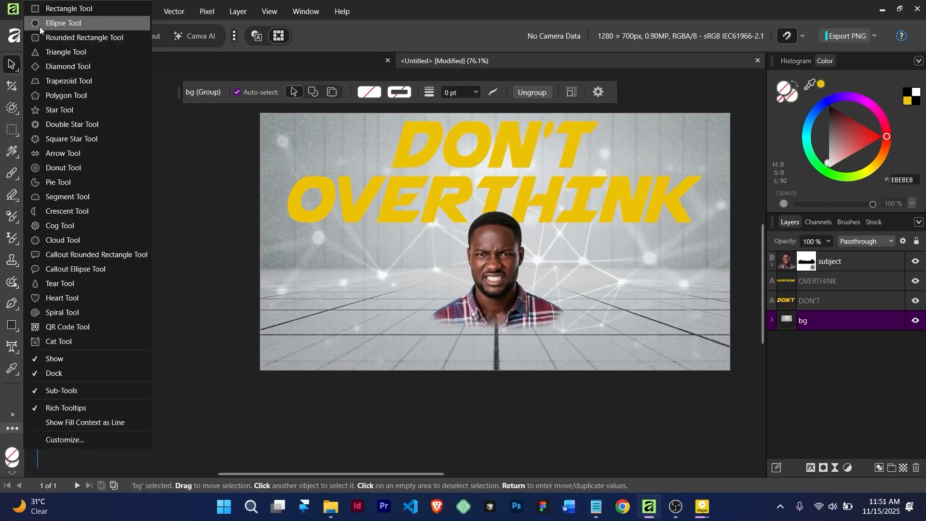
{"action": "left_click", "coordinate": [43, 12]}
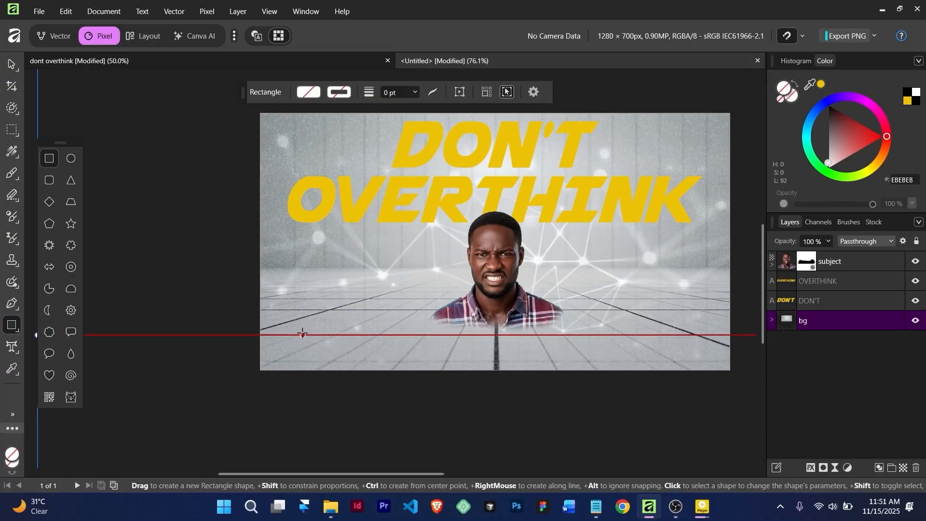
{"action": "left_click_drag", "start_coordinate": [294, 322], "coordinate": [369, 345]}
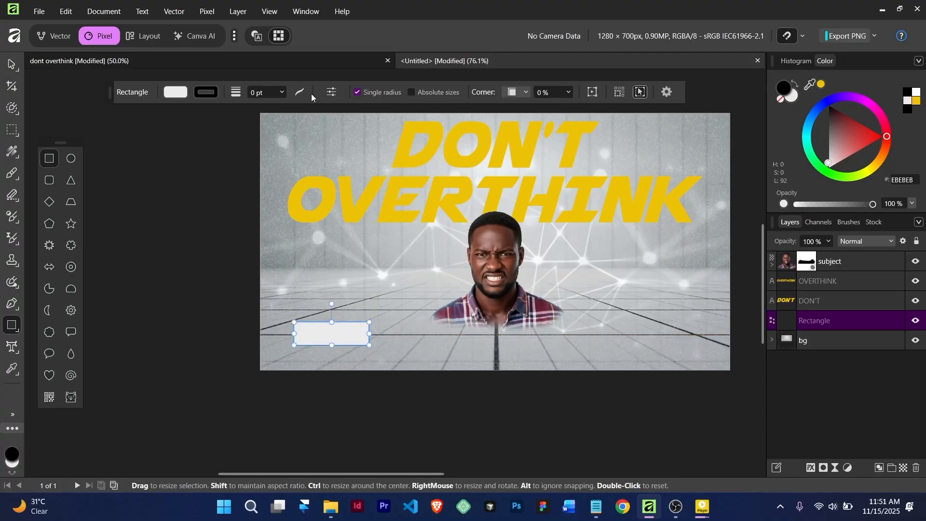
Give the rectangle a black fill and a 50% corner radius to make a pill
{"action": "left_click", "coordinate": [176, 94]}
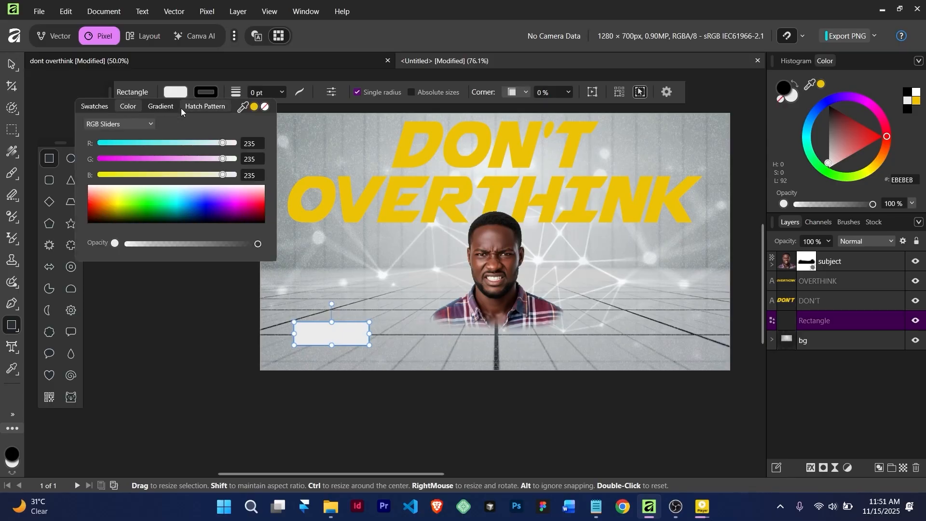
{"action": "left_click", "coordinate": [115, 213]}
{"action": "left_click", "coordinate": [89, 230]}
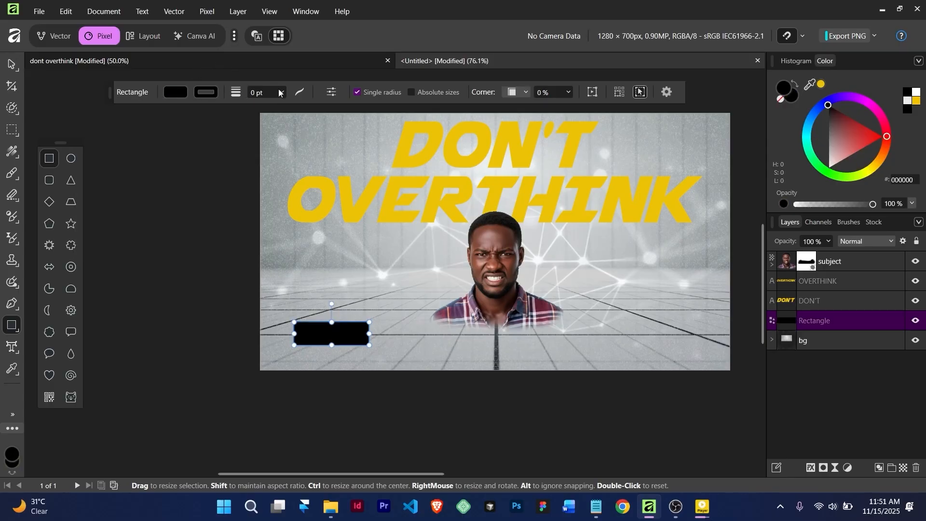
{"action": "left_click", "coordinate": [262, 93]}
{"action": "left_click", "coordinate": [285, 91]}
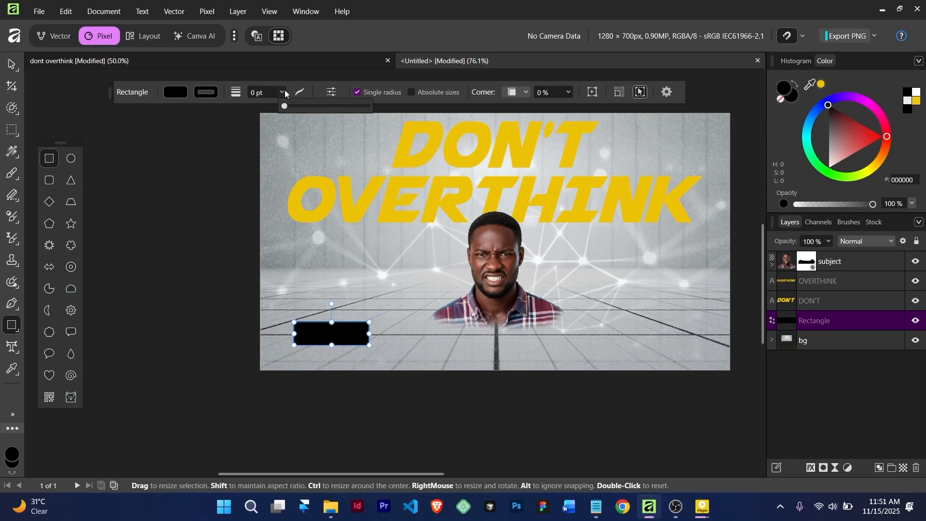
{"action": "left_click", "coordinate": [545, 95]}
{"action": "scroll", "coordinate": [545, 94], "scroll_direction": "up", "scroll_amount": 1}
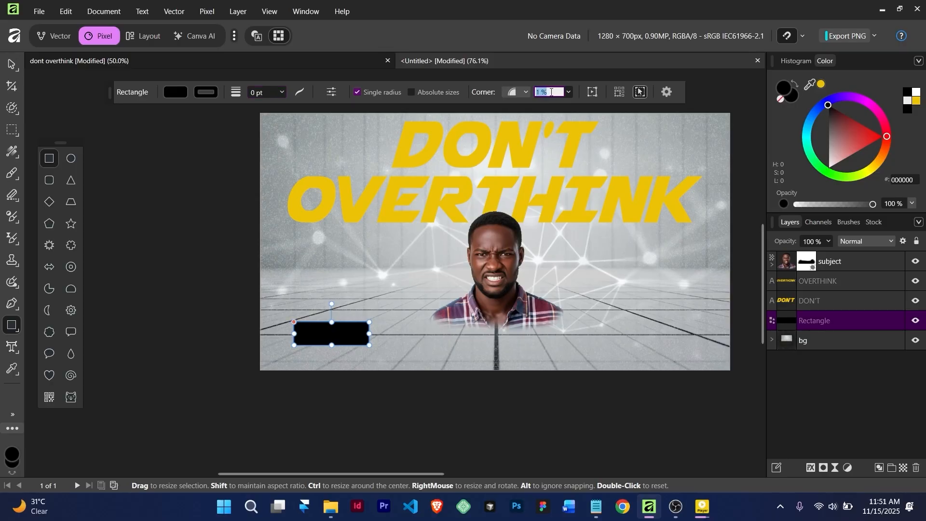
{"action": "type", "text": "50"}
{"action": "key", "text": "Return"}
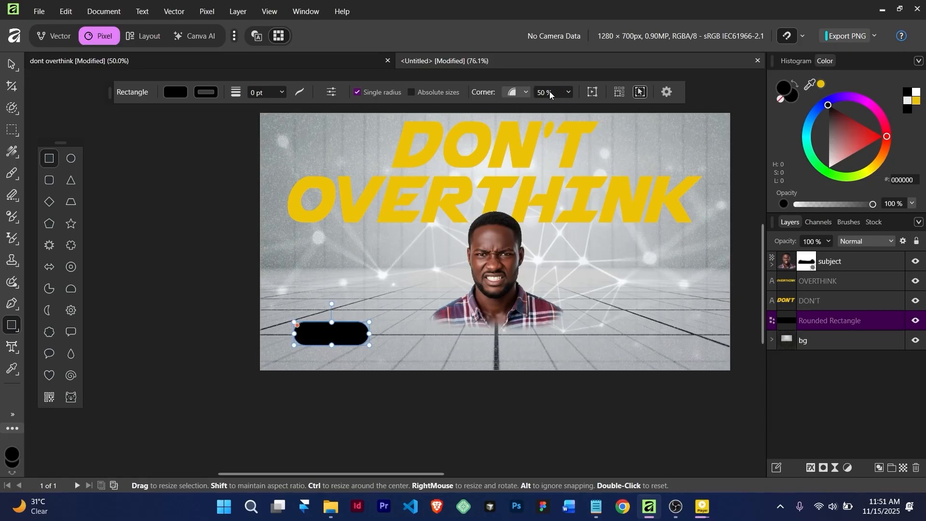
Move the pill's layer to the top of the Layers stack and recentre the thumbnail
{"action": "left_click", "coordinate": [15, 70]}
{"action": "scroll", "coordinate": [350, 354], "scroll_direction": "down", "scroll_amount": 3}
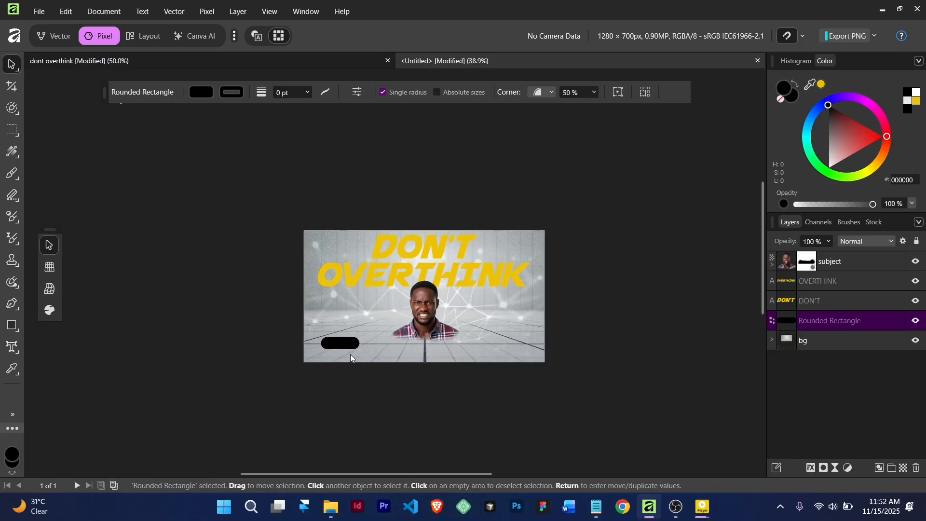
{"action": "left_click", "coordinate": [348, 345]}
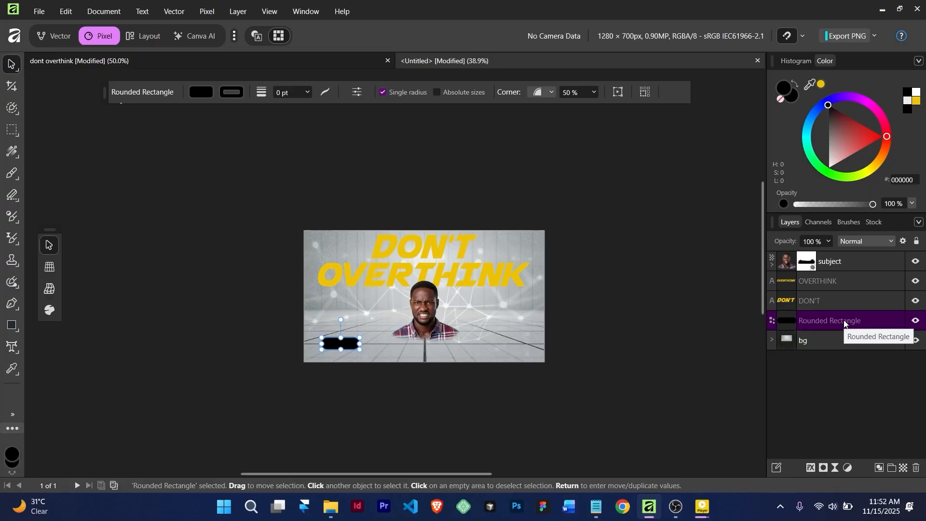
{"action": "left_click_drag", "start_coordinate": [843, 322], "coordinate": [835, 252]}
{"action": "scroll", "coordinate": [348, 338], "scroll_direction": "up", "scroll_amount": 4}
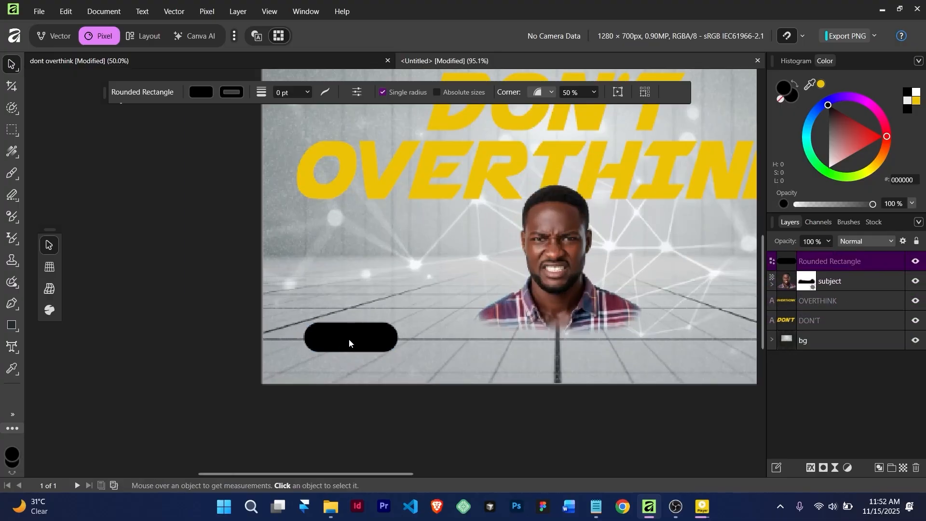
{"action": "key", "text": "space"}
{"action": "left_click", "coordinate": [314, 304]}
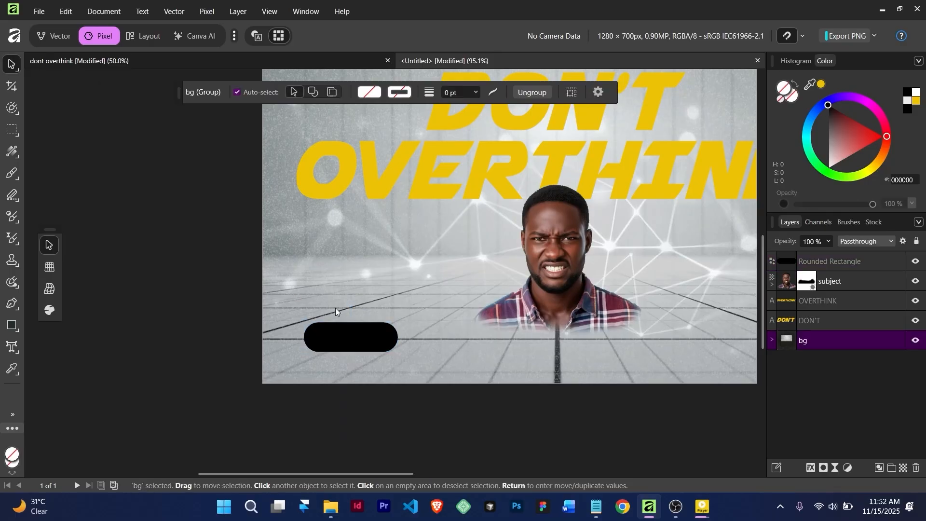
{"action": "scroll", "coordinate": [335, 308], "scroll_direction": "down", "scroll_amount": 2}
{"action": "key", "text": "space"}
{"action": "mouse_move", "coordinate": [405, 310]}
{"action": "left_mouse_down"}
{"action": "mouse_move", "coordinate": [337, 300]}
{"action": "mouse_move", "coordinate": [357, 326]}
{"action": "mouse_move", "coordinate": [534, 322]}
{"action": "mouse_move", "coordinate": [513, 321]}
{"action": "left_mouse_up"}
{"action": "left_click", "coordinate": [294, 318]}
{"action": "key", "text": "a"}
{"action": "left_click_drag", "start_coordinate": [300, 319], "coordinate": [324, 318]}
{"action": "left_click_drag", "start_coordinate": [475, 318], "coordinate": [466, 319]}
{"action": "left_click", "coordinate": [417, 323]}
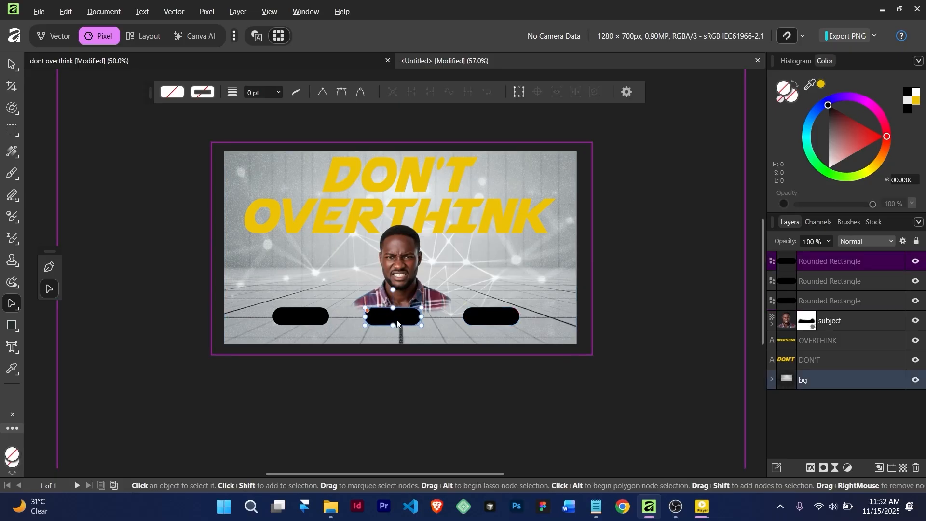
{"action": "left_click_drag", "start_coordinate": [396, 319], "coordinate": [405, 324]}
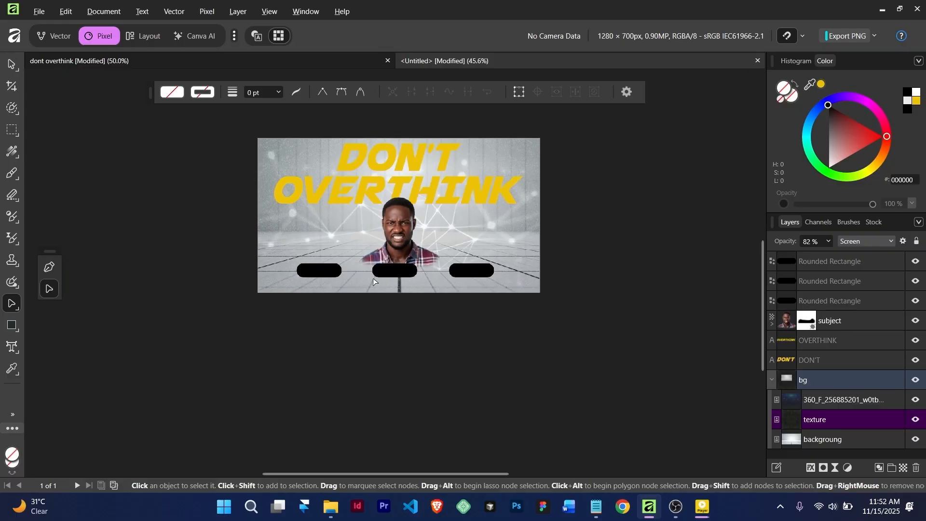
{"action": "scroll", "coordinate": [373, 278], "scroll_direction": "up", "scroll_amount": 5}
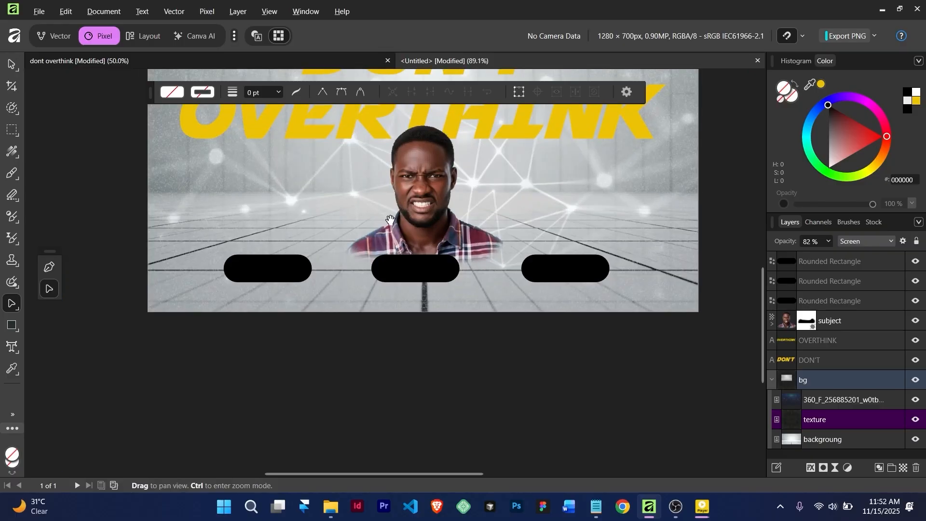
{"action": "scroll", "coordinate": [390, 274], "scroll_direction": "down", "scroll_amount": 2}
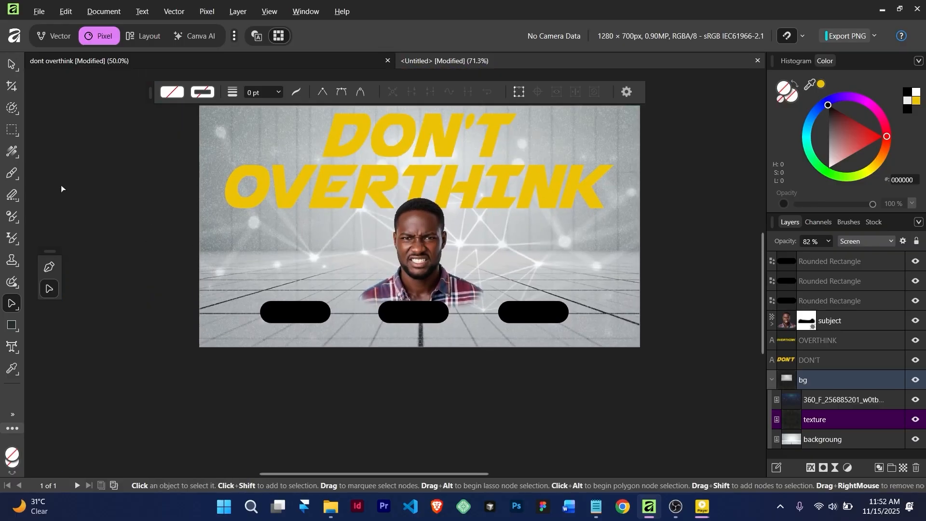
Add 12 pt art text reading 'learn' above the left pill
{"action": "key", "text": "t"}
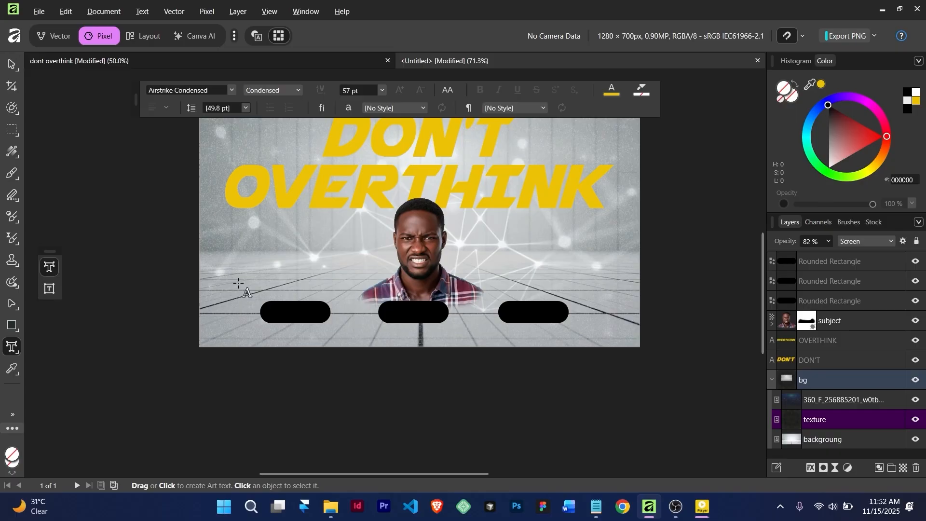
{"action": "left_click", "coordinate": [240, 284]}
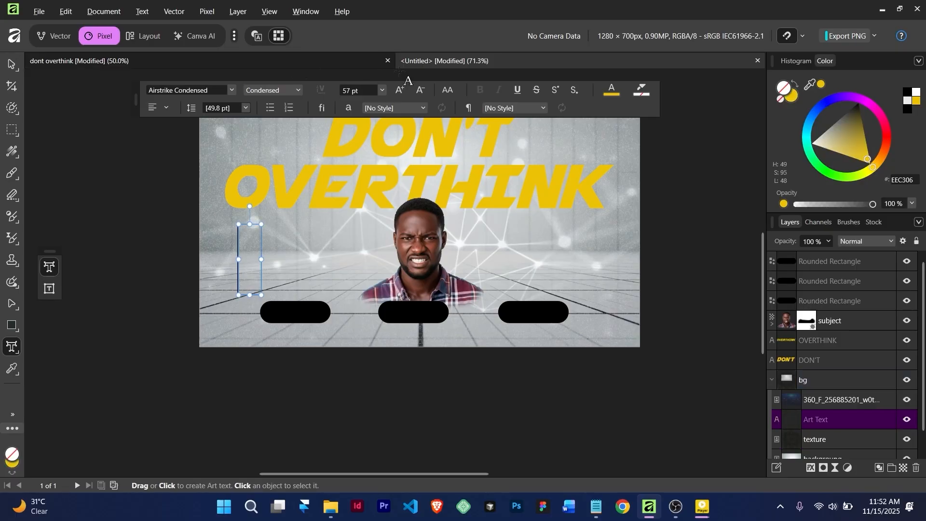
{"action": "left_click", "coordinate": [383, 90]}
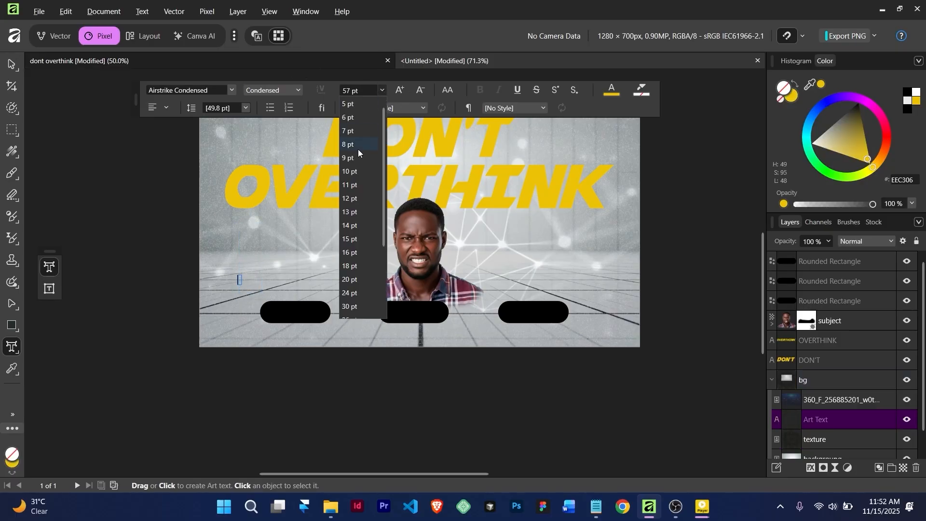
{"action": "left_click", "coordinate": [353, 199]}
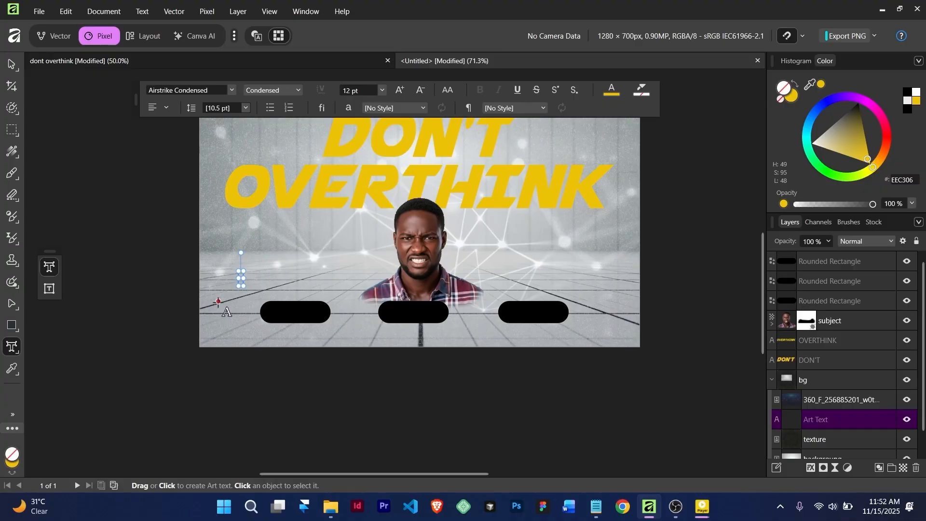
{"action": "scroll", "coordinate": [244, 285], "scroll_direction": "up", "scroll_amount": 3}
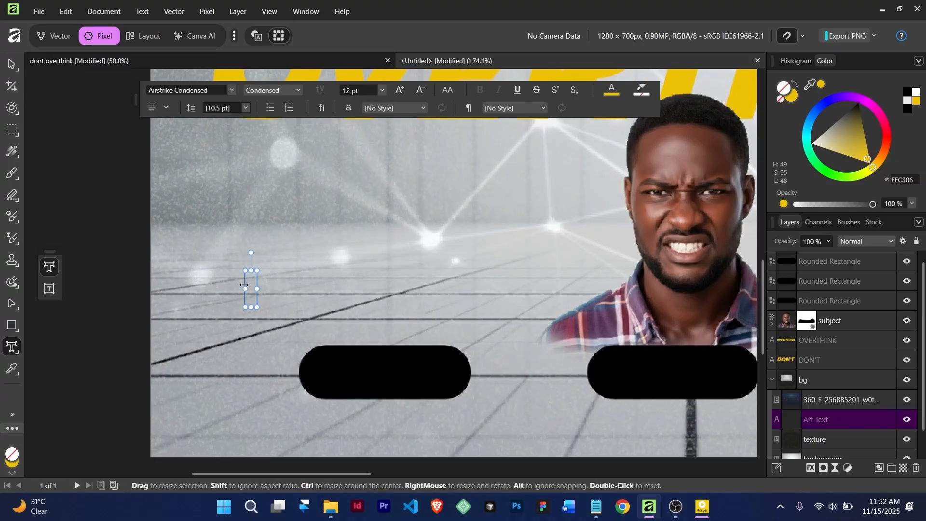
{"action": "type", "text": "l"}
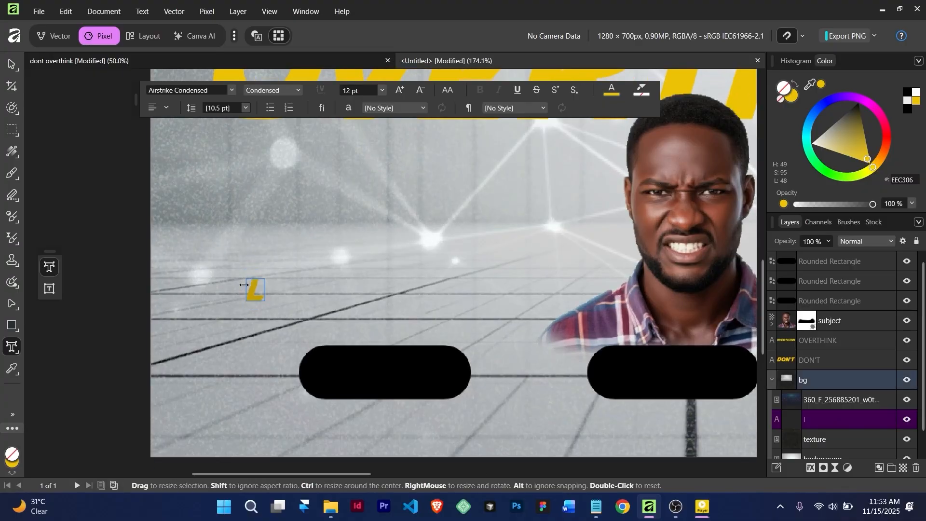
{"action": "type", "text": "ear"}
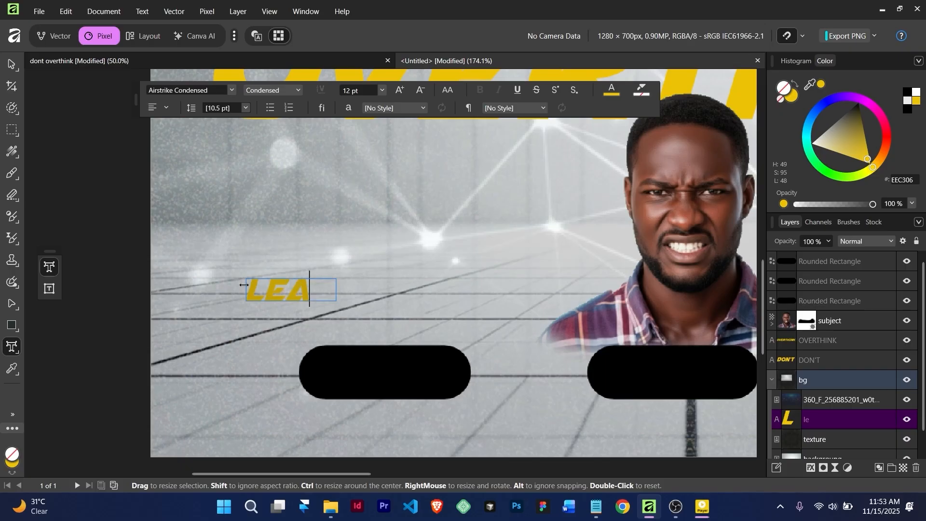
{"action": "type", "text": "n"}
Set the word learn in the Theano Didot font
{"action": "key", "text": "ctrl+a"}
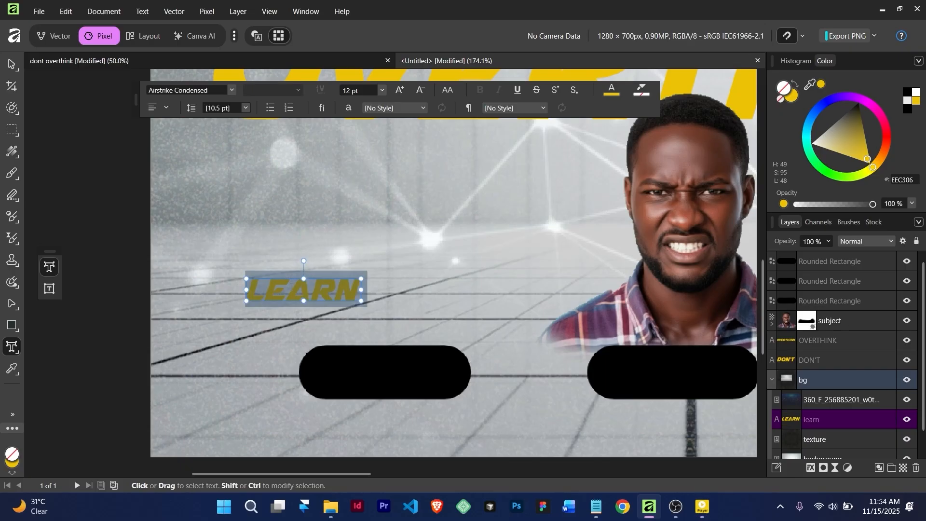
{"action": "left_click", "coordinate": [210, 91]}
{"action": "left_click", "coordinate": [161, 92]}
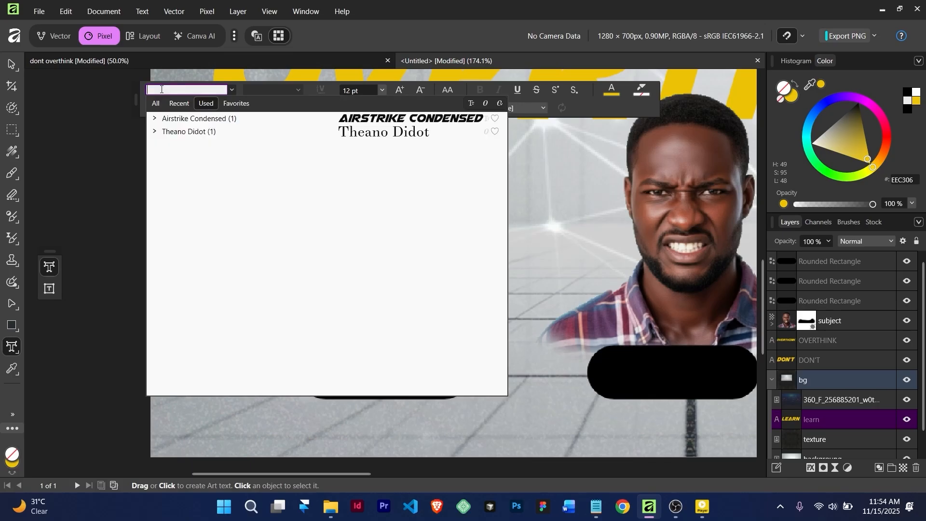
{"action": "left_click", "coordinate": [155, 104]}
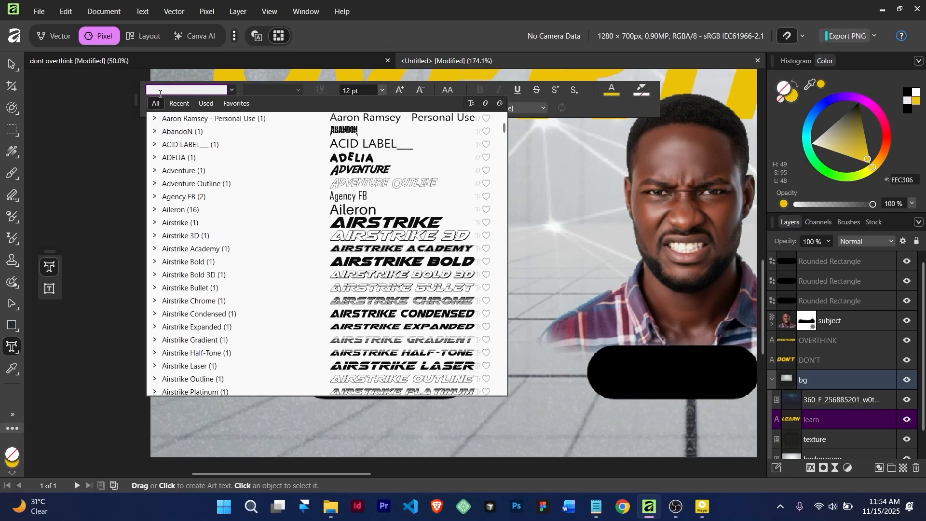
{"action": "type", "text": "theano Didot"}
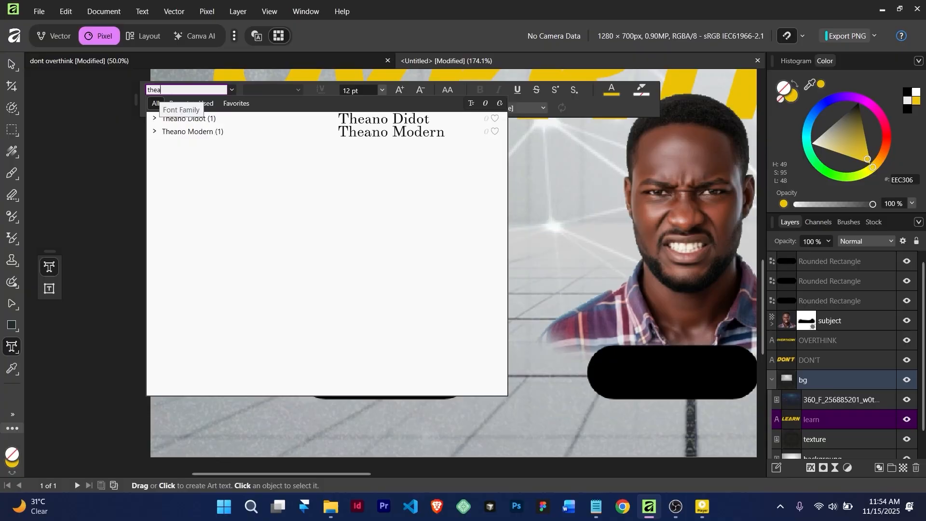
{"action": "left_click", "coordinate": [361, 119]}
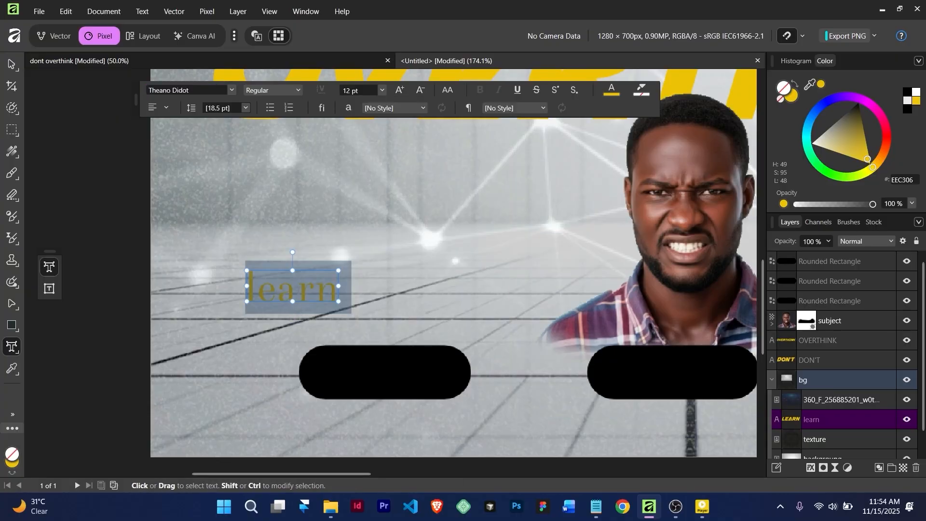
{"action": "left_click", "coordinate": [11, 64]}
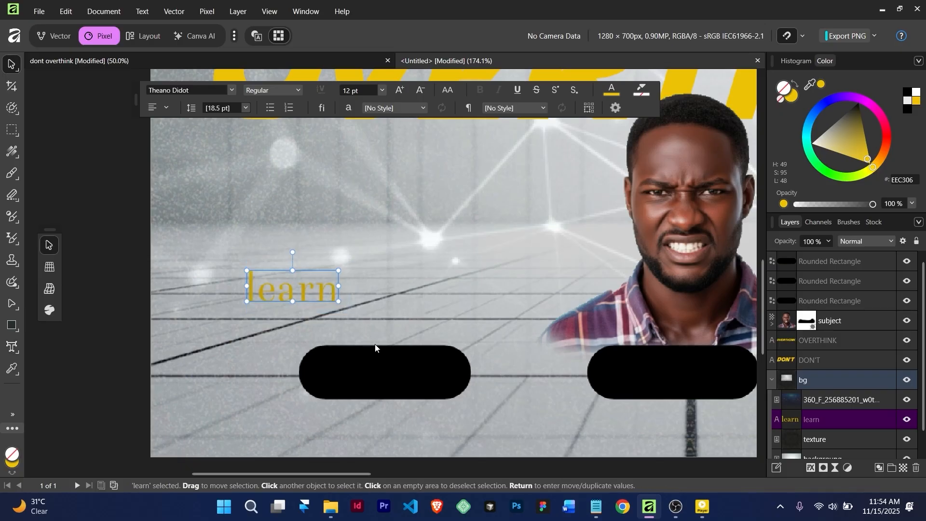
Move the learn layer to the very top of the Layers stack
{"action": "scroll", "coordinate": [385, 351], "scroll_direction": "down", "scroll_amount": 1}
{"action": "left_click", "coordinate": [326, 305]}
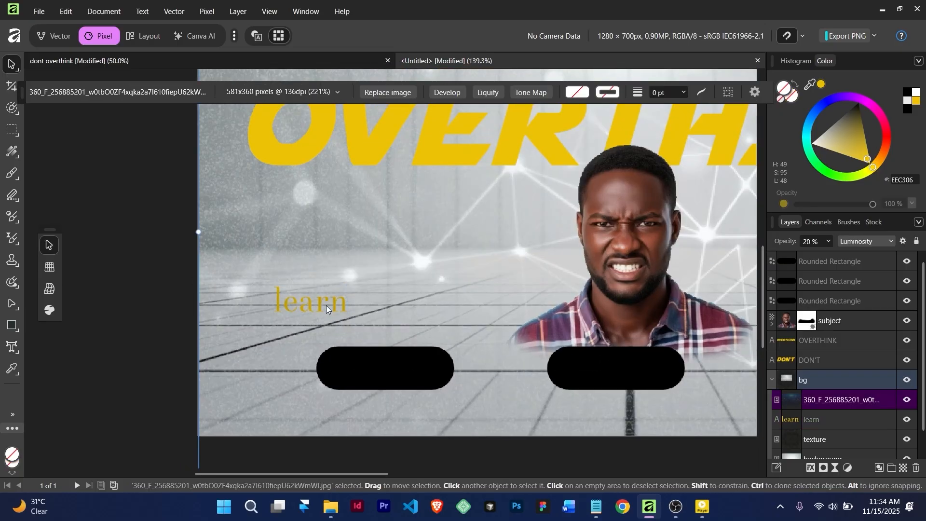
{"action": "scroll", "coordinate": [313, 300], "scroll_direction": "down", "scroll_amount": 2}
{"action": "scroll", "coordinate": [312, 301], "scroll_direction": "up", "scroll_amount": 3}
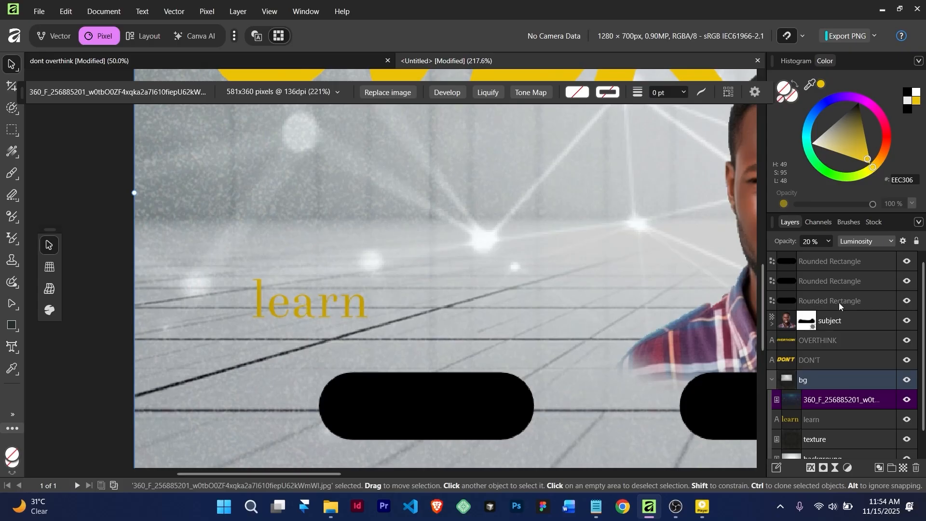
{"action": "left_click", "coordinate": [818, 419]}
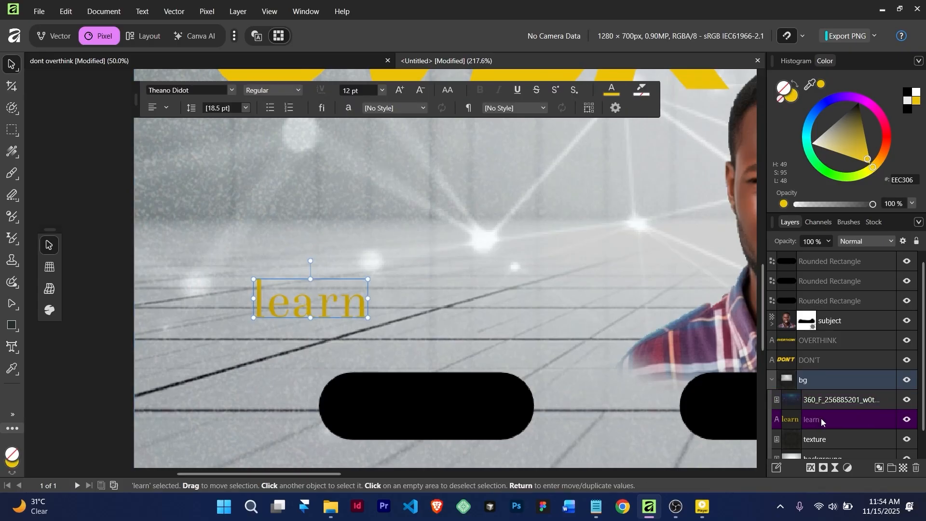
{"action": "left_click_drag", "start_coordinate": [821, 418], "coordinate": [817, 257]}
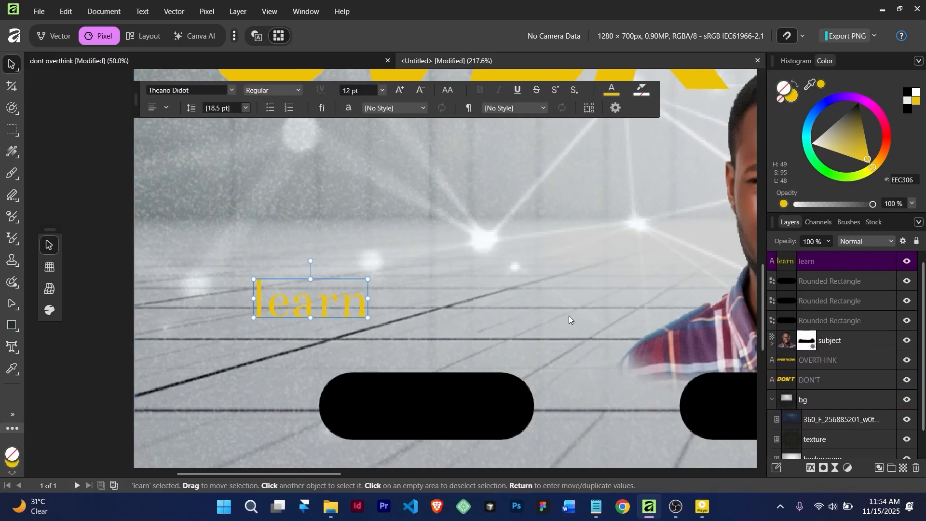
Make the learn text white and place it inside the left black pill
{"action": "double_click", "coordinate": [299, 301]}
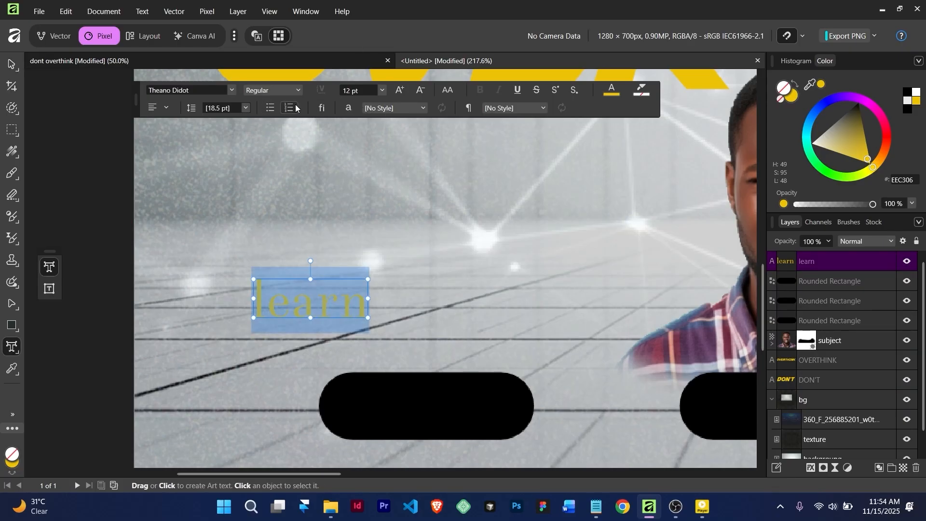
{"action": "left_click", "coordinate": [611, 90]}
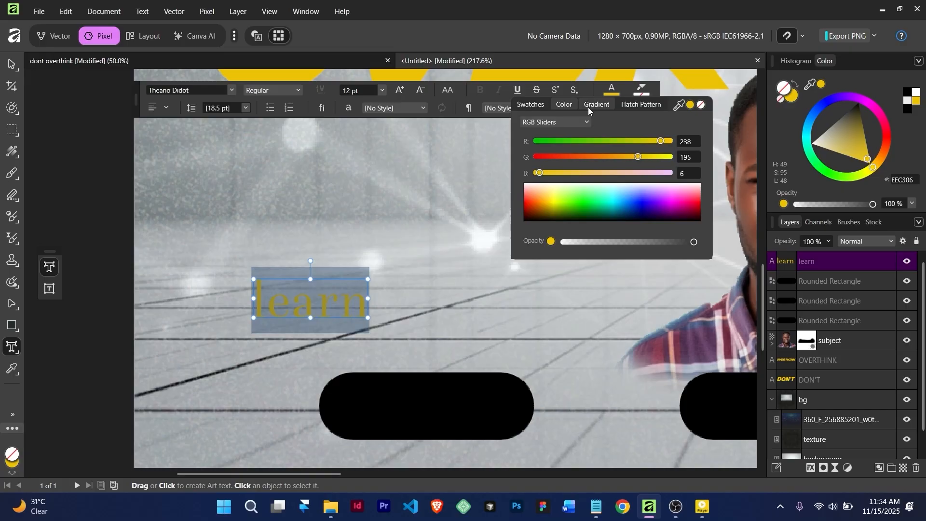
{"action": "left_click_drag", "start_coordinate": [544, 191], "coordinate": [513, 178]}
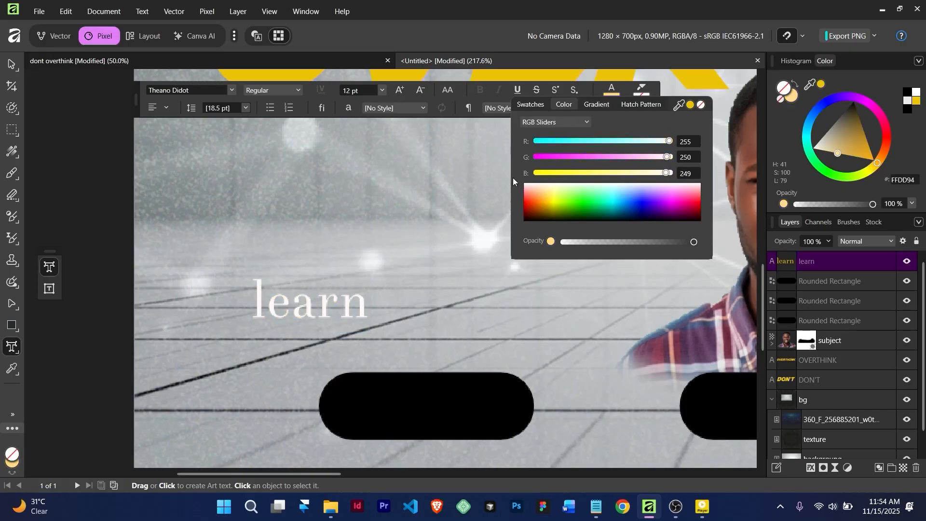
{"action": "left_click", "coordinate": [12, 65]}
{"action": "left_click_drag", "start_coordinate": [321, 303], "coordinate": [433, 409]}
Recentre the view and copy the learn text over to another pill
{"action": "scroll", "coordinate": [433, 409], "scroll_direction": "down", "scroll_amount": 5}
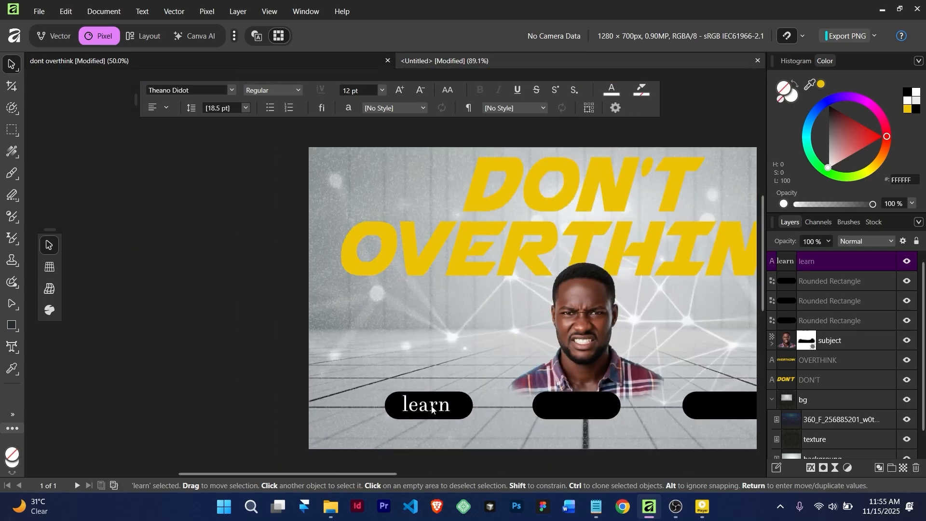
{"action": "scroll", "coordinate": [432, 409], "scroll_direction": "up", "scroll_amount": 3}
{"action": "scroll", "coordinate": [431, 409], "scroll_direction": "down", "scroll_amount": 3}
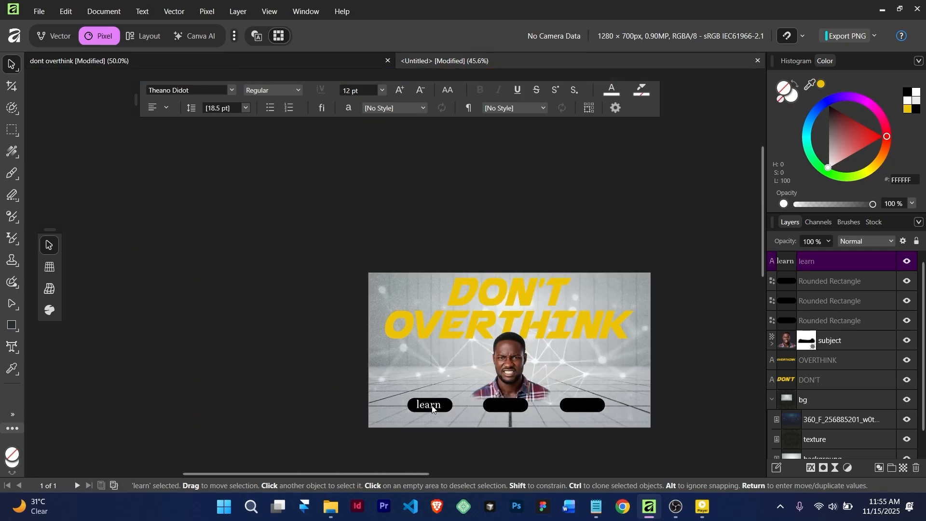
{"action": "left_click_drag", "start_coordinate": [462, 408], "coordinate": [382, 331]}
{"action": "scroll", "coordinate": [378, 326], "scroll_direction": "up", "scroll_amount": 2}
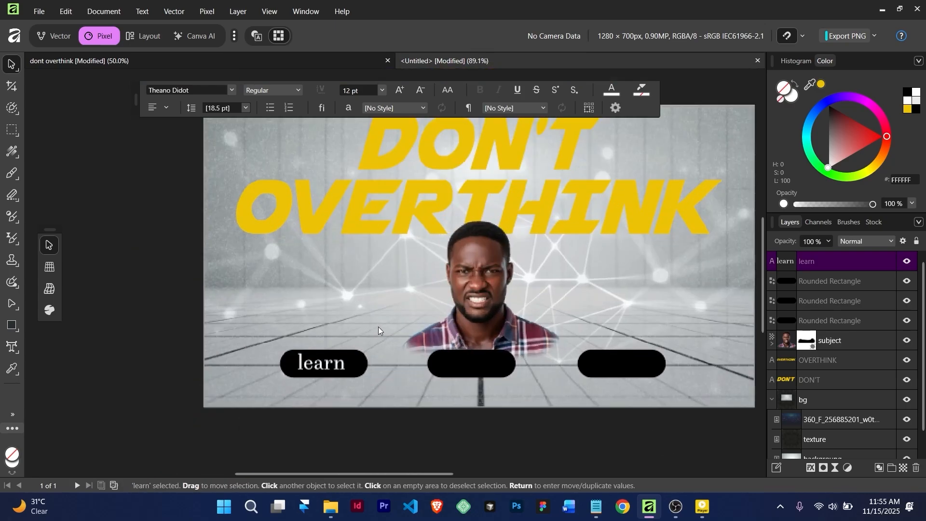
{"action": "left_click", "coordinate": [335, 365]}
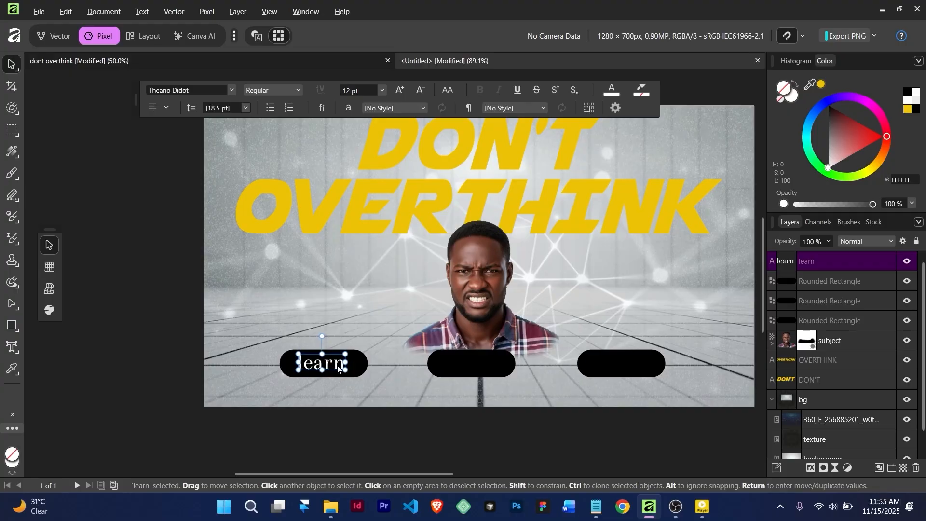
{"action": "mouse_move", "coordinate": [337, 367]}
{"action": "left_mouse_down"}
{"action": "mouse_move", "coordinate": [453, 361]}
{"action": "mouse_move", "coordinate": [644, 372]}
{"action": "left_mouse_up"}
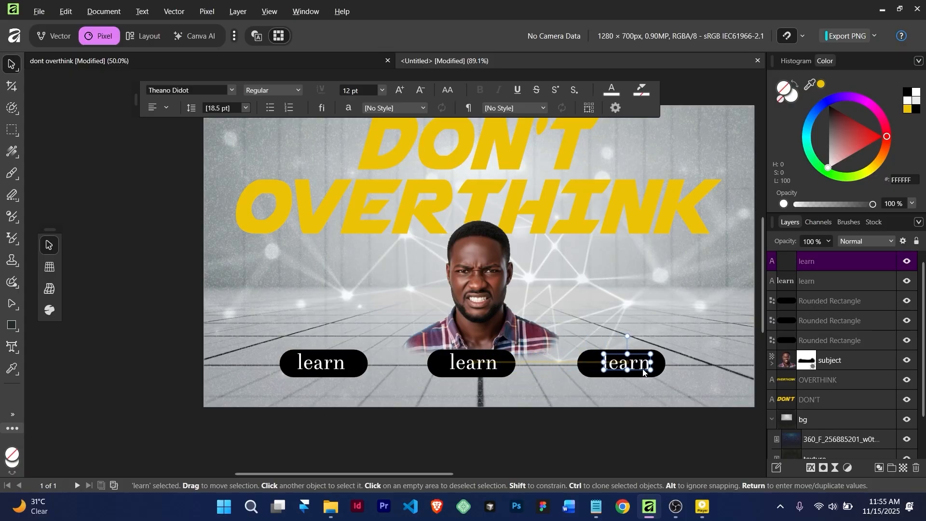
Retype the middle and right pill labels as 'Build' and 'Ship'
{"action": "double_click", "coordinate": [636, 363]}
{"action": "double_click", "coordinate": [636, 363]}
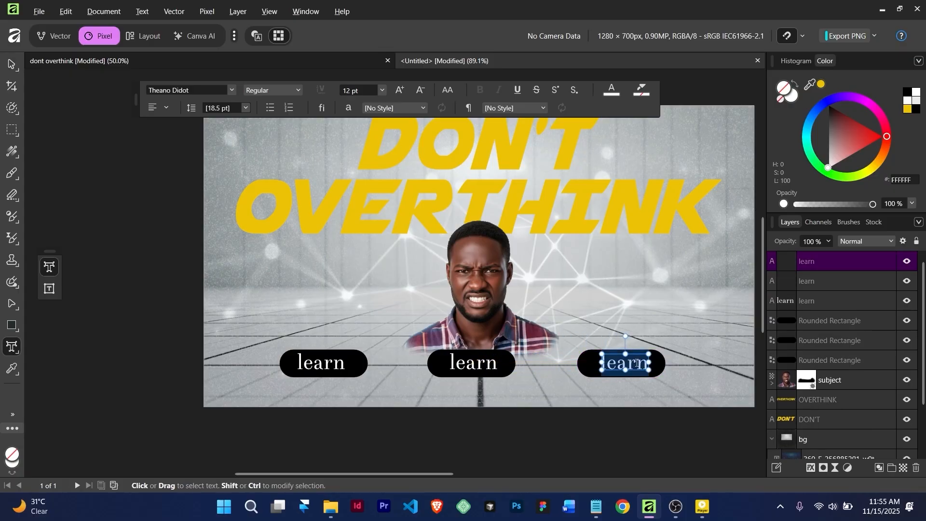
{"action": "type", "text": "Build"}
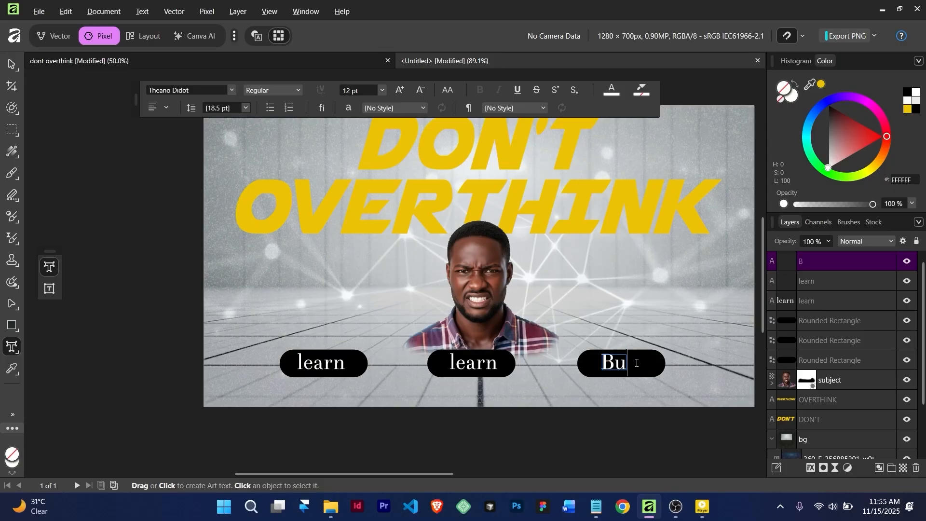
{"action": "left_click", "coordinate": [462, 364]}
{"action": "double_click", "coordinate": [462, 364]}
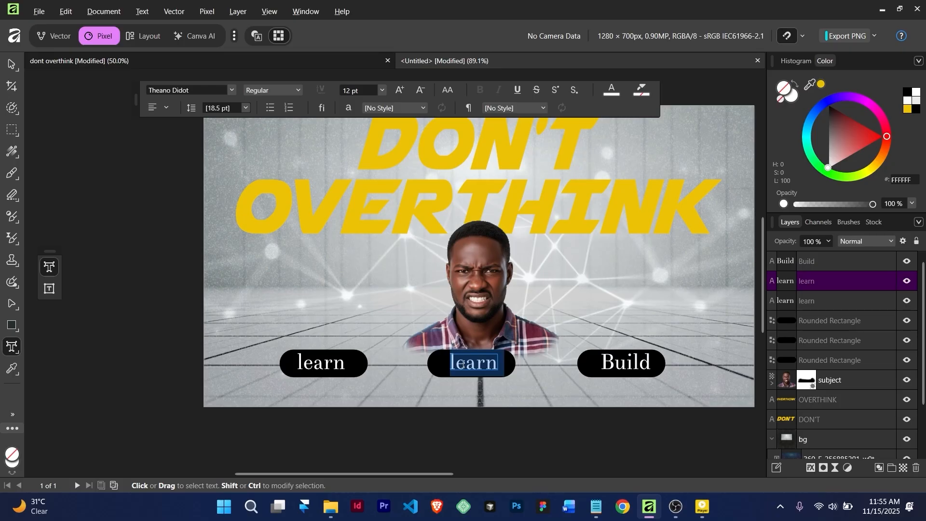
{"action": "type", "text": "Bu"}
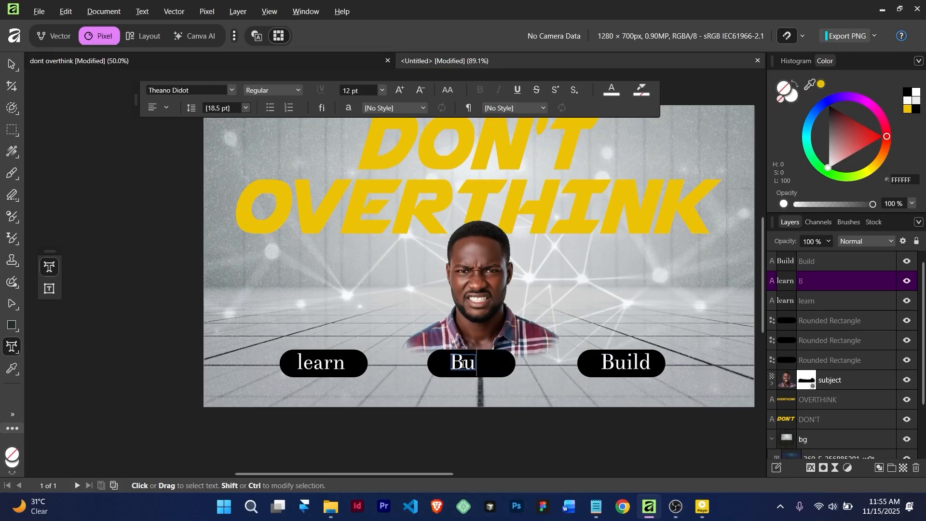
{"action": "type", "text": "ild"}
{"action": "key", "text": "Escape"}
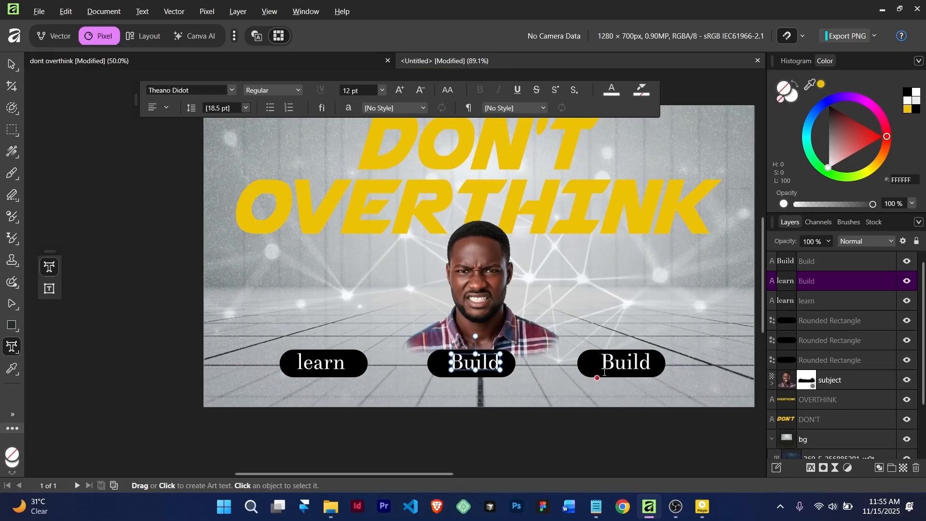
{"action": "double_click", "coordinate": [631, 364]}
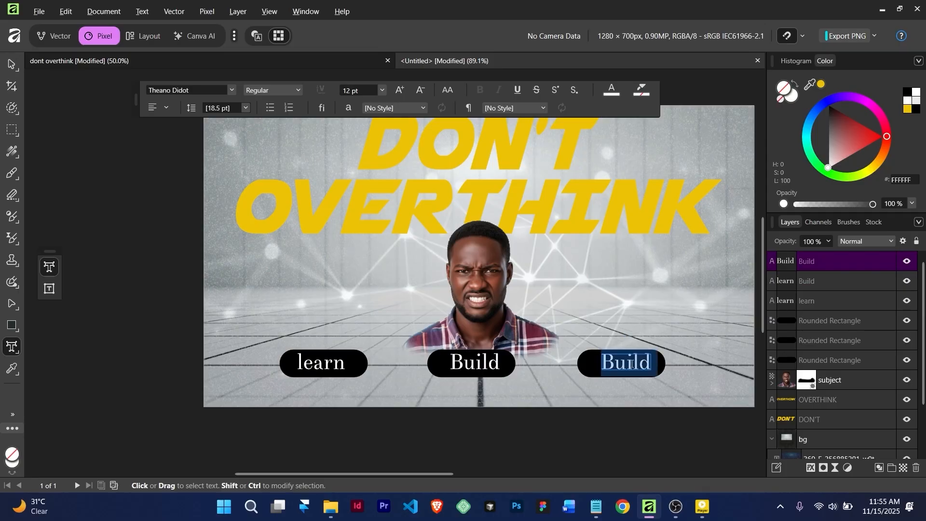
{"action": "type", "text": "Sh"}
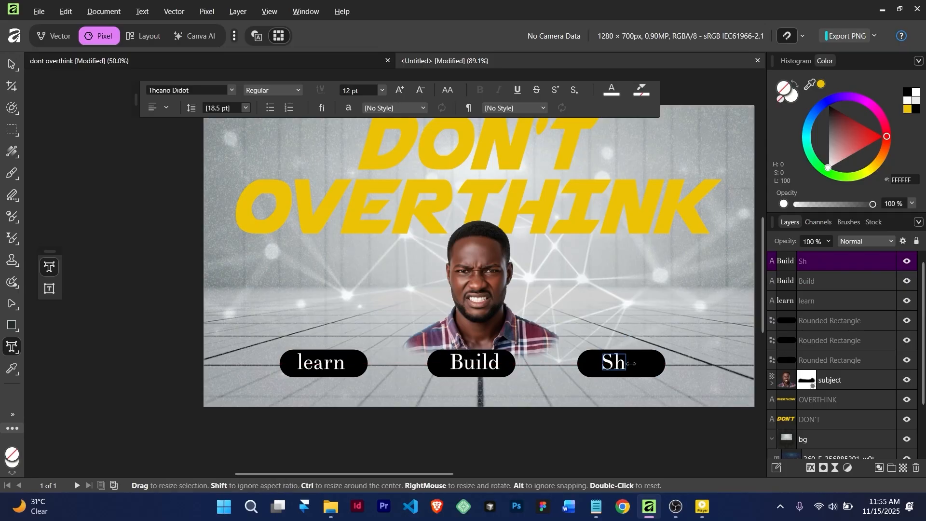
{"action": "type", "text": "ip"}
{"action": "key", "text": "Escape"}
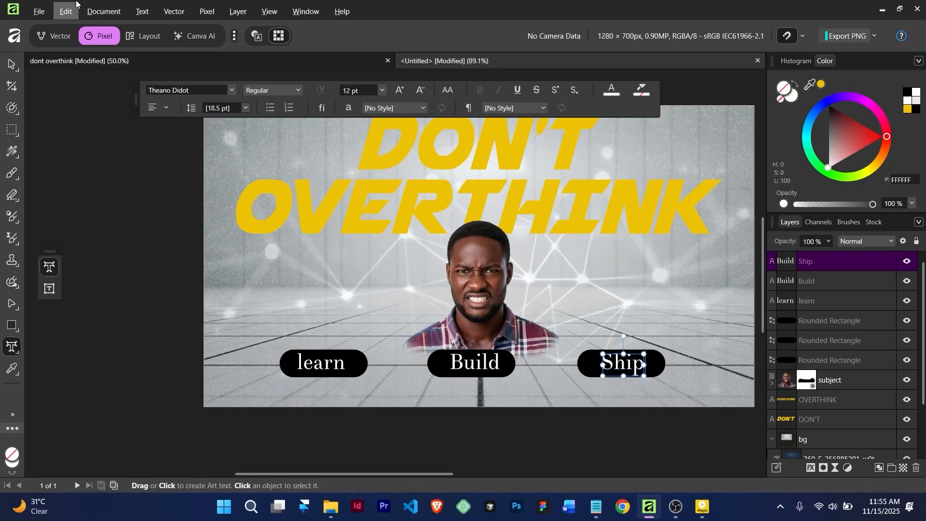
Select the DON'T title and bring up its Layer Effects
{"action": "left_click", "coordinate": [12, 64]}
{"action": "scroll", "coordinate": [383, 250], "scroll_direction": "down", "scroll_amount": 4}
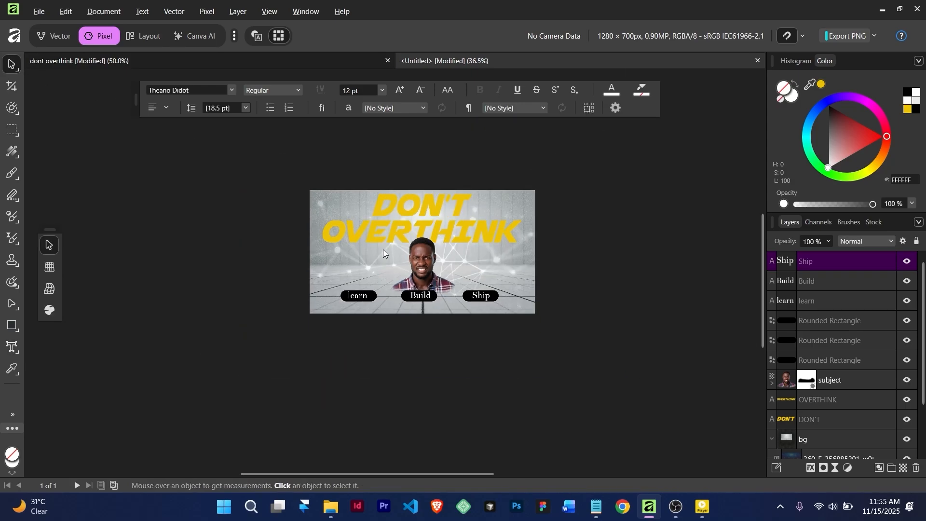
{"action": "scroll", "coordinate": [392, 252], "scroll_direction": "up", "scroll_amount": 4}
{"action": "scroll", "coordinate": [447, 261], "scroll_direction": "down", "scroll_amount": 4}
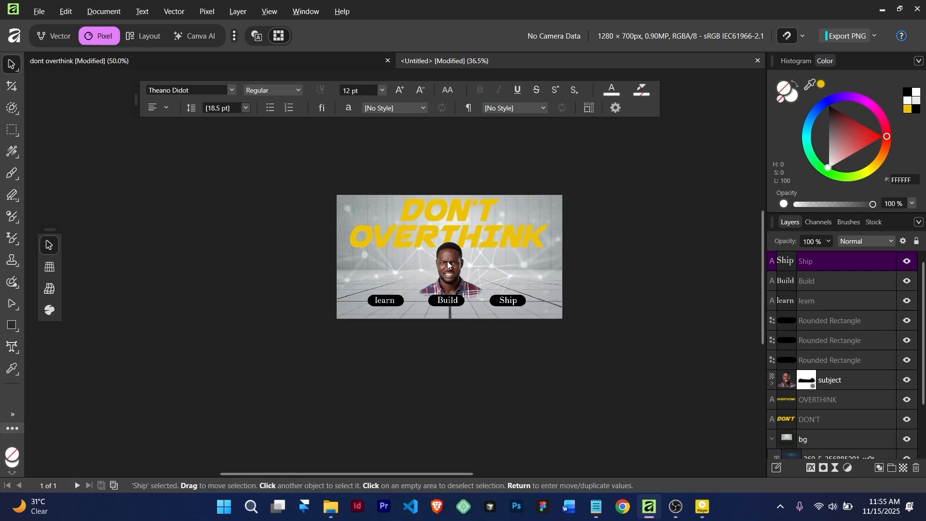
{"action": "scroll", "coordinate": [447, 261], "scroll_direction": "up", "scroll_amount": 3}
{"action": "scroll", "coordinate": [447, 260], "scroll_direction": "down", "scroll_amount": 1}
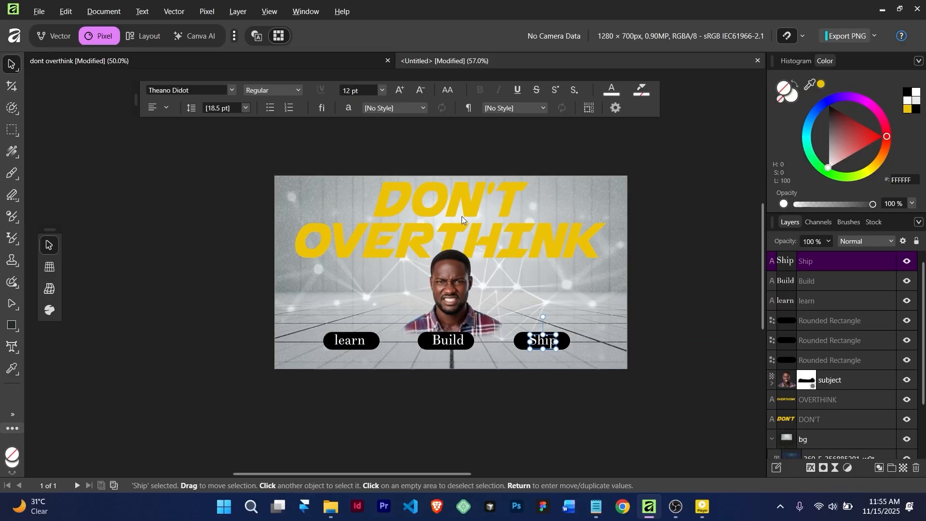
{"action": "left_click", "coordinate": [458, 199]}
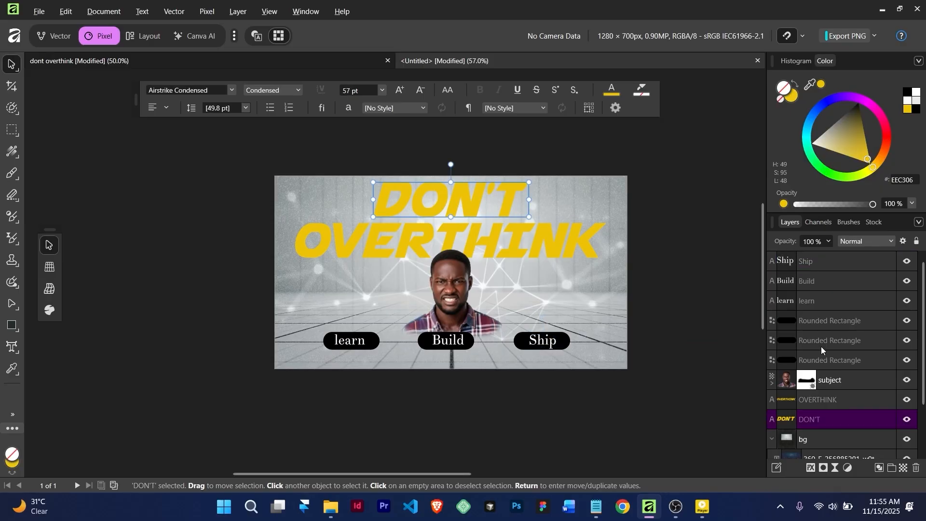
{"action": "left_click", "coordinate": [810, 468]}
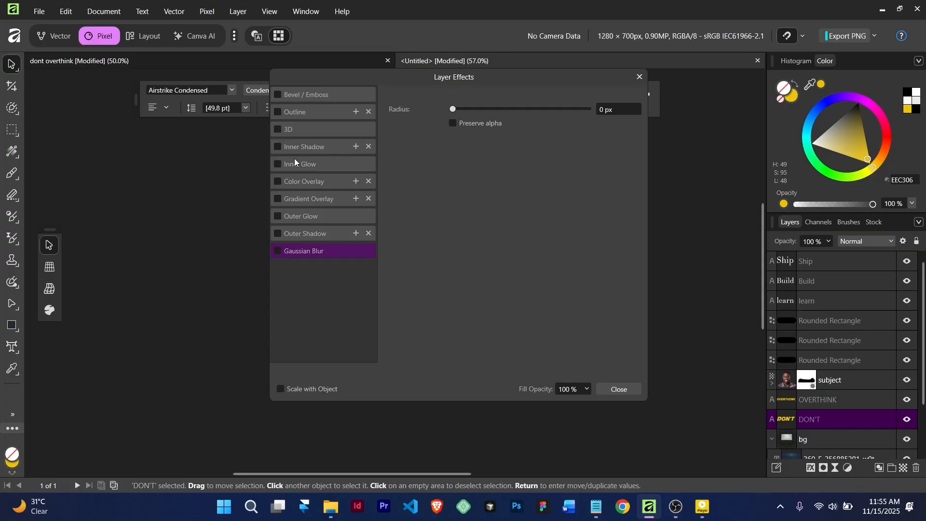
Add OVERTHINK to the DON'T selection and open Layer Effects for both words
{"action": "left_click", "coordinate": [639, 77]}
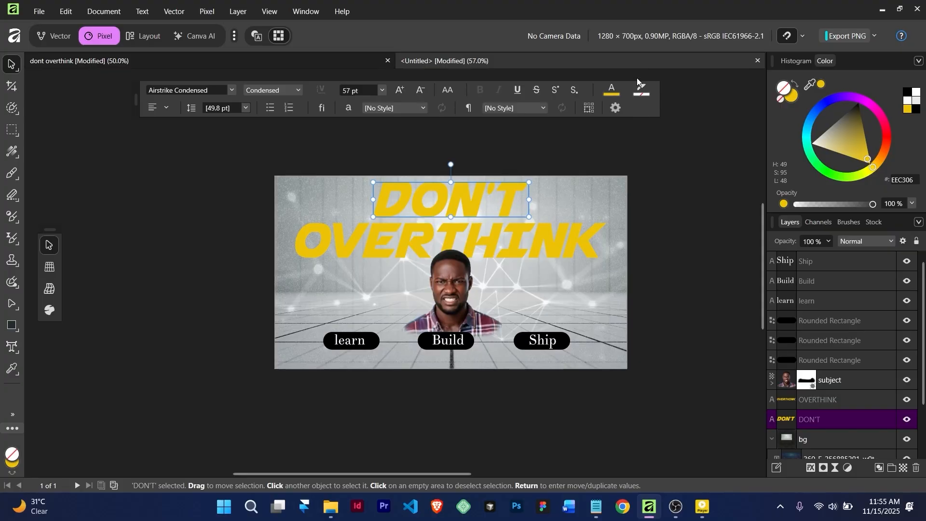
{"action": "left_click", "coordinate": [464, 228], "text": "shift"}
{"action": "left_click", "coordinate": [810, 468]}
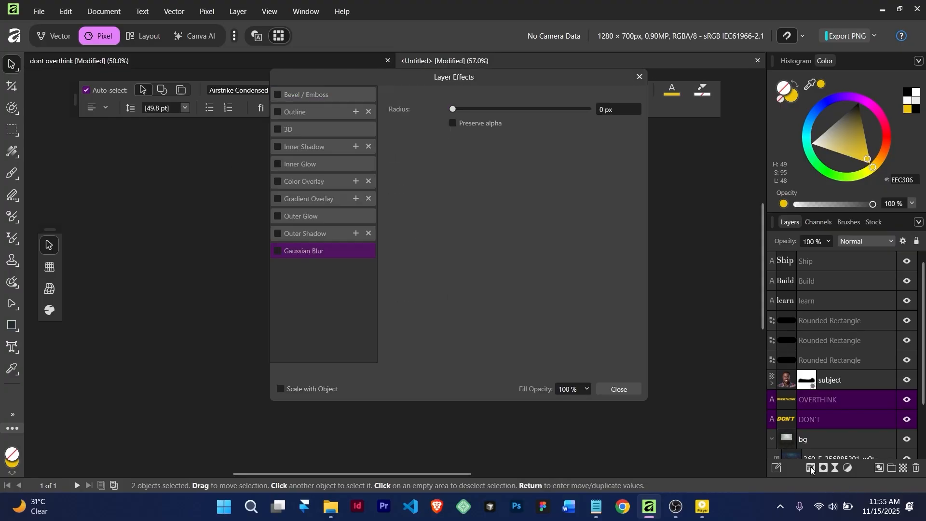
{"action": "left_click_drag", "start_coordinate": [377, 76], "coordinate": [570, 74]}
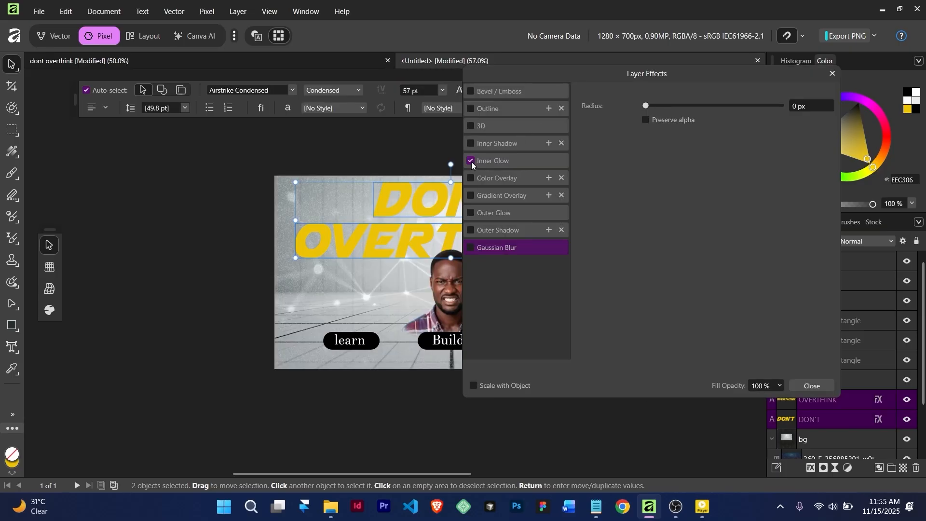
Set Inner Glow to 0.2 px radius, 18% intensity, and enable Outer Glow
{"action": "left_click", "coordinate": [497, 159]}
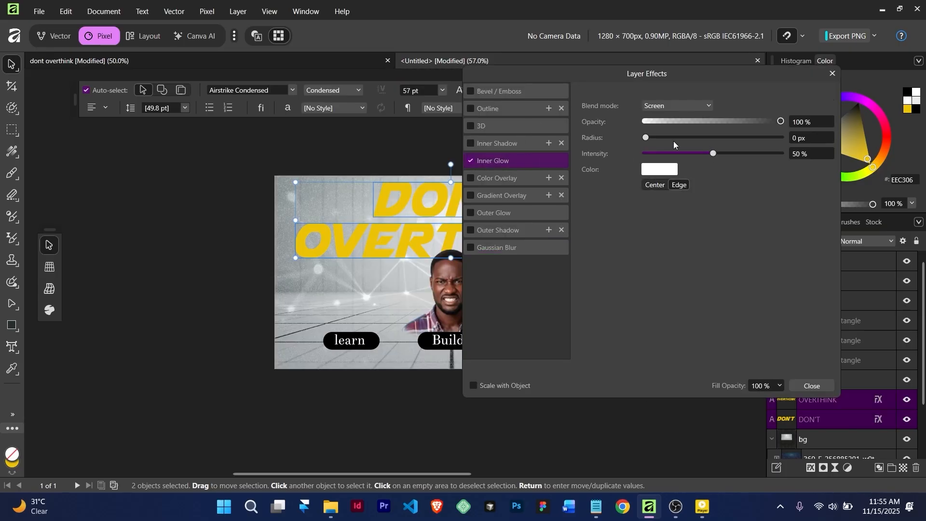
{"action": "left_click_drag", "start_coordinate": [650, 141], "coordinate": [634, 154]}
{"action": "left_click_drag", "start_coordinate": [705, 137], "coordinate": [641, 138]}
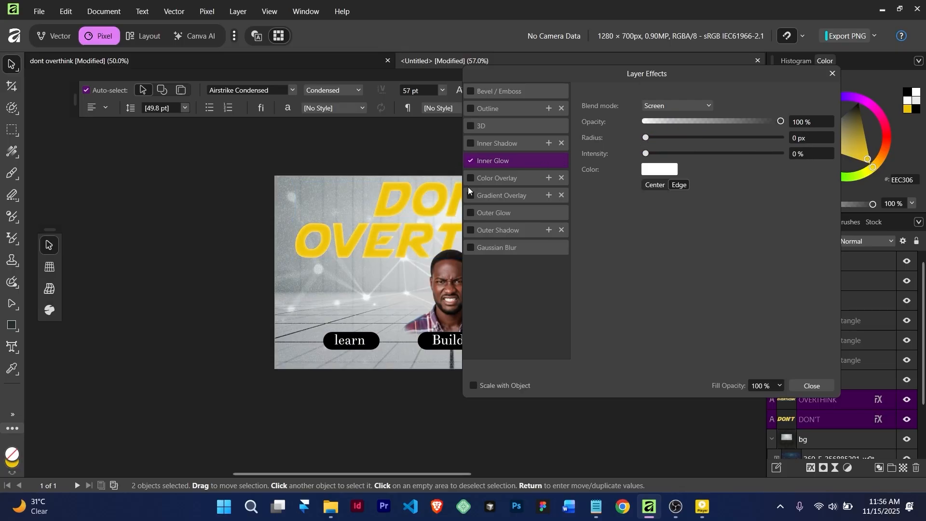
{"action": "left_click", "coordinate": [471, 212]}
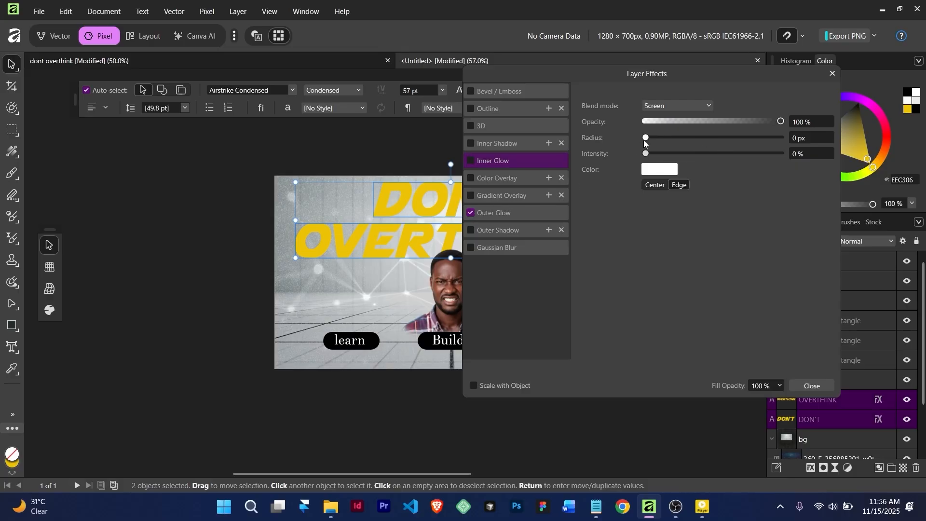
{"action": "left_click_drag", "start_coordinate": [645, 138], "coordinate": [695, 138]}
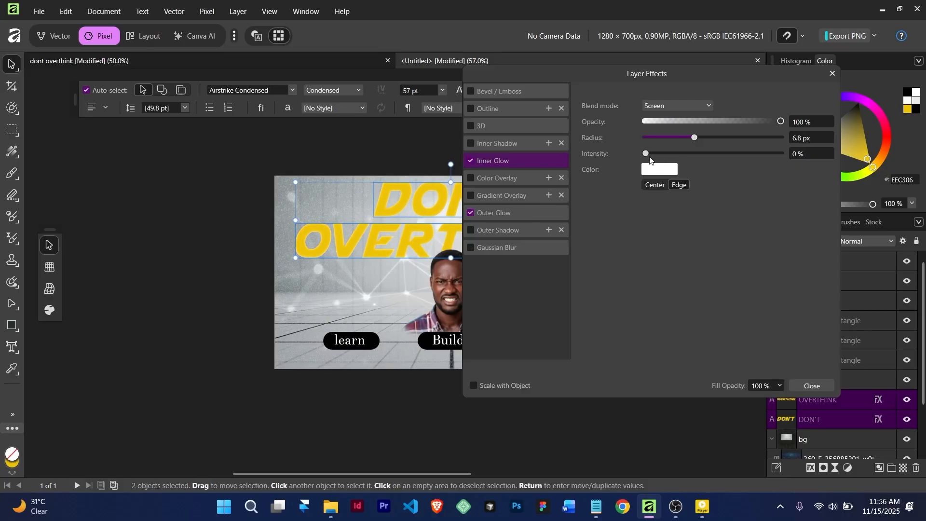
{"action": "left_click_drag", "start_coordinate": [649, 158], "coordinate": [705, 137]}
{"action": "left_click_drag", "start_coordinate": [594, 72], "coordinate": [682, 96]}
{"action": "mouse_move", "coordinate": [794, 160]}
{"action": "left_mouse_down"}
{"action": "mouse_move", "coordinate": [757, 160]}
{"action": "mouse_move", "coordinate": [795, 155]}
{"action": "left_mouse_up"}
{"action": "mouse_move", "coordinate": [751, 175]}
{"action": "left_mouse_down"}
{"action": "mouse_move", "coordinate": [791, 158]}
{"action": "mouse_move", "coordinate": [726, 163]}
{"action": "mouse_move", "coordinate": [742, 163]}
{"action": "left_mouse_up"}
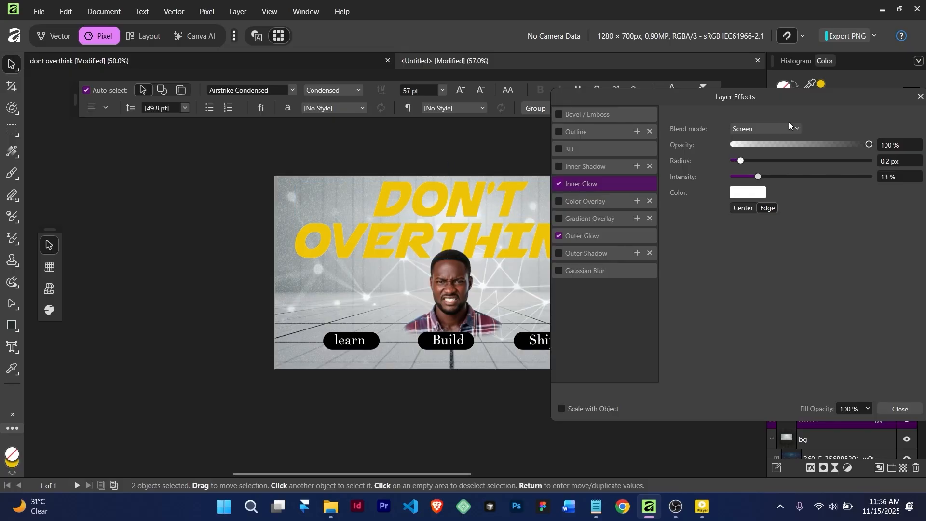
Group DON'T and OVERTHINK, lock the group, duplicate it and lock the lower copy
{"action": "left_click", "coordinate": [920, 96]}
{"action": "scroll", "coordinate": [840, 386], "scroll_direction": "down", "scroll_amount": 3}
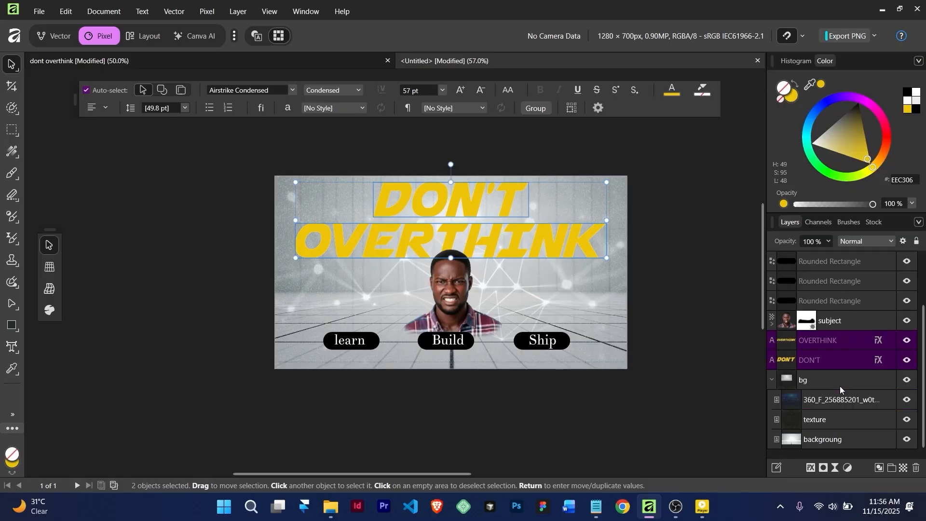
{"action": "key", "text": "ctrl+g"}
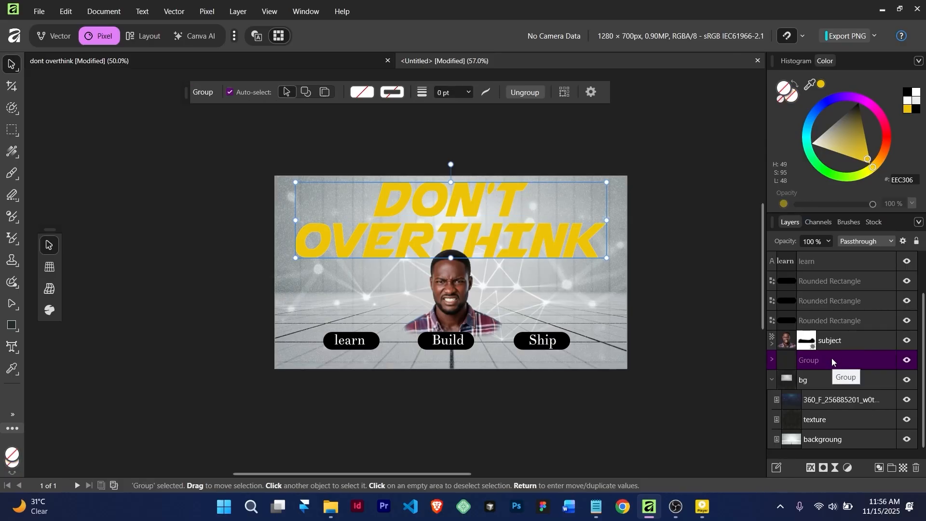
{"action": "double_click", "coordinate": [827, 363]}
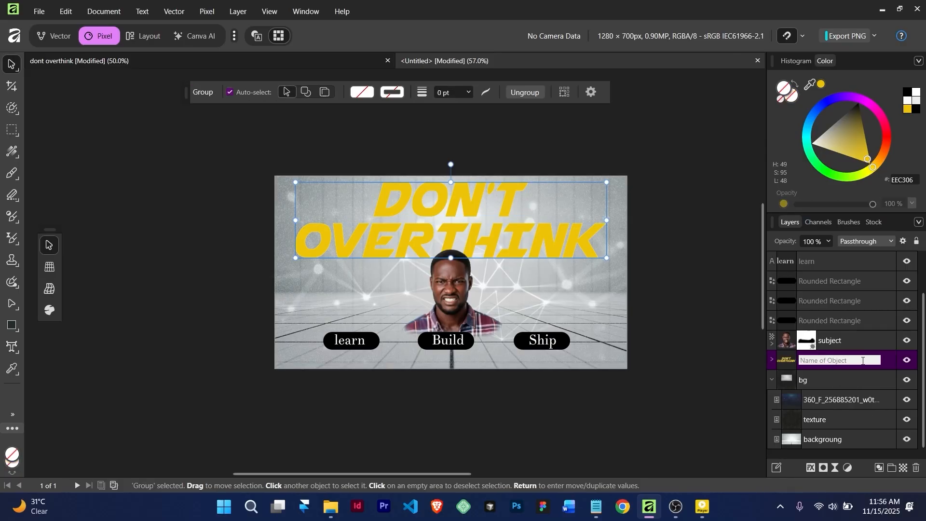
{"action": "left_click", "coordinate": [887, 359]}
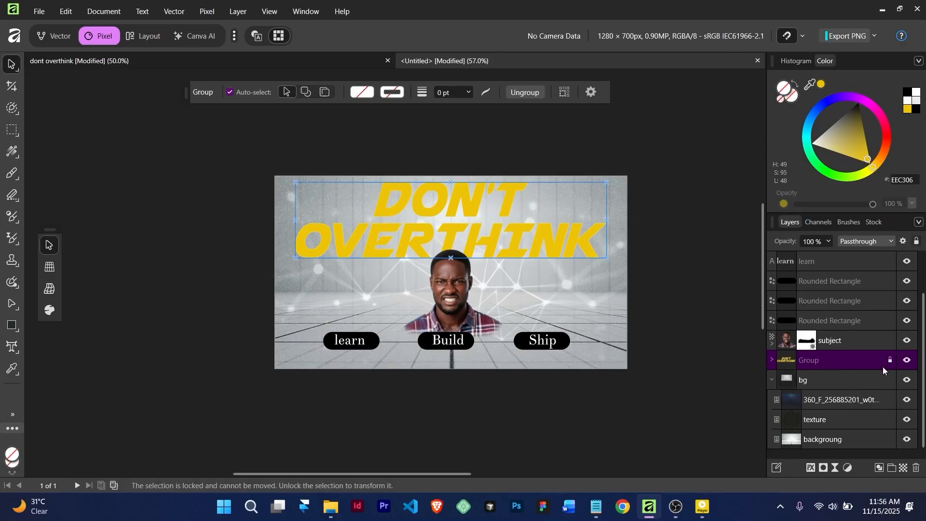
{"action": "left_click", "coordinate": [889, 360]}
{"action": "left_click", "coordinate": [891, 360]}
{"action": "key", "text": "ctrl+g"}
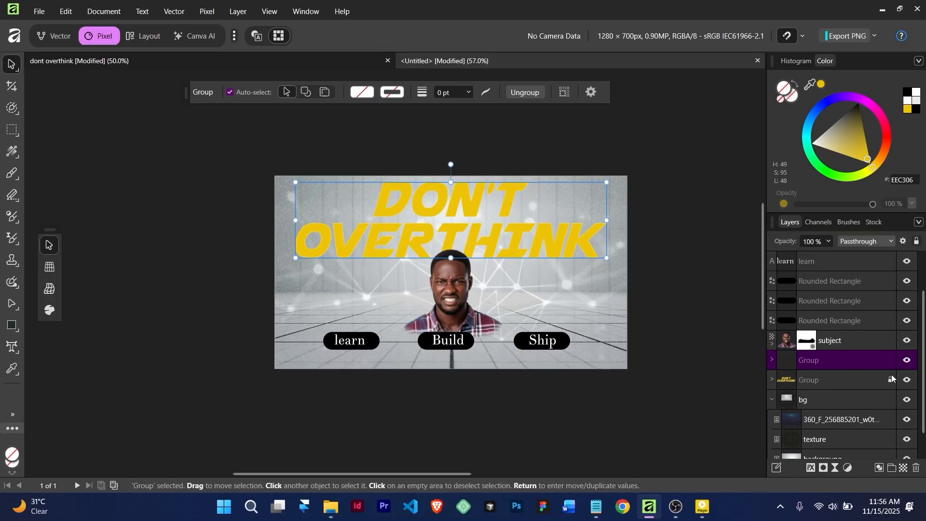
{"action": "double_click", "coordinate": [861, 381]}
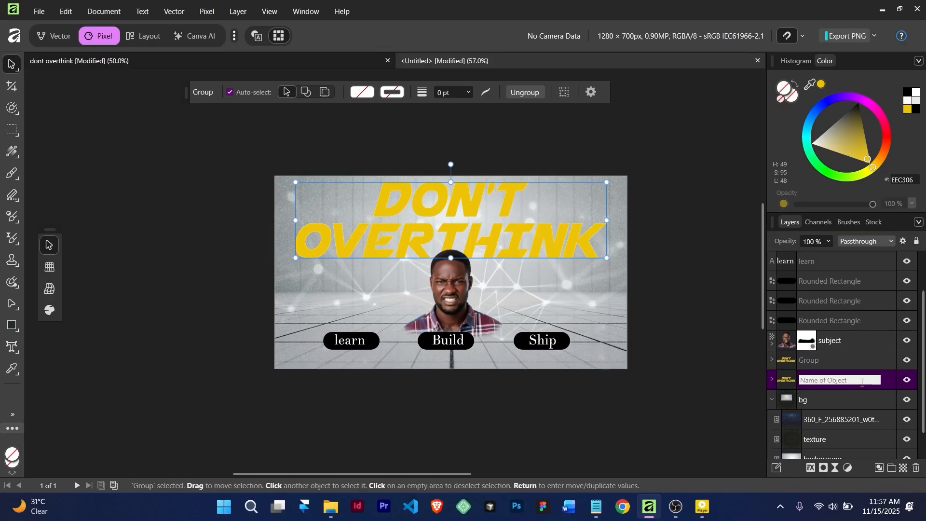
{"action": "left_click", "coordinate": [888, 383]}
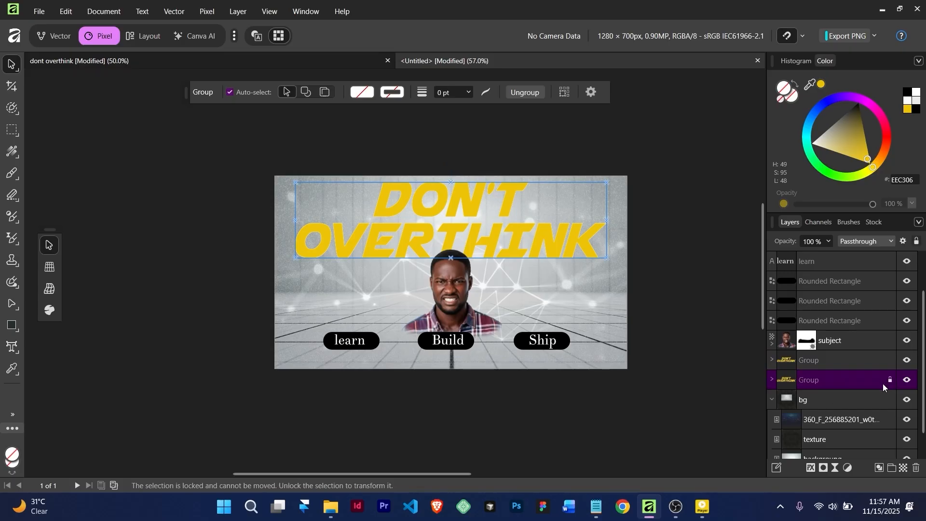
Apply a 3.9 px Gaussian Blur to the lower title group
{"action": "left_click", "coordinate": [809, 468]}
{"action": "left_click", "coordinate": [605, 272]}
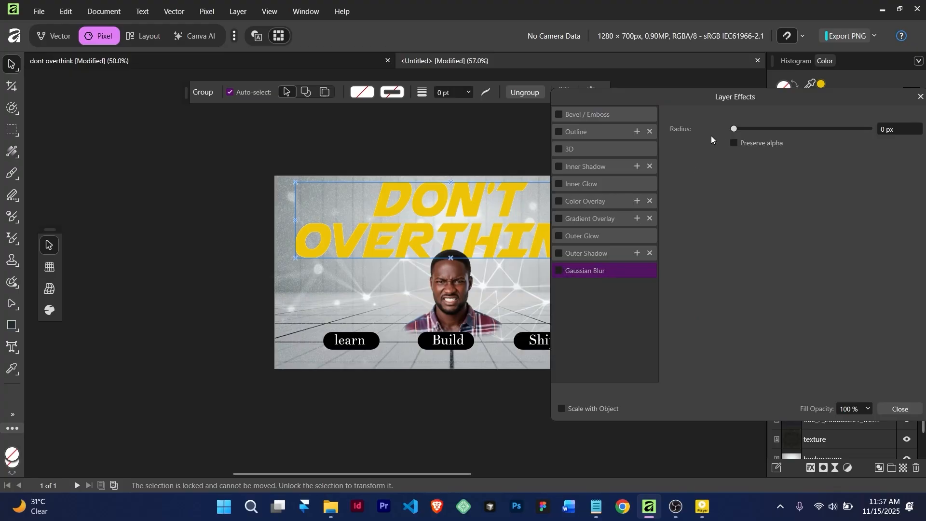
{"action": "left_click_drag", "start_coordinate": [735, 128], "coordinate": [752, 129]}
{"action": "mouse_move", "coordinate": [766, 129]}
{"action": "left_mouse_down"}
{"action": "mouse_move", "coordinate": [786, 128]}
{"action": "mouse_move", "coordinate": [772, 129]}
{"action": "left_mouse_up"}
Close Layer Effects and open the title Group's blend mode dropdown in Layers
{"action": "left_click", "coordinate": [920, 96]}
{"action": "scroll", "coordinate": [551, 298], "scroll_direction": "down", "scroll_amount": 1}
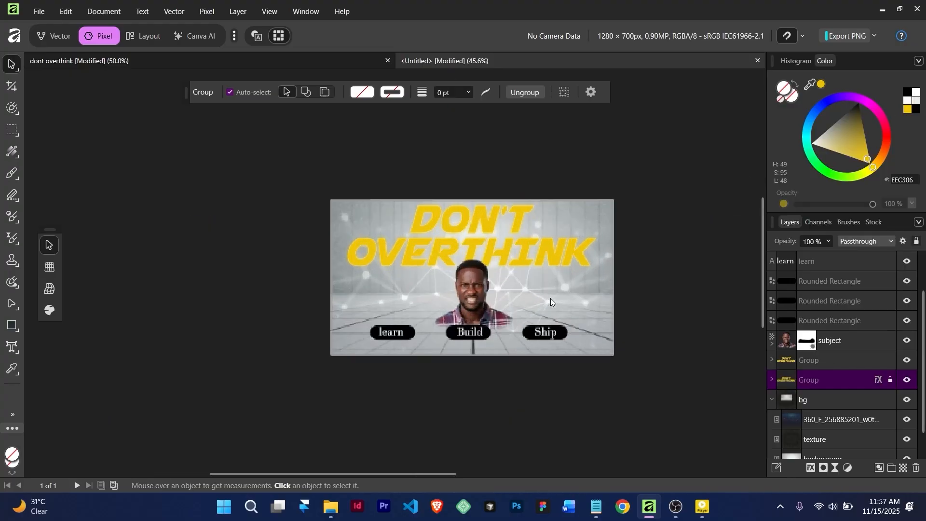
{"action": "left_click", "coordinate": [864, 241]}
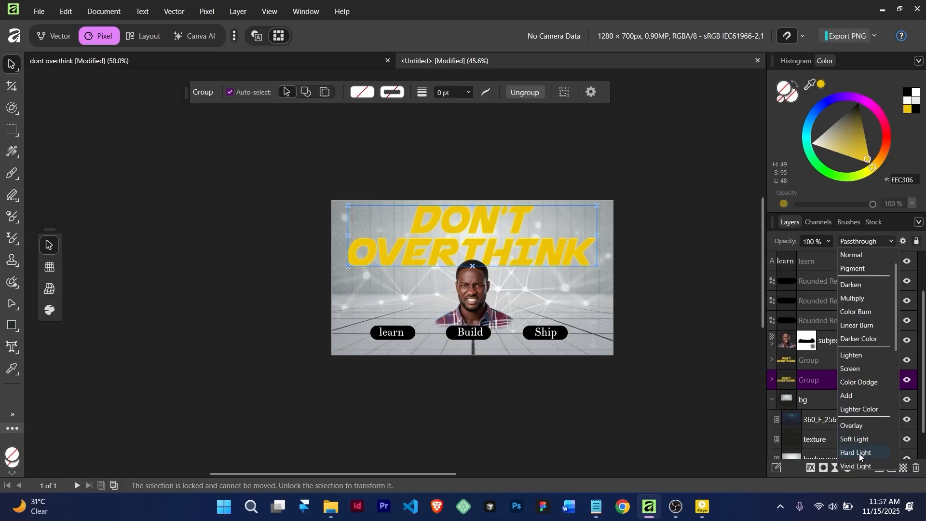
{"action": "scroll", "coordinate": [861, 457], "scroll_direction": "down", "scroll_amount": 5}
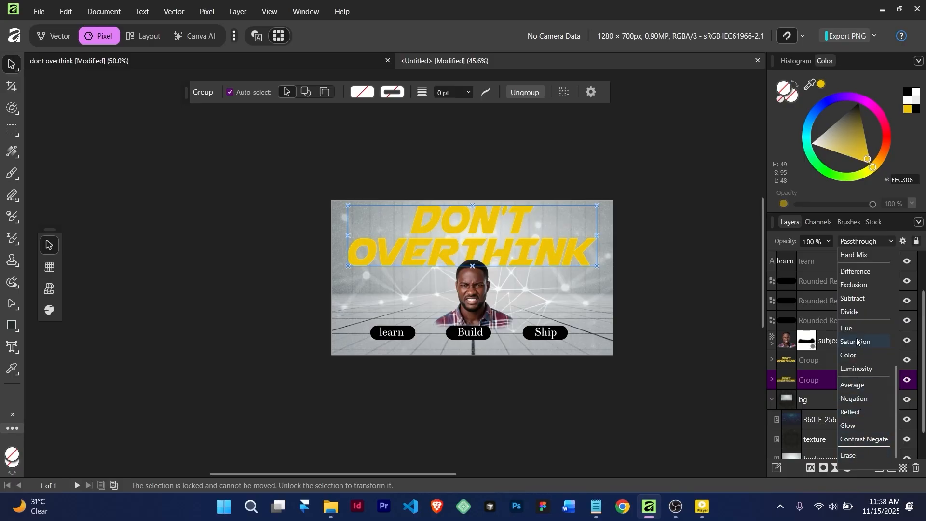
{"action": "scroll", "coordinate": [856, 330], "scroll_direction": "up", "scroll_amount": 4}
{"action": "scroll", "coordinate": [855, 329], "scroll_direction": "up", "scroll_amount": 3}
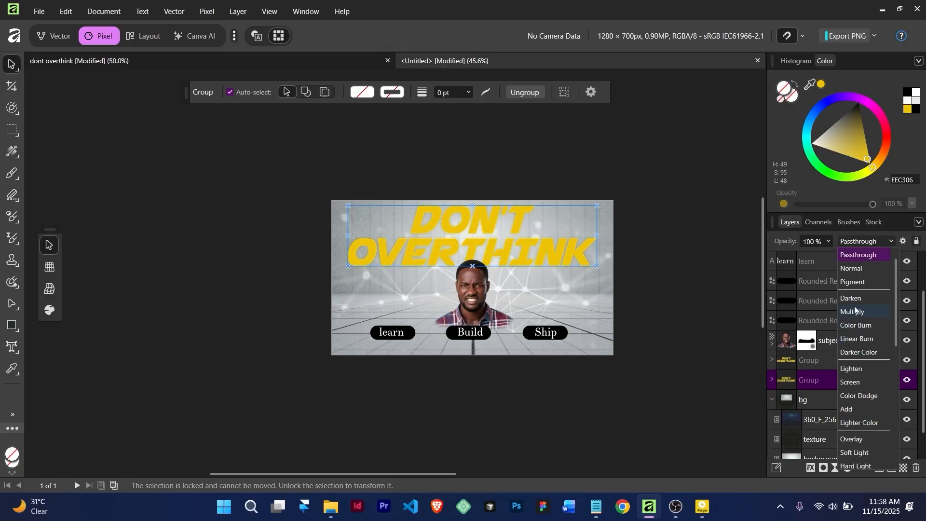
Set the title group's blend mode to Screen
{"action": "left_click", "coordinate": [860, 383]}
{"action": "left_click", "coordinate": [687, 327]}
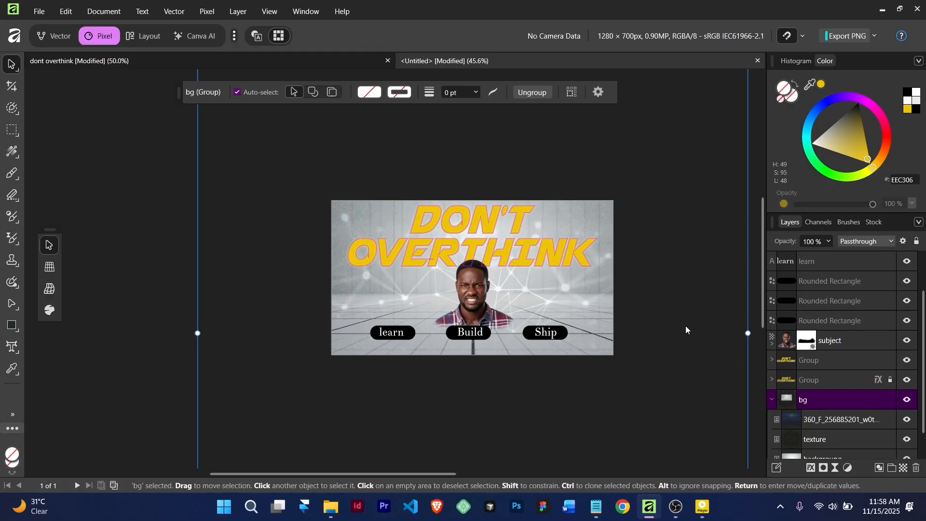
{"action": "scroll", "coordinate": [343, 171], "scroll_direction": "down", "scroll_amount": 2}
{"action": "scroll", "coordinate": [343, 172], "scroll_direction": "up", "scroll_amount": 3}
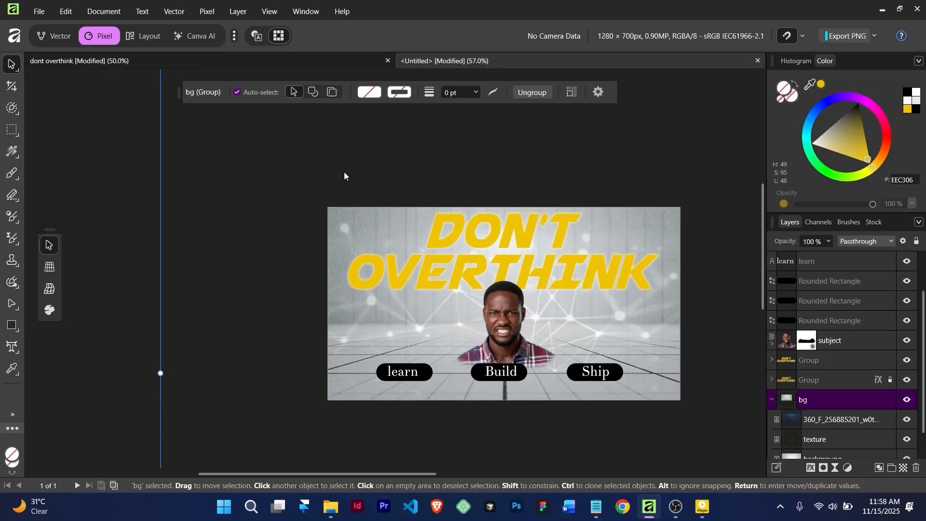
Enlarge the cut-out portrait of the man upward toward the title
{"action": "left_click", "coordinate": [514, 300]}
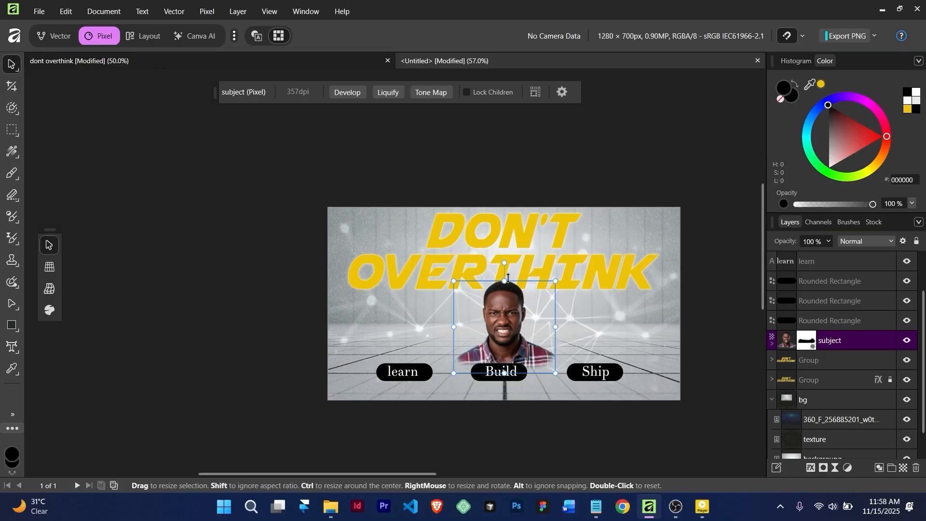
{"action": "left_click_drag", "start_coordinate": [508, 277], "coordinate": [508, 269]}
{"action": "scroll", "coordinate": [515, 285], "scroll_direction": "down", "scroll_amount": 3}
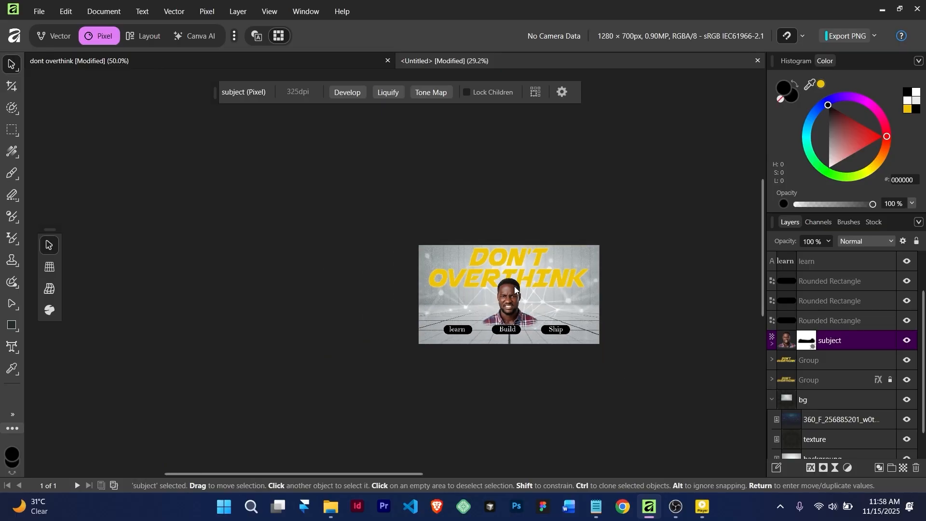
{"action": "scroll", "coordinate": [514, 285], "scroll_direction": "up", "scroll_amount": 2}
{"action": "scroll", "coordinate": [514, 285], "scroll_direction": "down", "scroll_amount": 1}
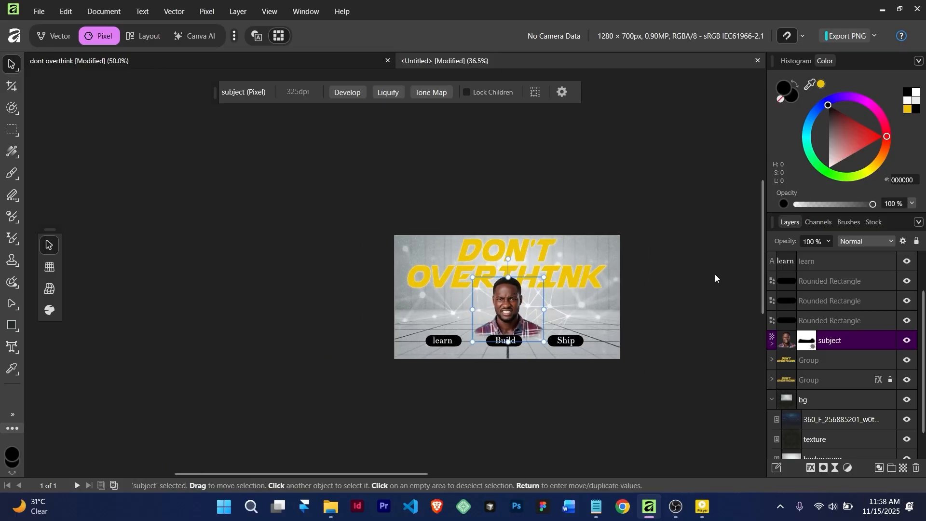
{"action": "scroll", "coordinate": [656, 272], "scroll_direction": "up", "scroll_amount": 2}
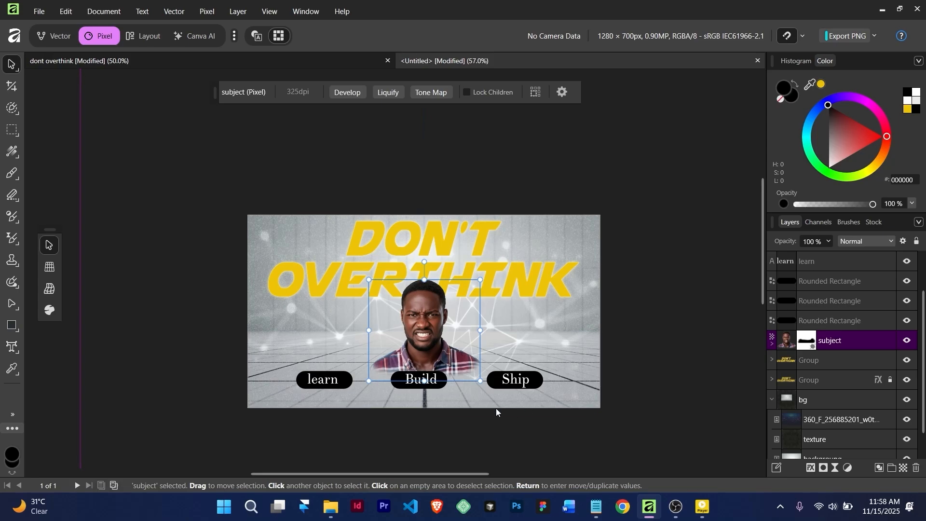
{"action": "scroll", "coordinate": [458, 387], "scroll_direction": "up", "scroll_amount": 2}
{"action": "scroll", "coordinate": [436, 386], "scroll_direction": "down", "scroll_amount": 4}
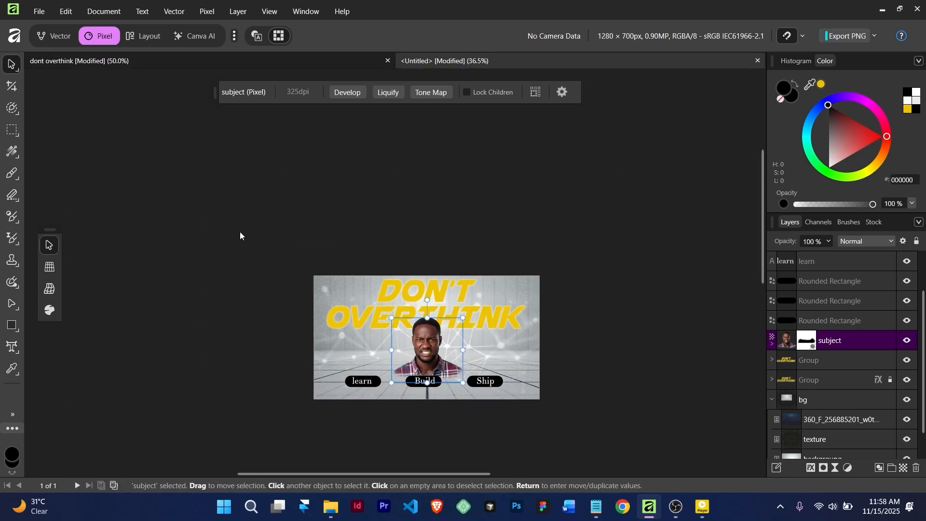
{"action": "scroll", "coordinate": [554, 354], "scroll_direction": "up", "scroll_amount": 2}
{"action": "left_click_drag", "start_coordinate": [431, 355], "coordinate": [528, 291]}
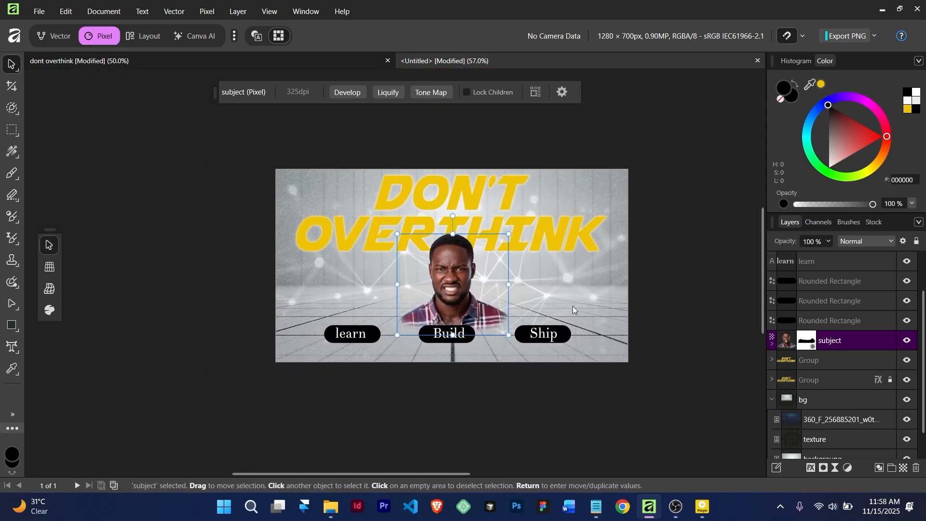
Lower the network-lines background image's opacity to 10%
{"action": "left_click", "coordinate": [522, 277]}
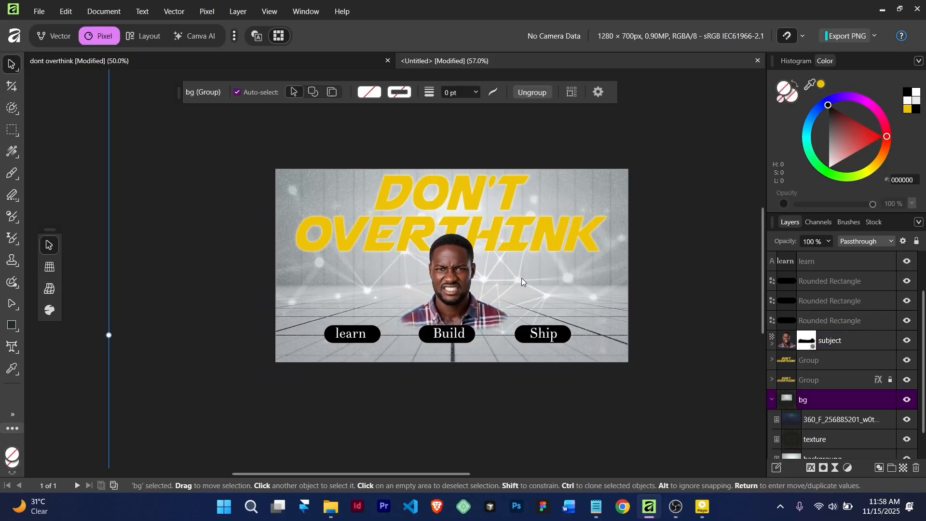
{"action": "left_click", "coordinate": [826, 418]}
{"action": "left_click", "coordinate": [828, 241]}
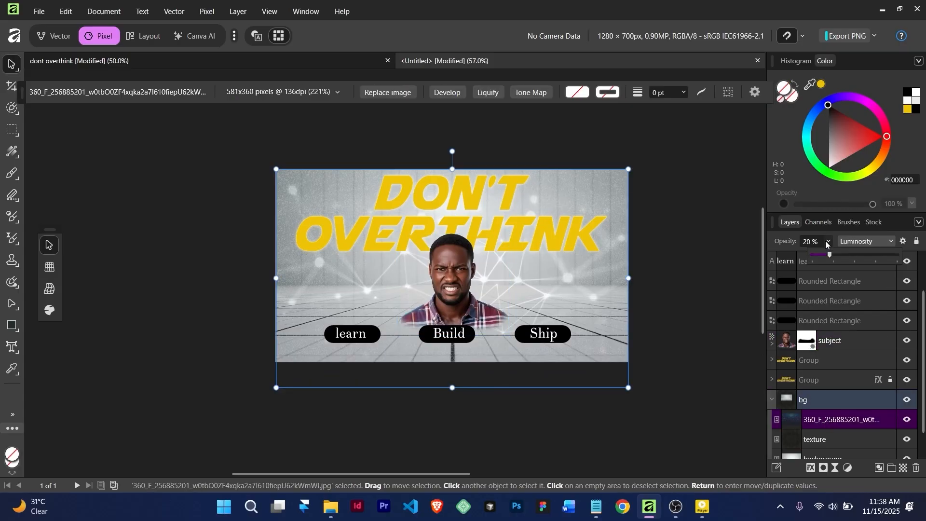
{"action": "left_click_drag", "start_coordinate": [829, 255], "coordinate": [827, 258]}
{"action": "left_click", "coordinate": [670, 282]}
{"action": "scroll", "coordinate": [670, 282], "scroll_direction": "down", "scroll_amount": 3}
{"action": "scroll", "coordinate": [672, 283], "scroll_direction": "up", "scroll_amount": 4}
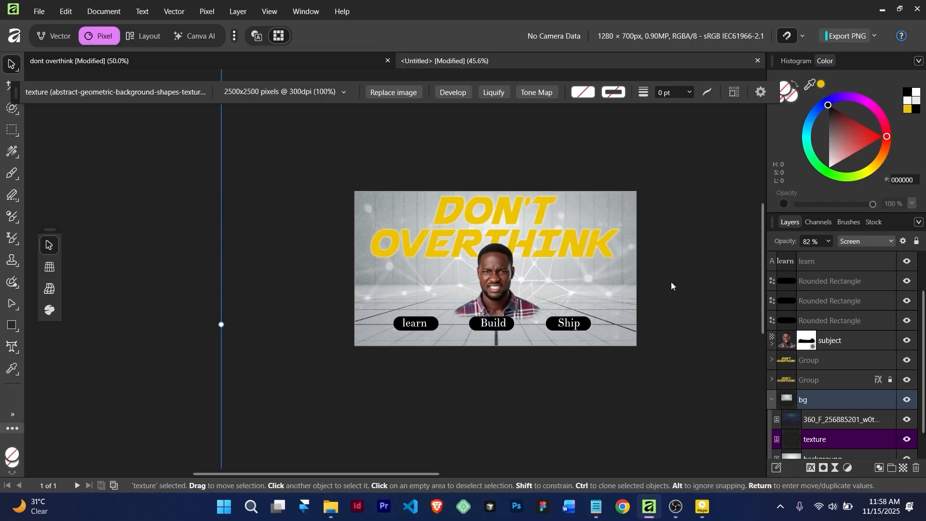
{"action": "left_click_drag", "start_coordinate": [412, 262], "coordinate": [429, 277]}
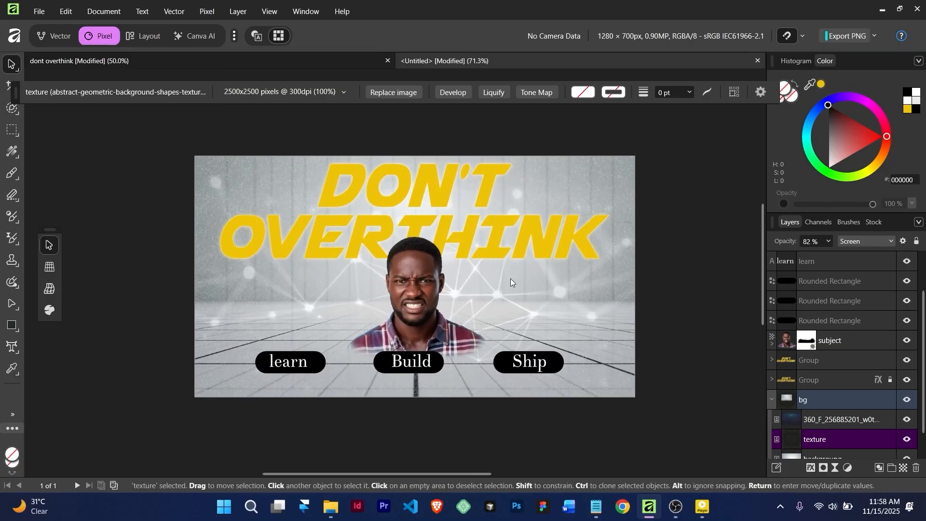
{"action": "left_click", "coordinate": [40, 14]}
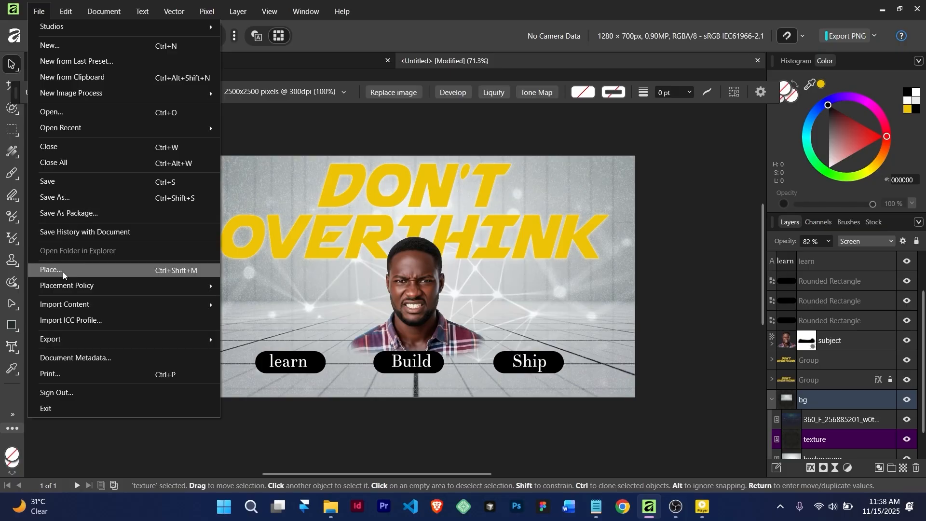
Export the thumbnail as a best-quality 1280×701 JPEG named 'dont' into the thumbnail folder
{"action": "mouse_move", "coordinate": [85, 343]}
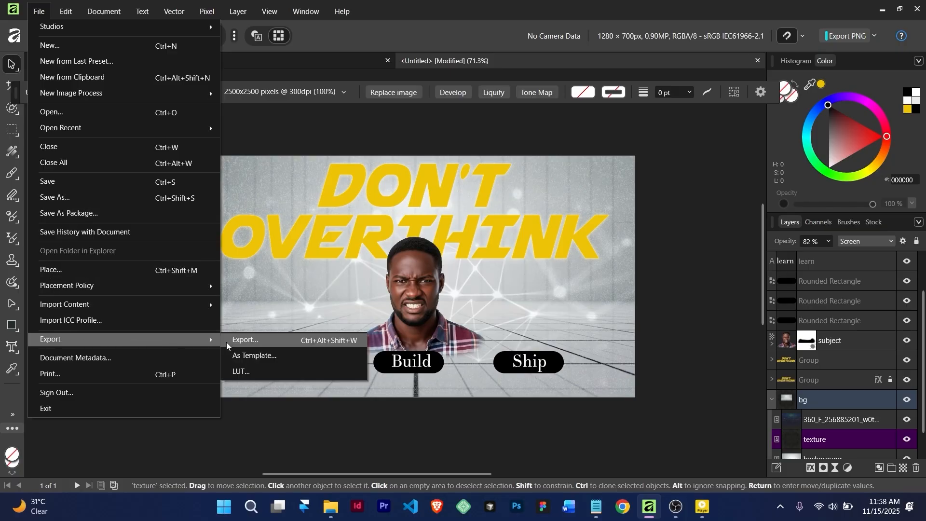
{"action": "left_click", "coordinate": [241, 340]}
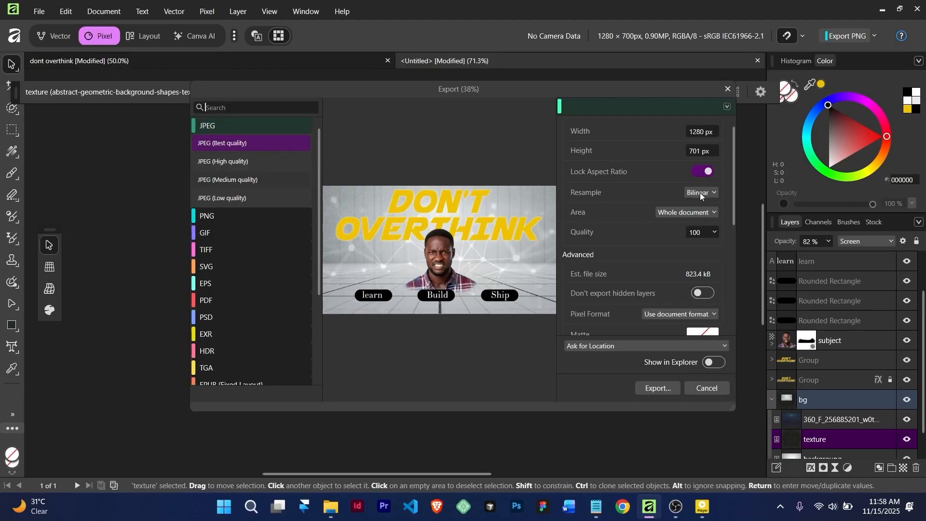
{"action": "left_click", "coordinate": [215, 128]}
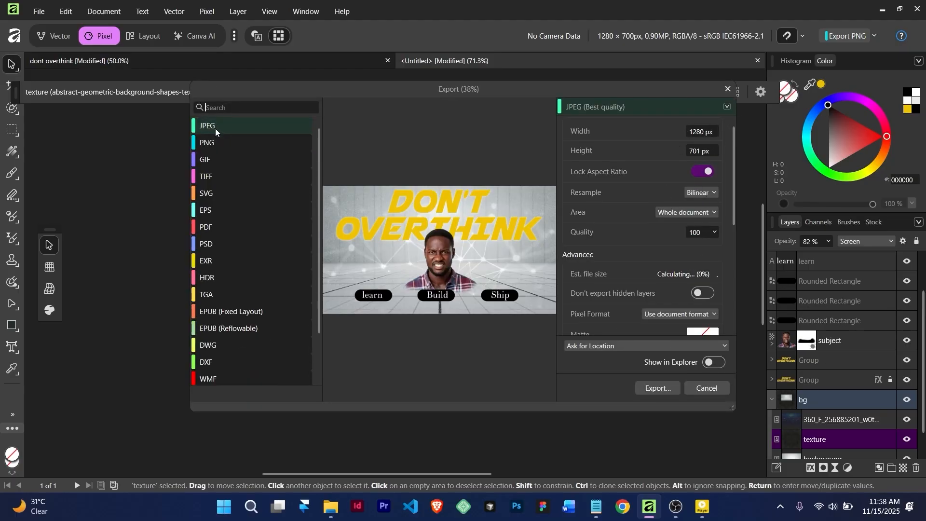
{"action": "left_click", "coordinate": [216, 128]}
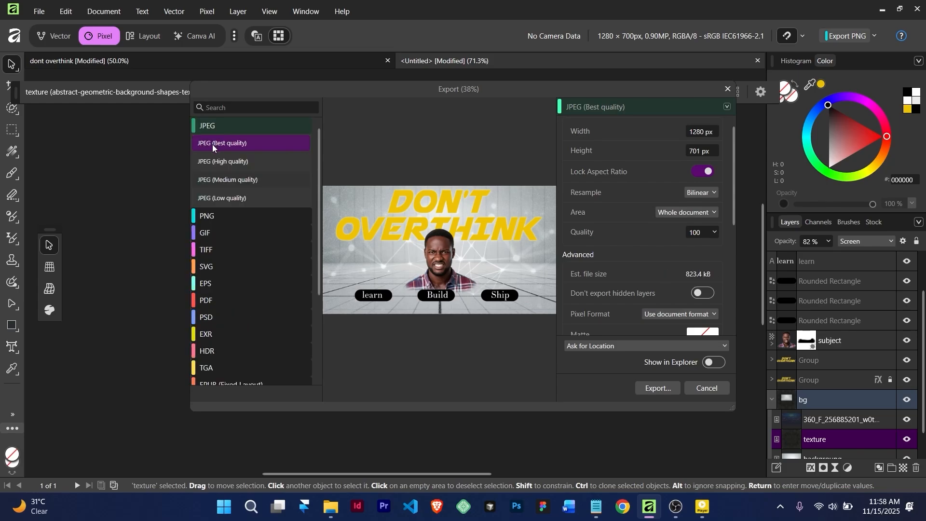
{"action": "left_click", "coordinate": [711, 232]}
{"action": "scroll", "coordinate": [685, 262], "scroll_direction": "down", "scroll_amount": 5}
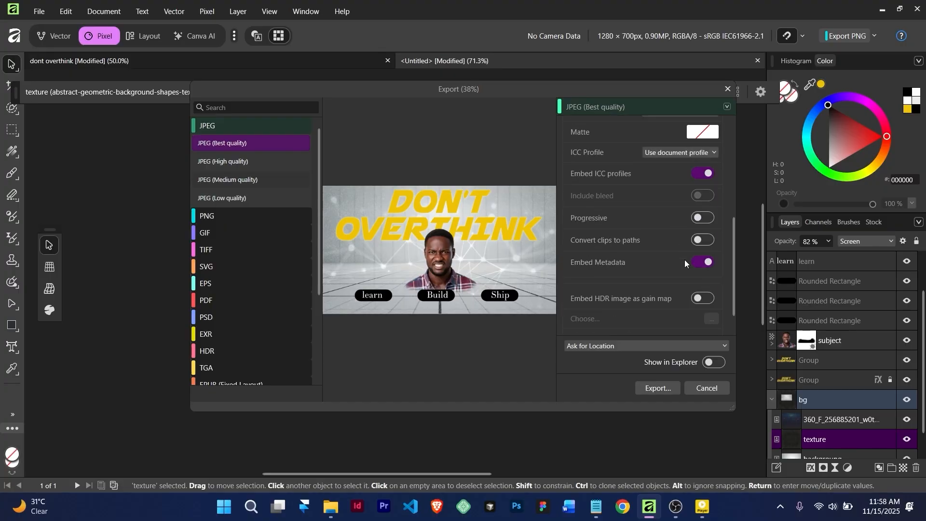
{"action": "scroll", "coordinate": [684, 259], "scroll_direction": "up", "scroll_amount": 5}
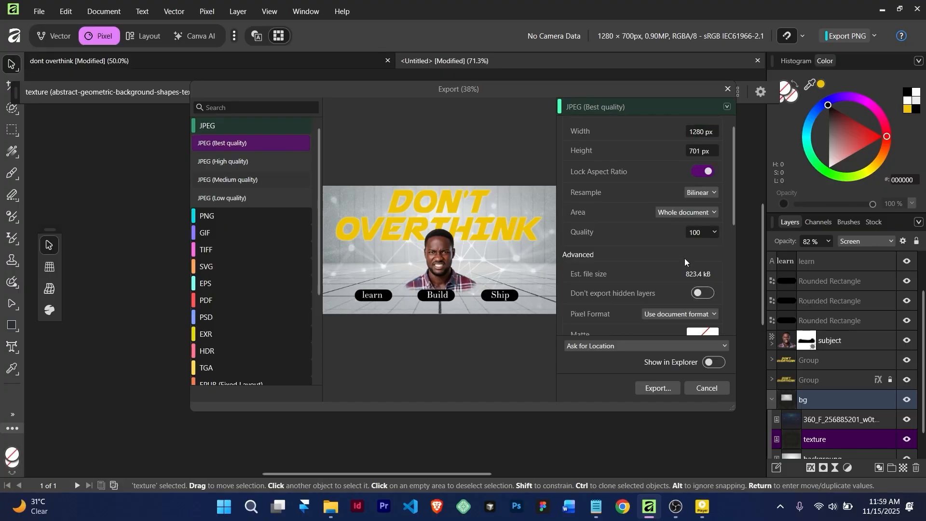
{"action": "left_click", "coordinate": [665, 387]}
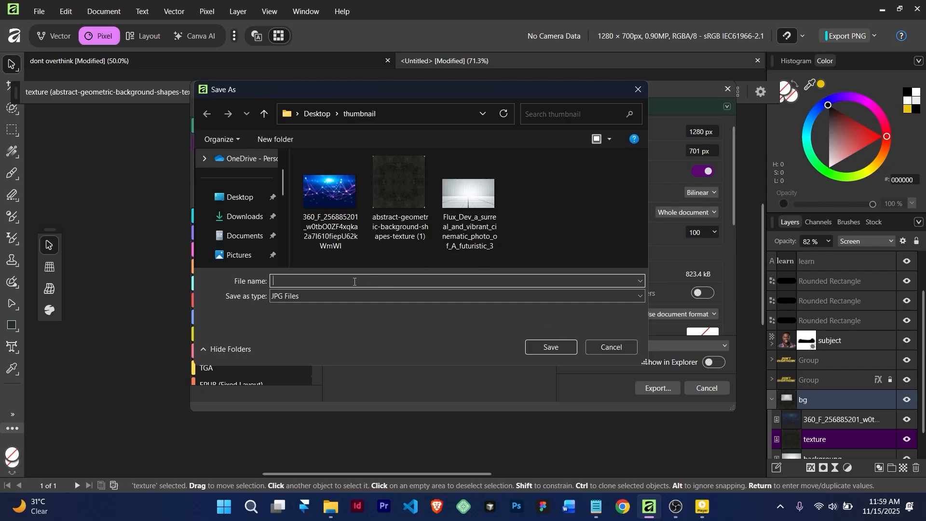
{"action": "type", "text": "don"}
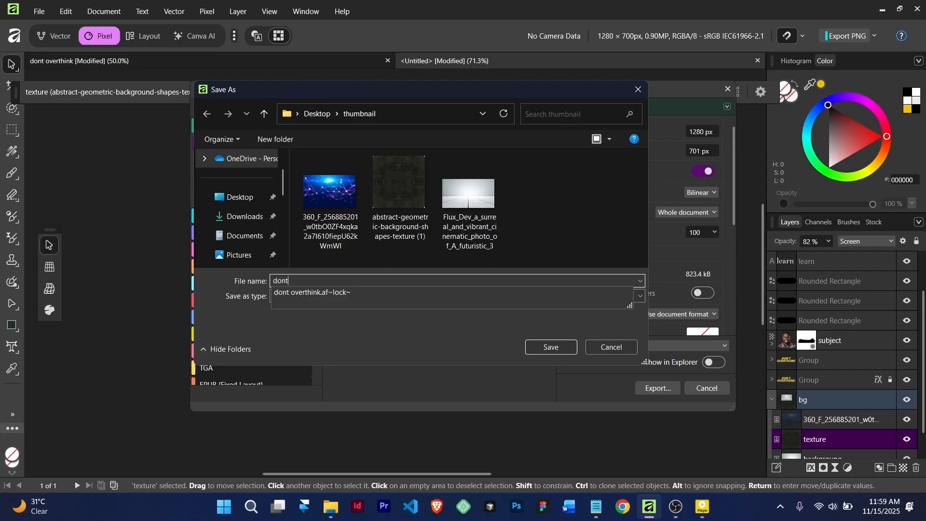
{"action": "type", "text": "t"}
{"action": "left_click", "coordinate": [562, 348]}
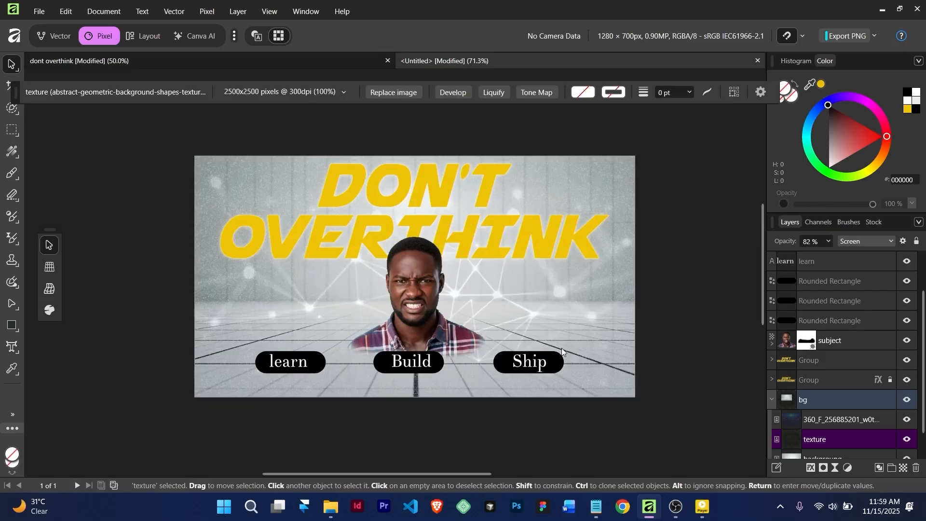